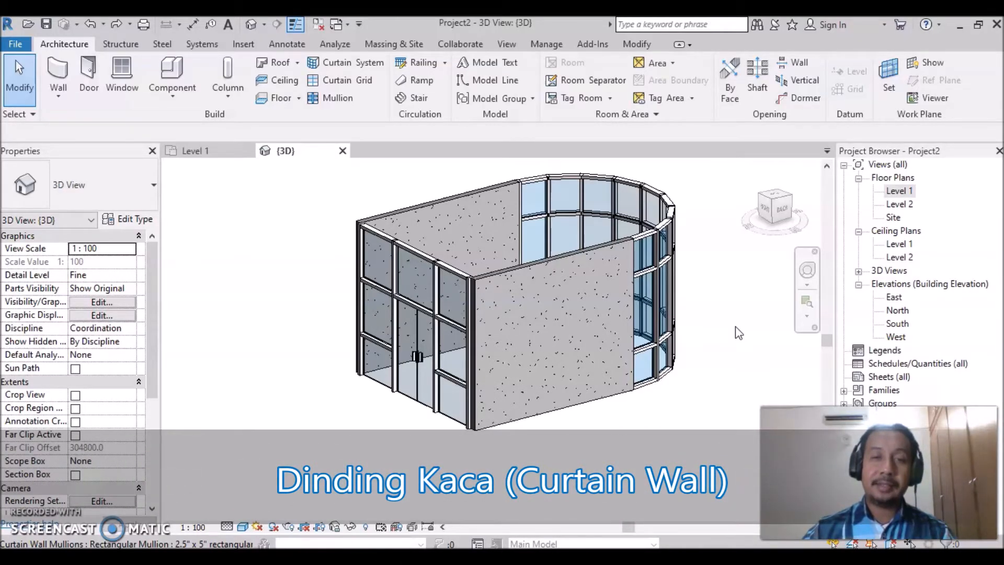
- Examine the finished sample building in 3D from several sides, including its curtain walls and solid walls
shift+middle_drag(737, 332, 652, 464)
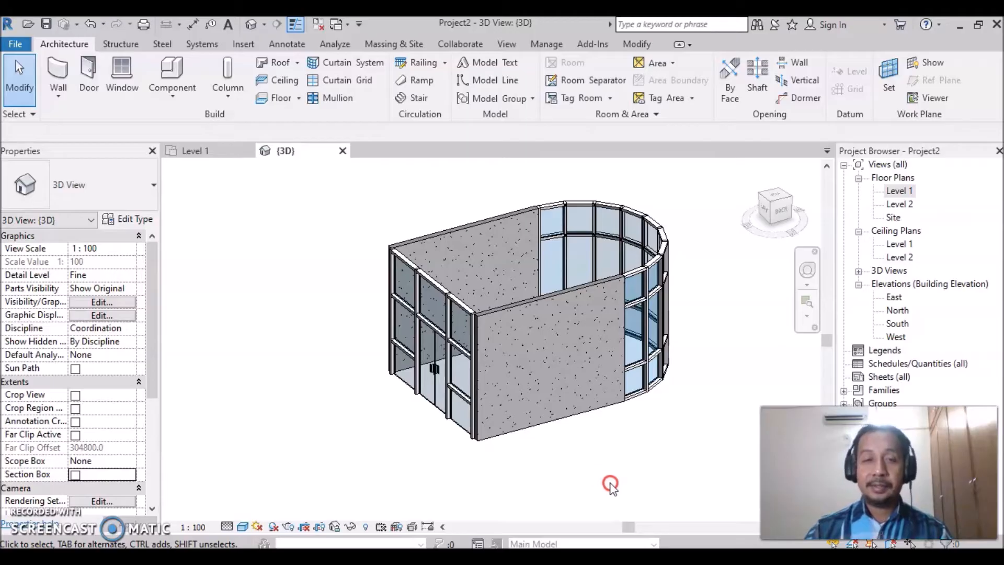
shift+middle_drag(612, 466, 0, 473)
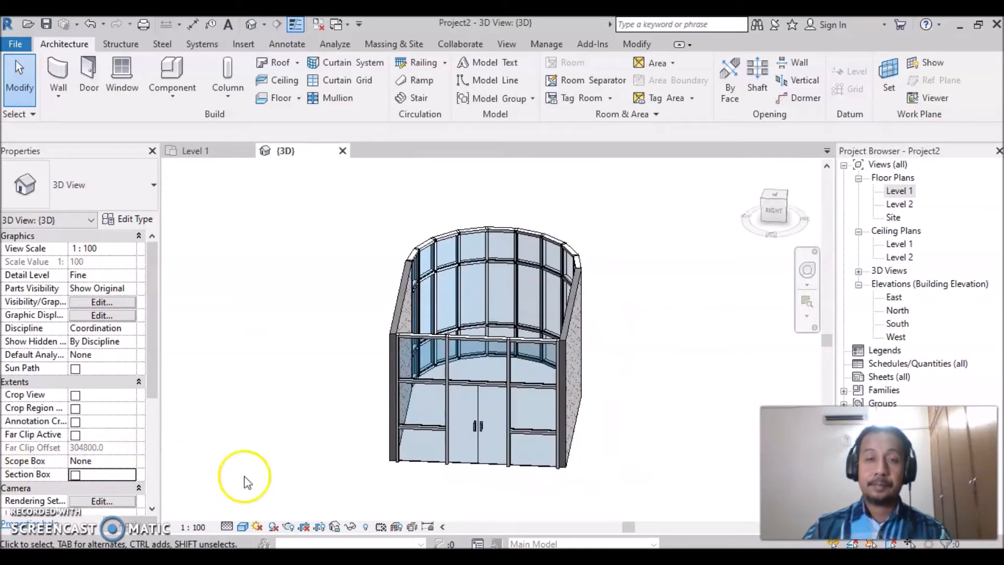
shift+middle_drag(707, 493, 610, 491)
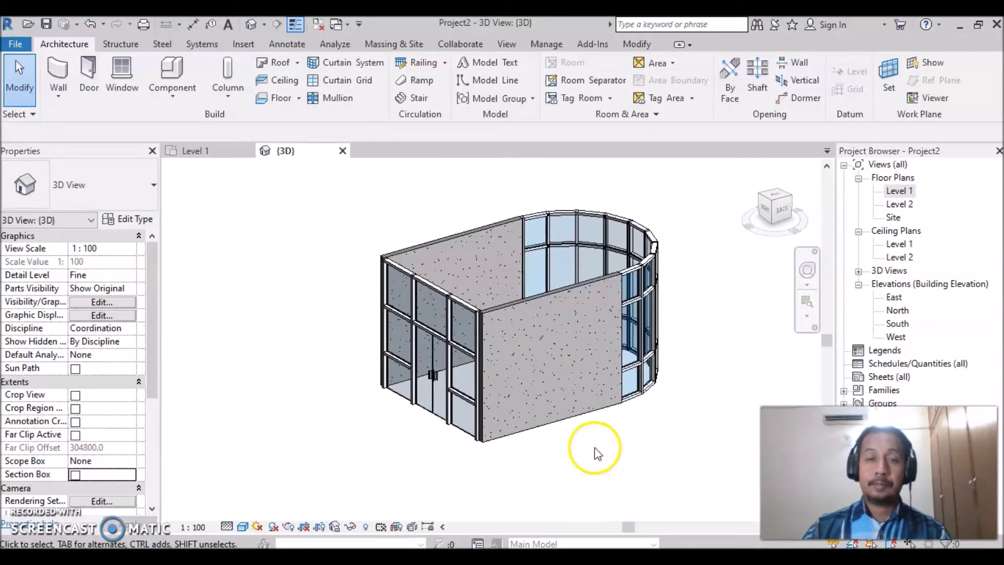
scroll(583, 399, up, 3)
middle_drag(583, 399, 634, 437)
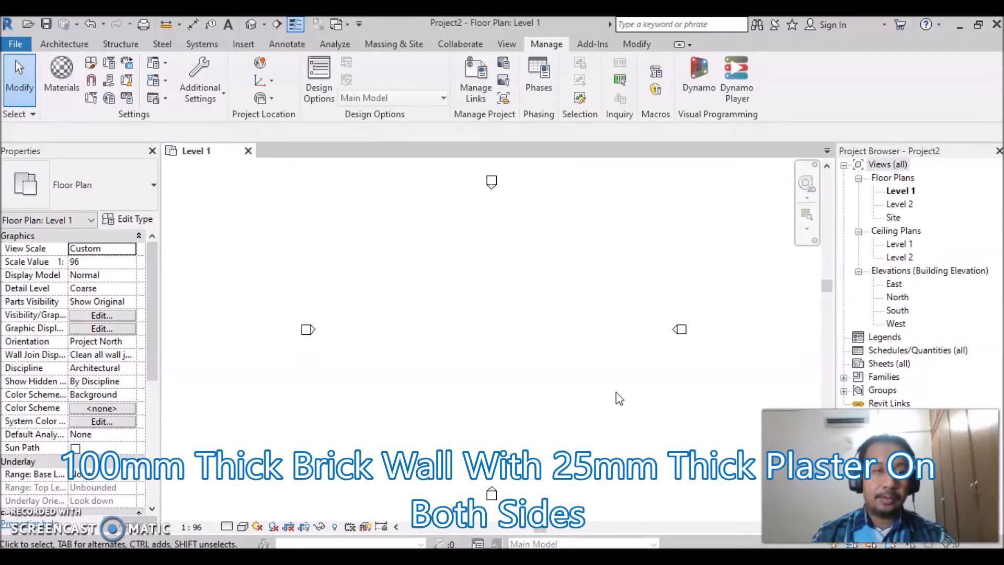
- Start placing an architectural wall in the Level 1 floor plan
click(576, 362)
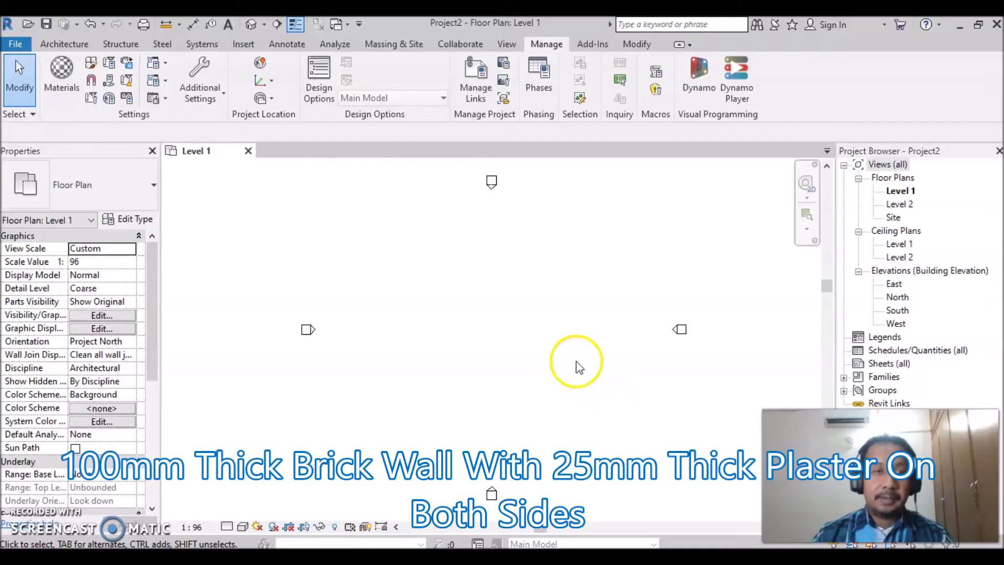
click(61, 46)
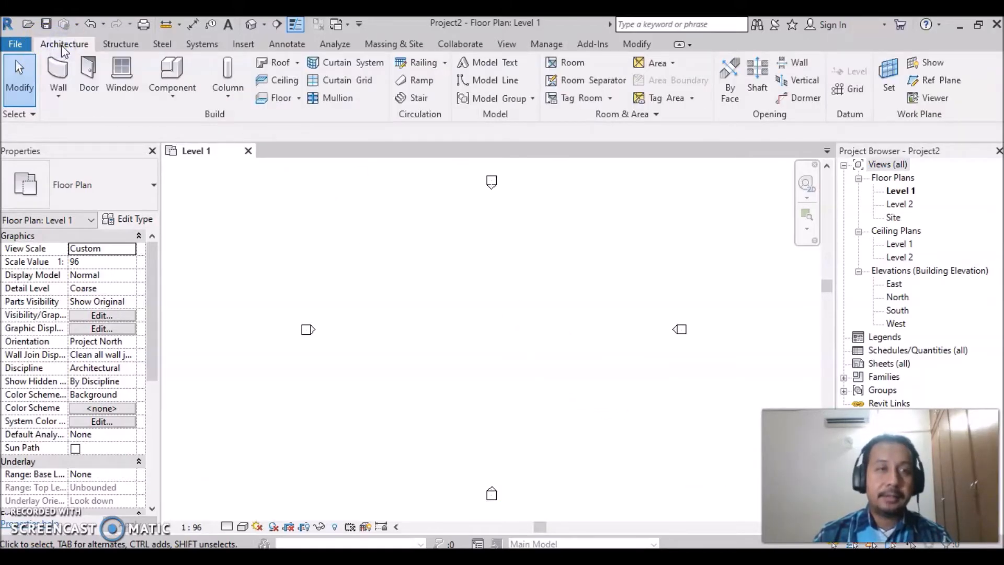
click(58, 95)
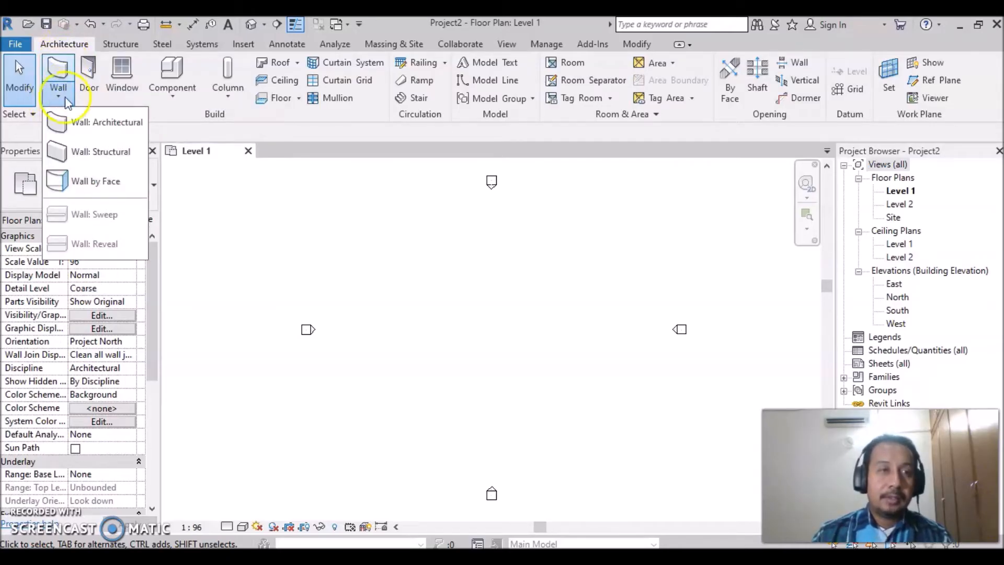
click(107, 129)
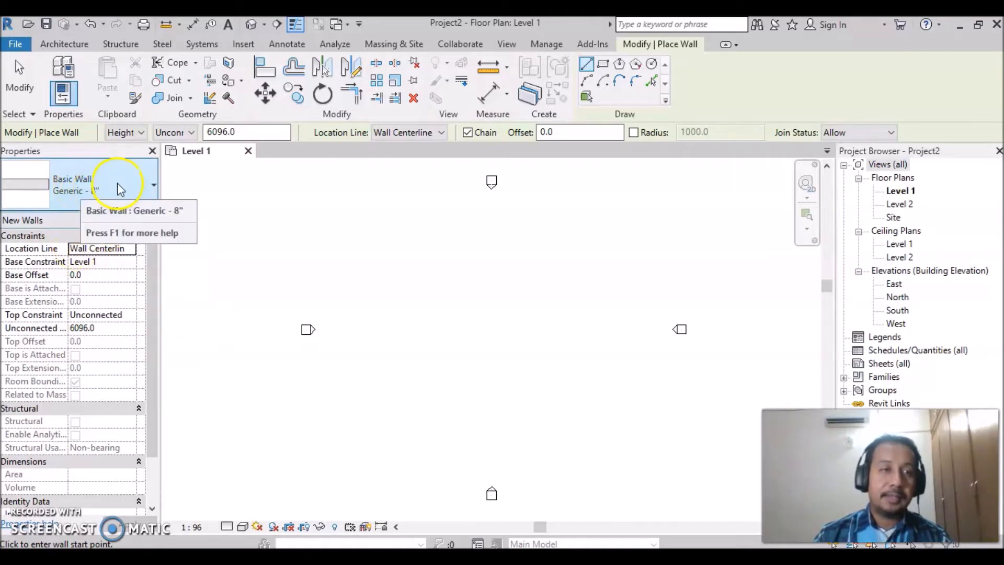
- Look through the available Basic Wall types for the new wall, keeping Generic - 8" selected
click(147, 184)
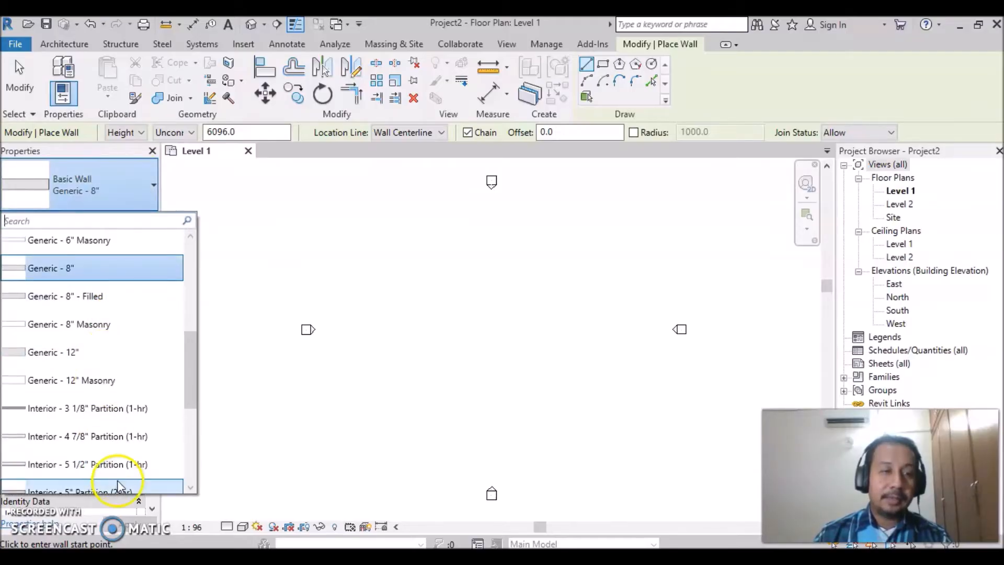
drag(189, 388, 196, 259)
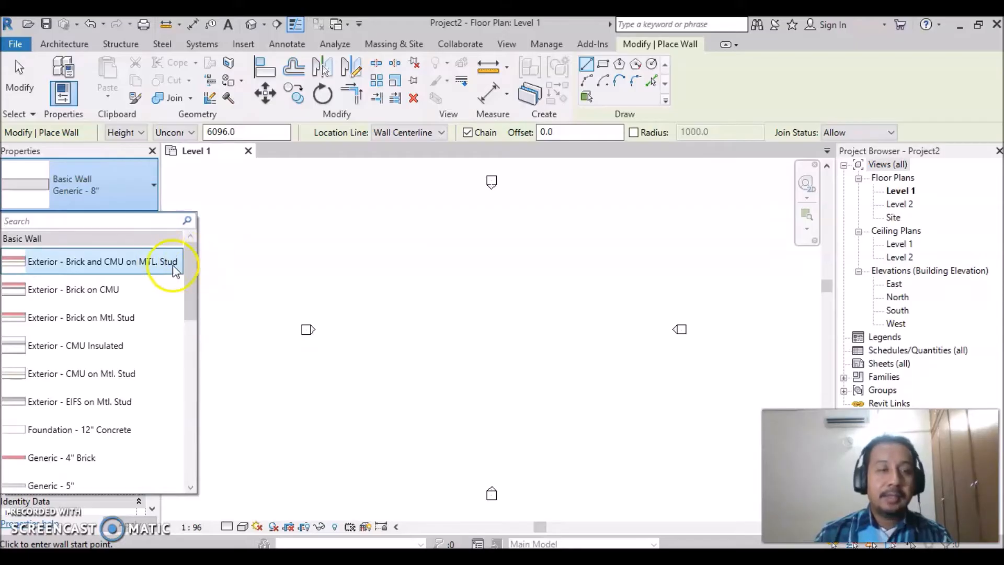
click(122, 188)
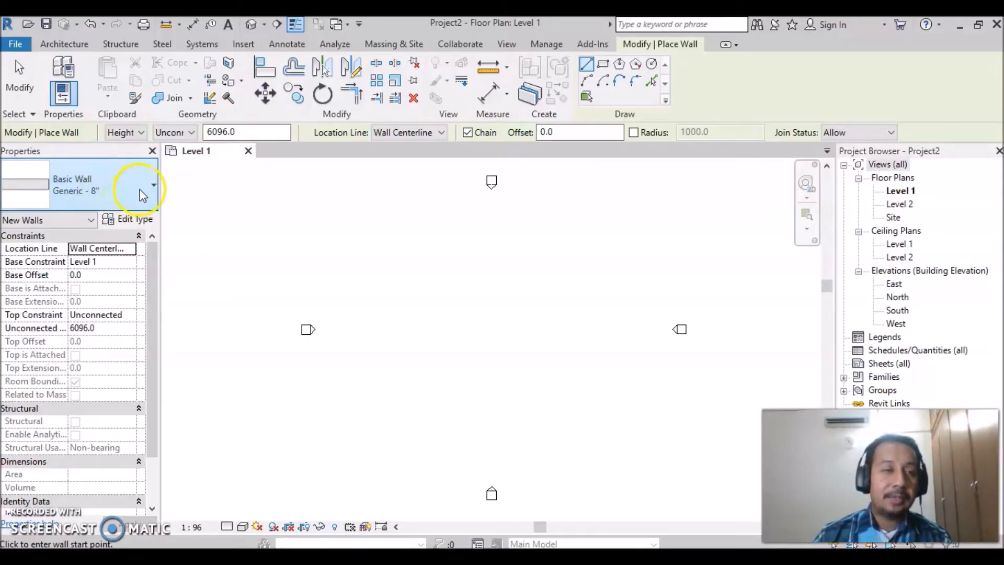
click(140, 189)
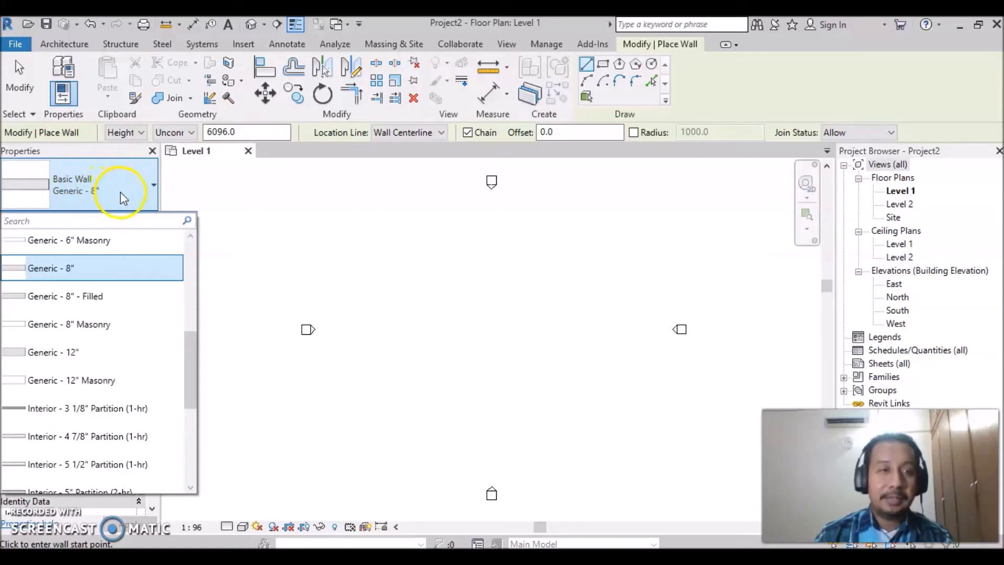
click(123, 198)
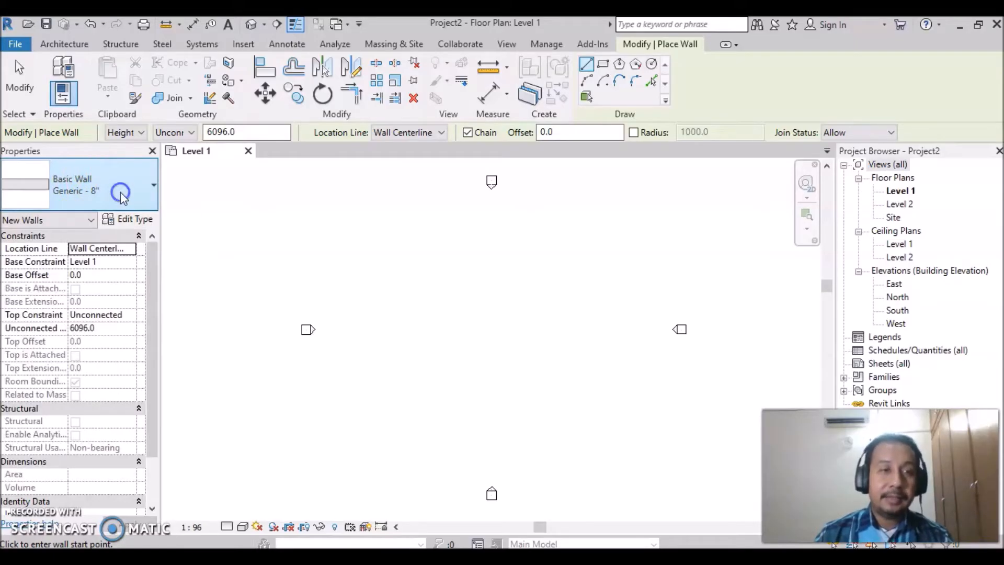
- Duplicate the Generic - 8" wall type under the name "100mm Brickwall With Plaster Bothsides"
click(130, 220)
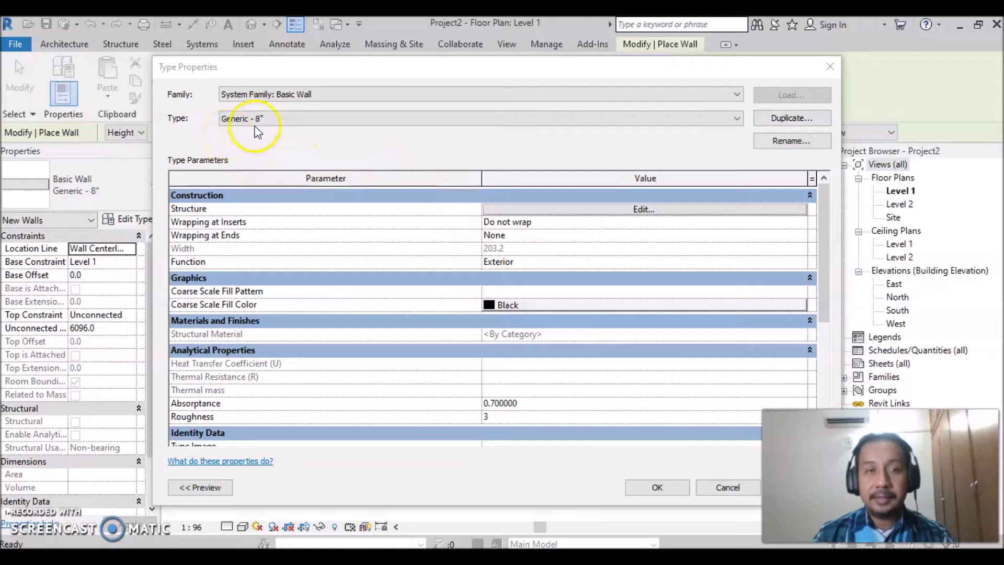
click(287, 135)
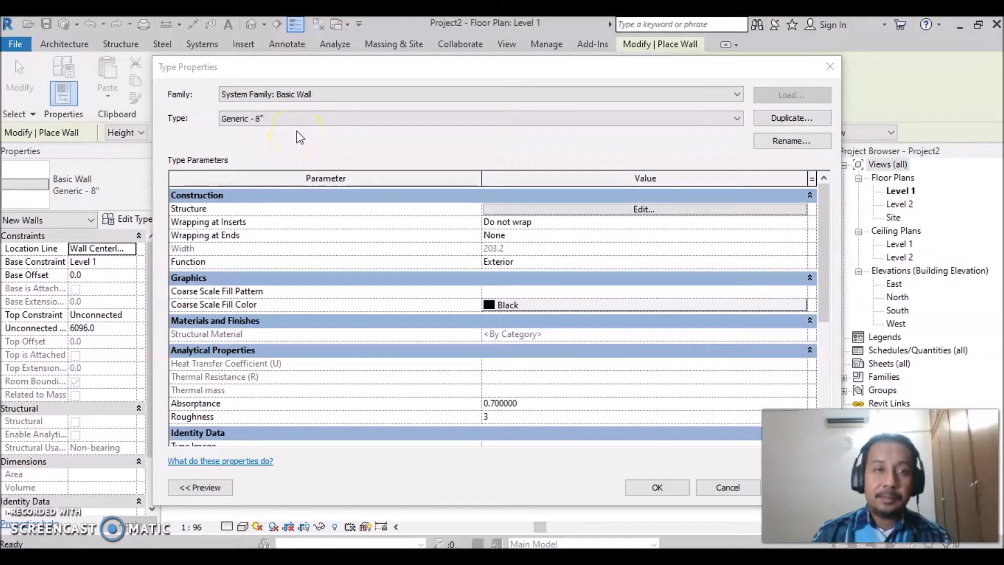
click(790, 119)
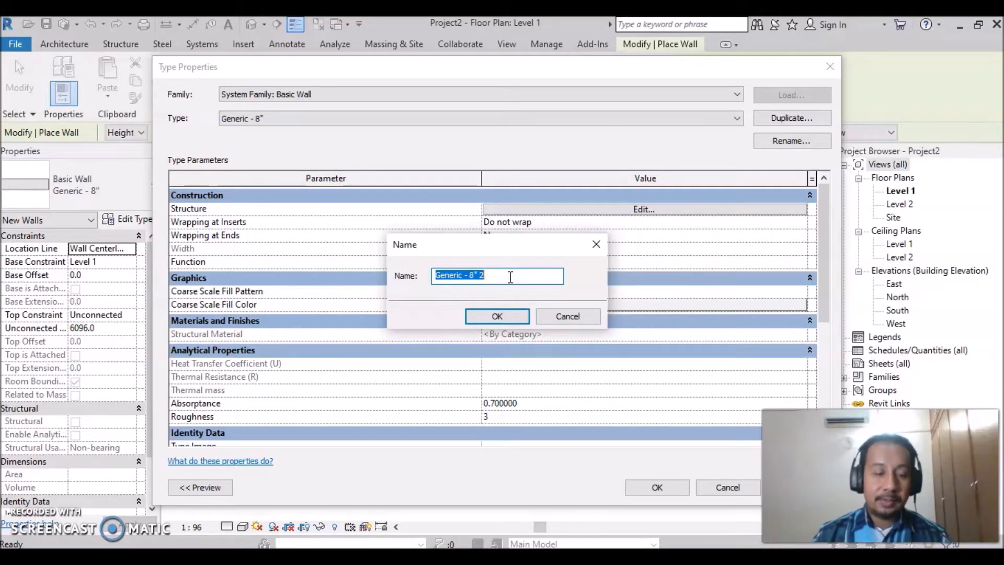
key(BackSpace)
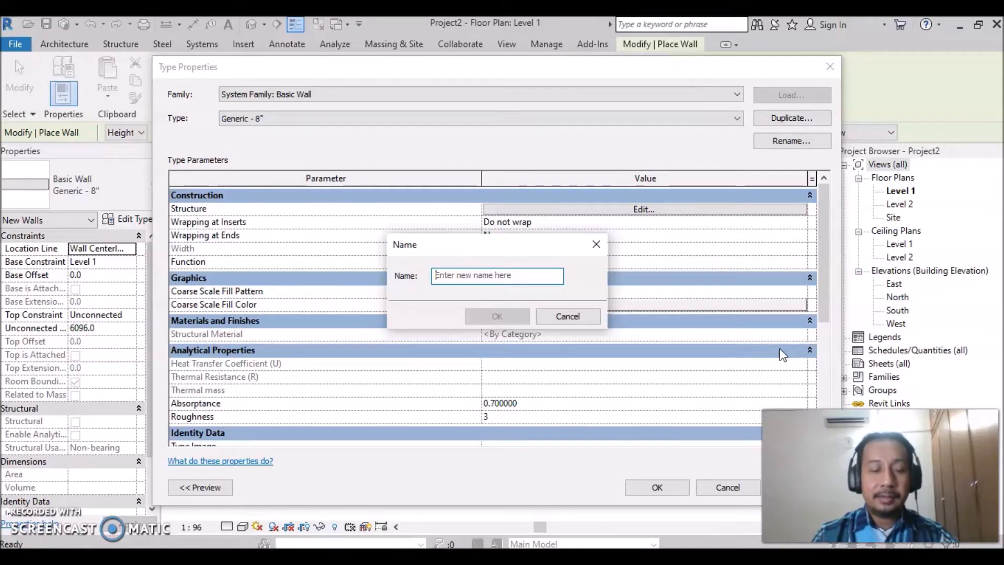
text(1)
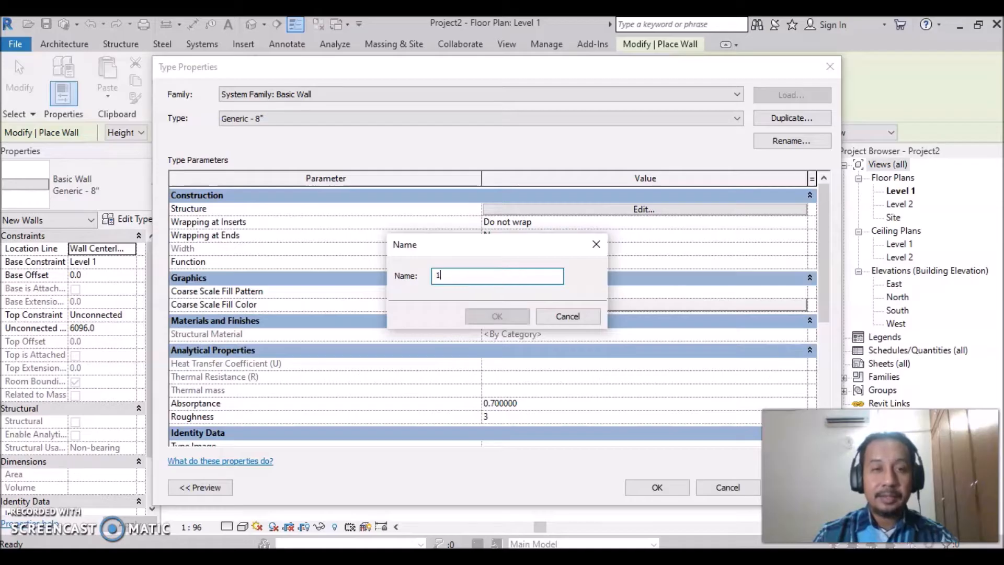
text(00m)
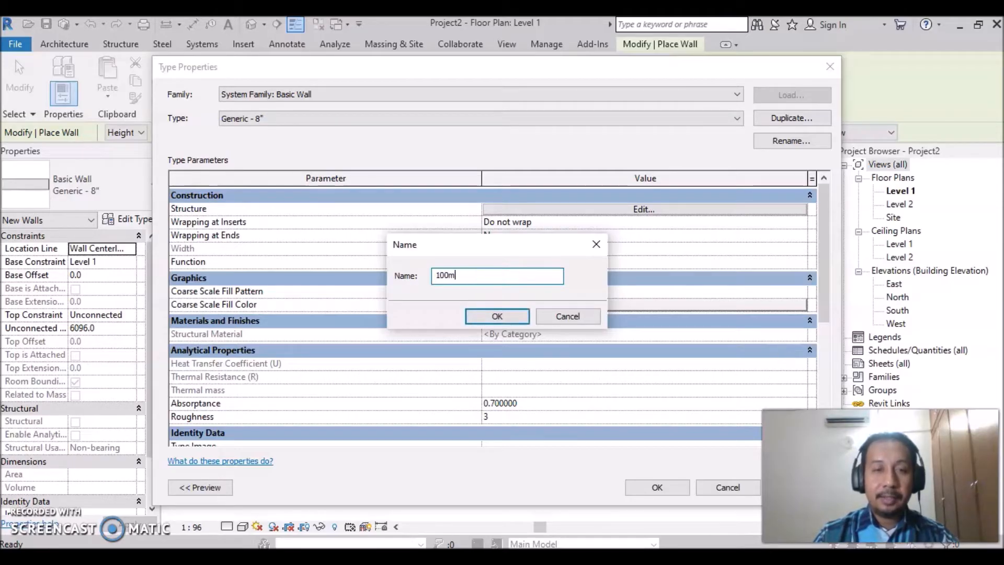
text(m B)
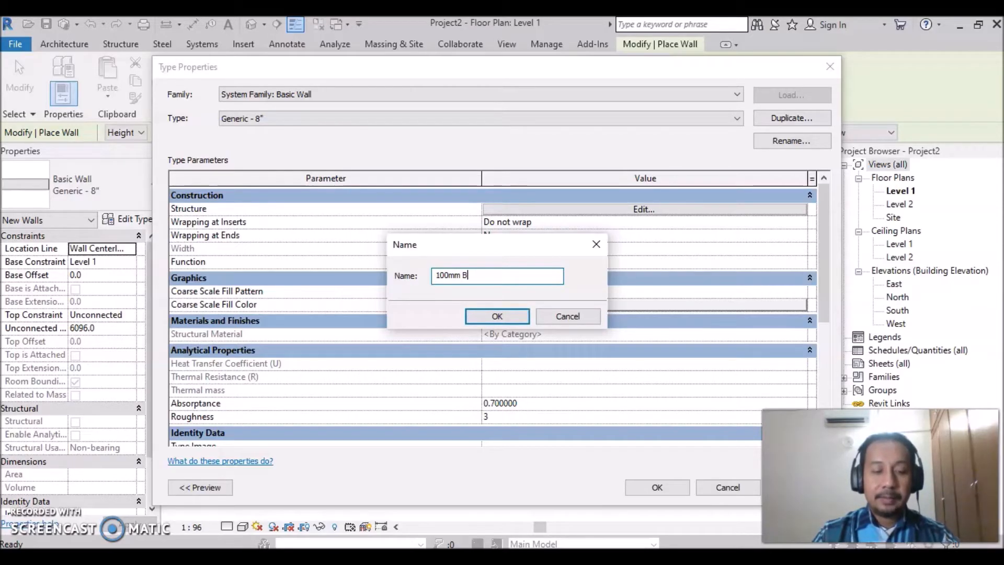
text(rickwa)
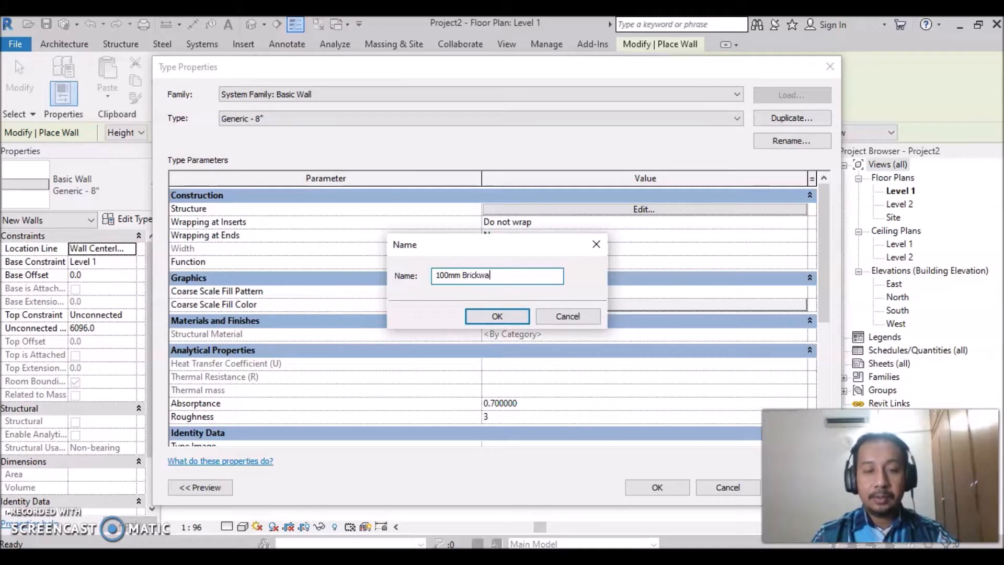
text(ll Wi)
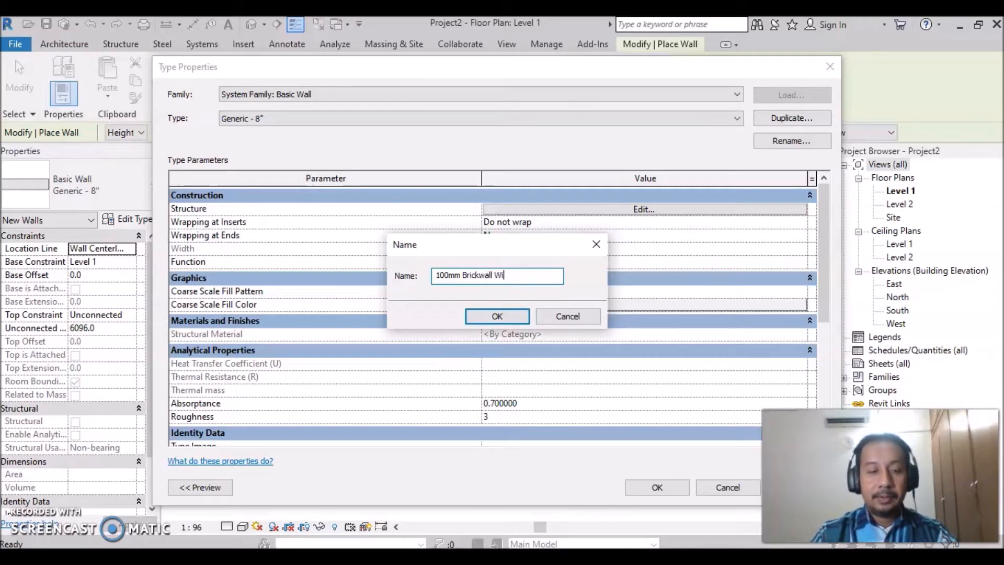
text(th Plaster B)
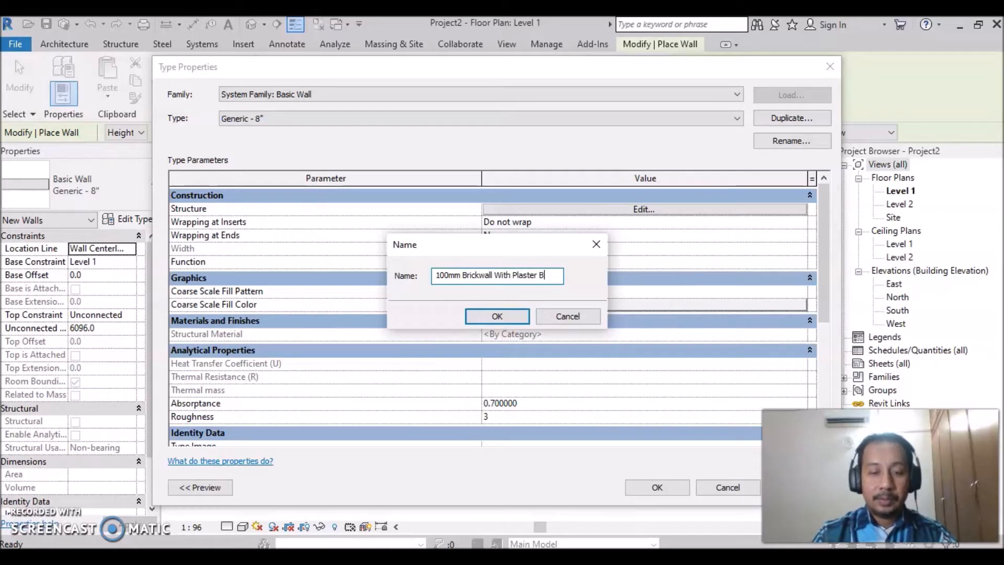
text(othside)
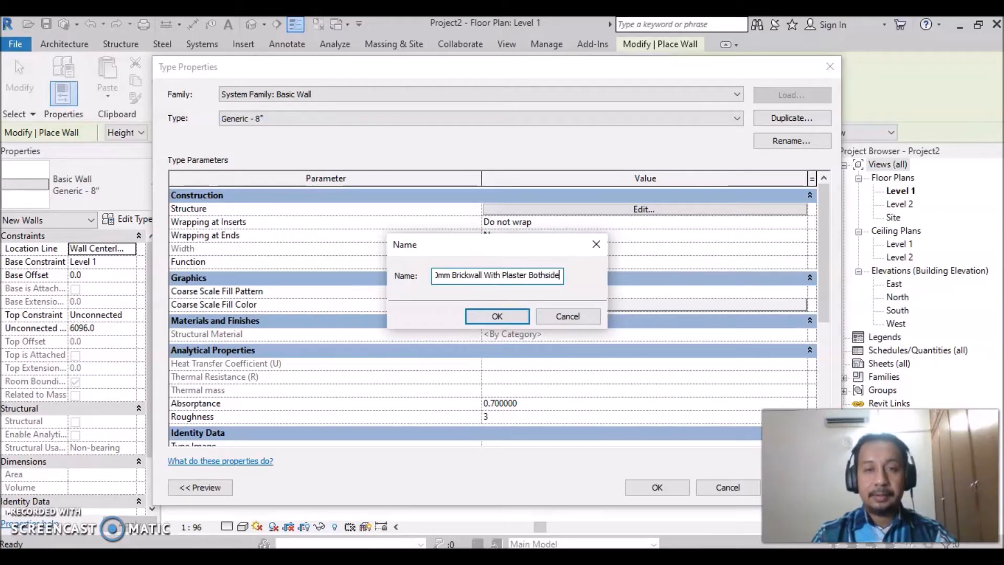
text(s)
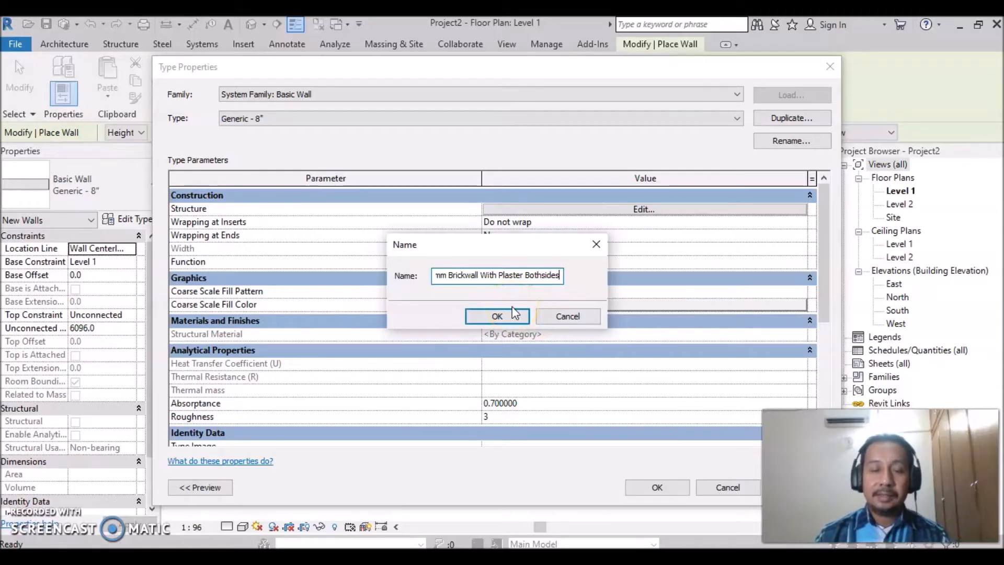
click(497, 317)
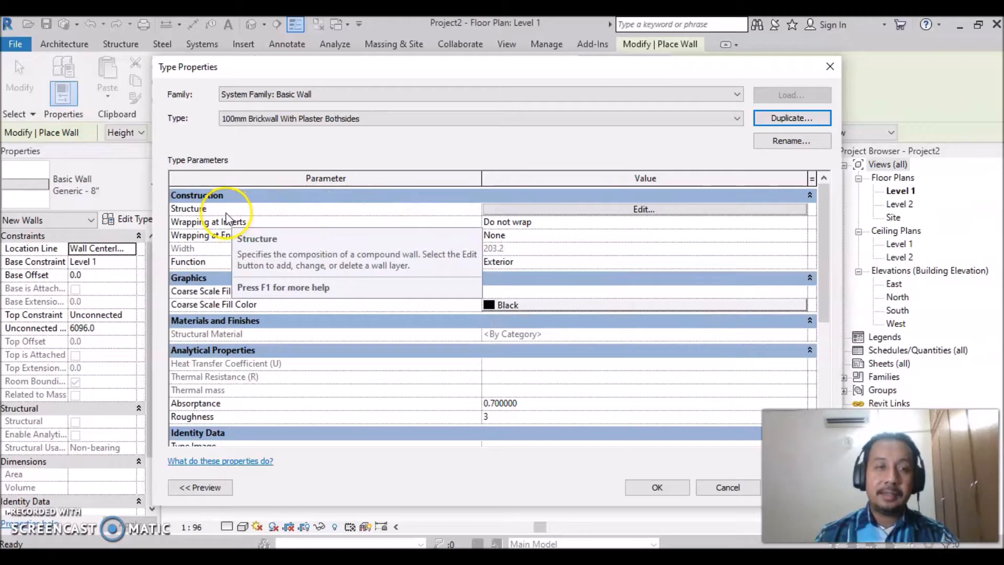
- Insert two layers into the new wall type's structure and arrange the layers so that one lies outside each core boundary
click(644, 209)
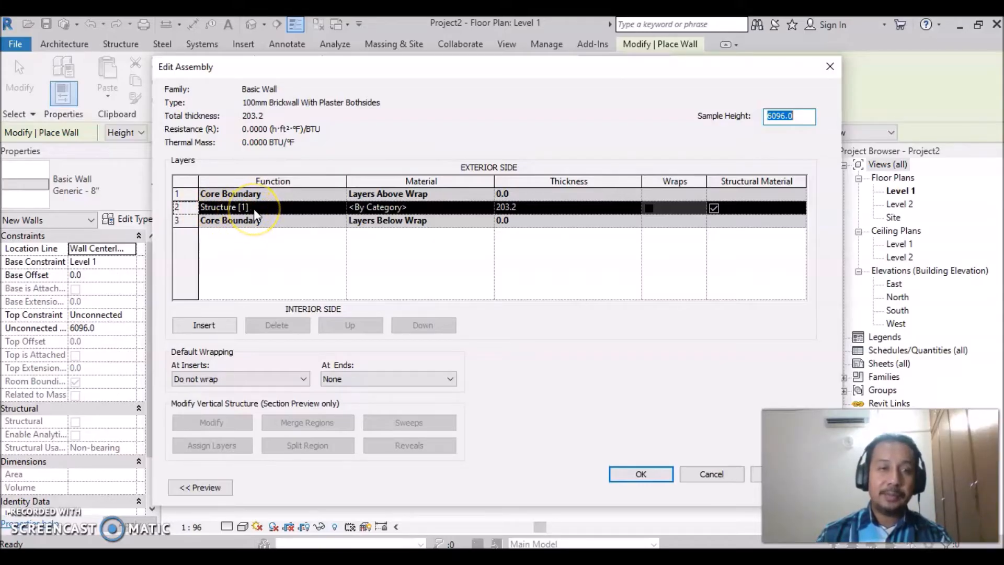
click(207, 327)
click(206, 327)
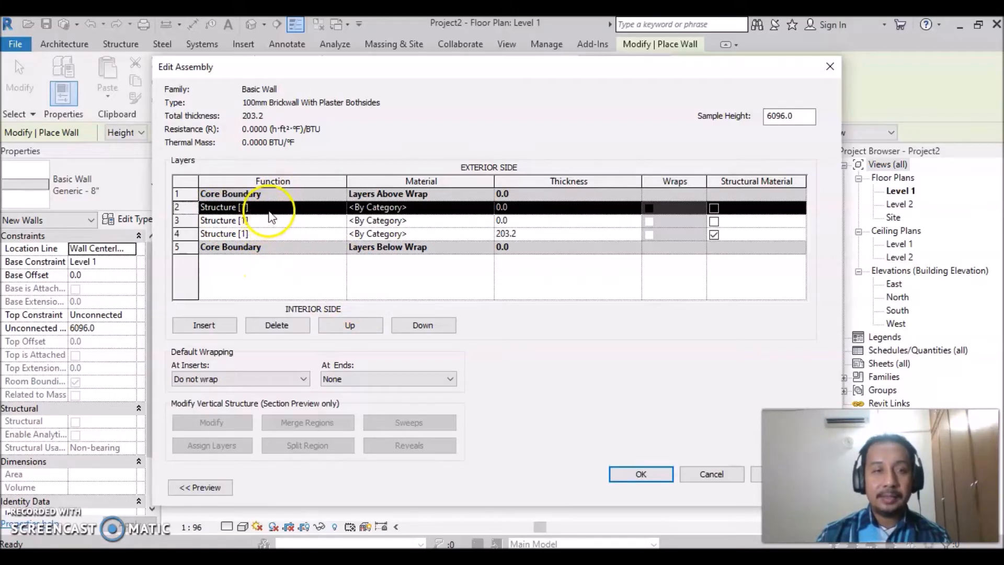
click(354, 325)
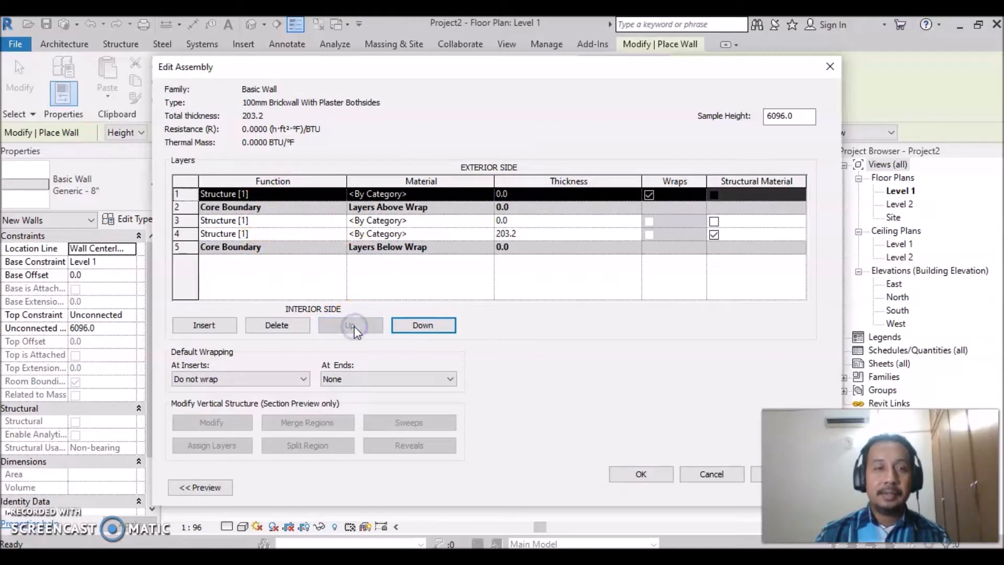
click(247, 236)
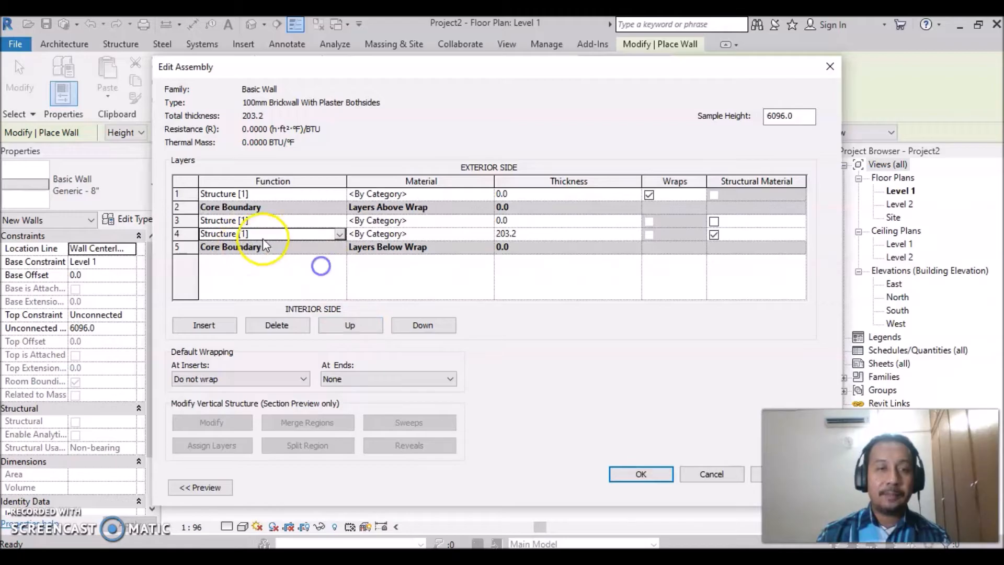
click(205, 234)
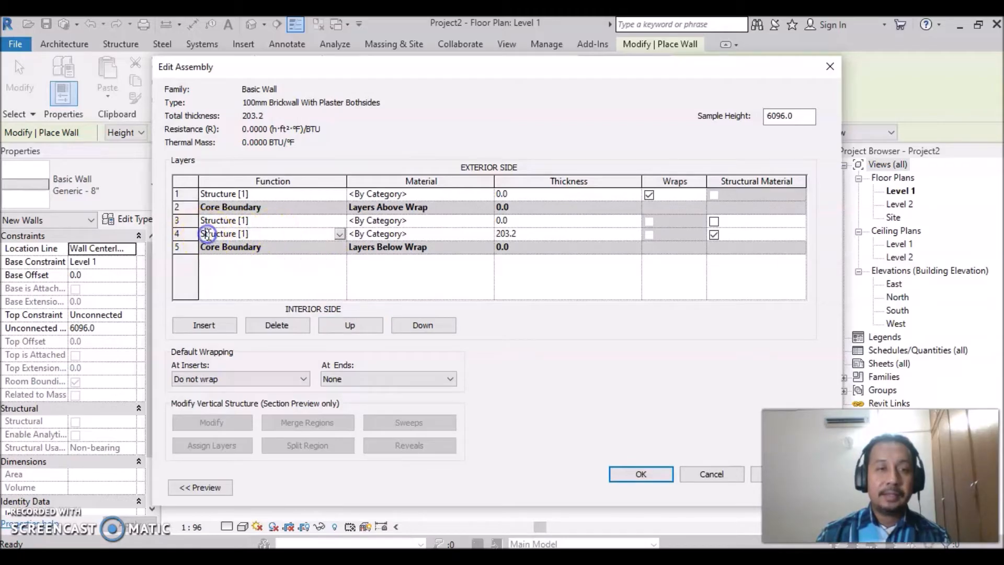
click(420, 325)
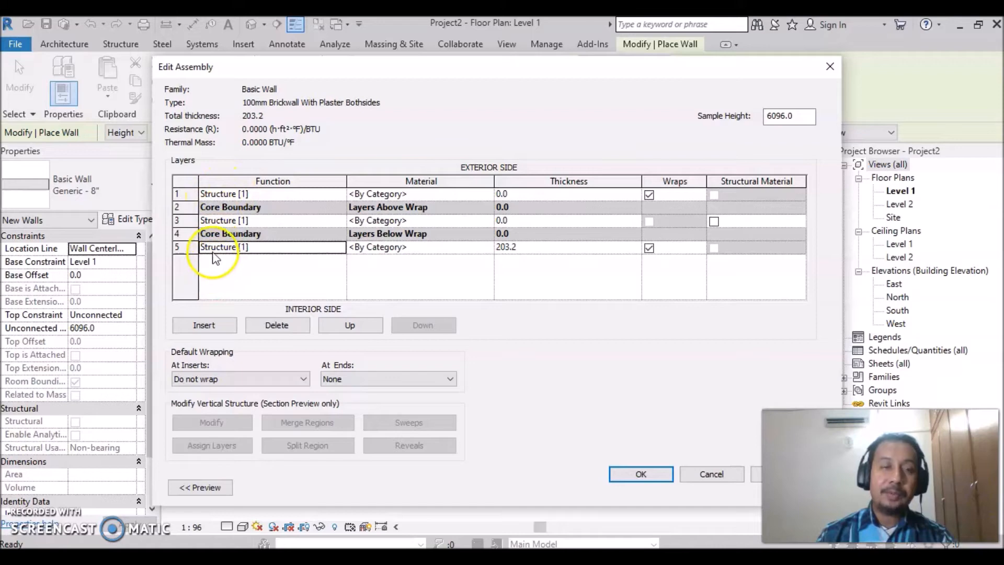
- Set the function of the outermost exterior layer to Finish 1 [4]
click(285, 195)
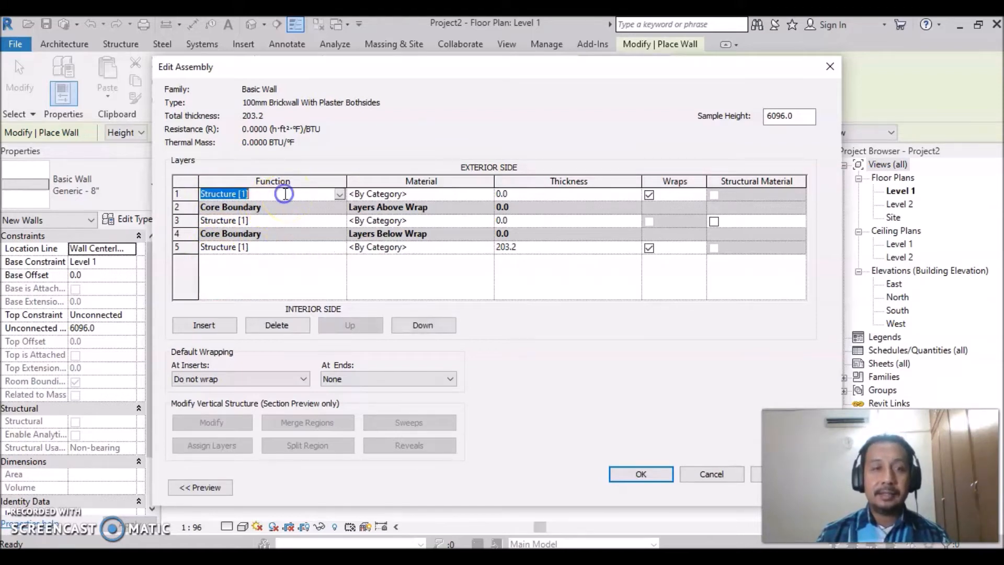
click(341, 195)
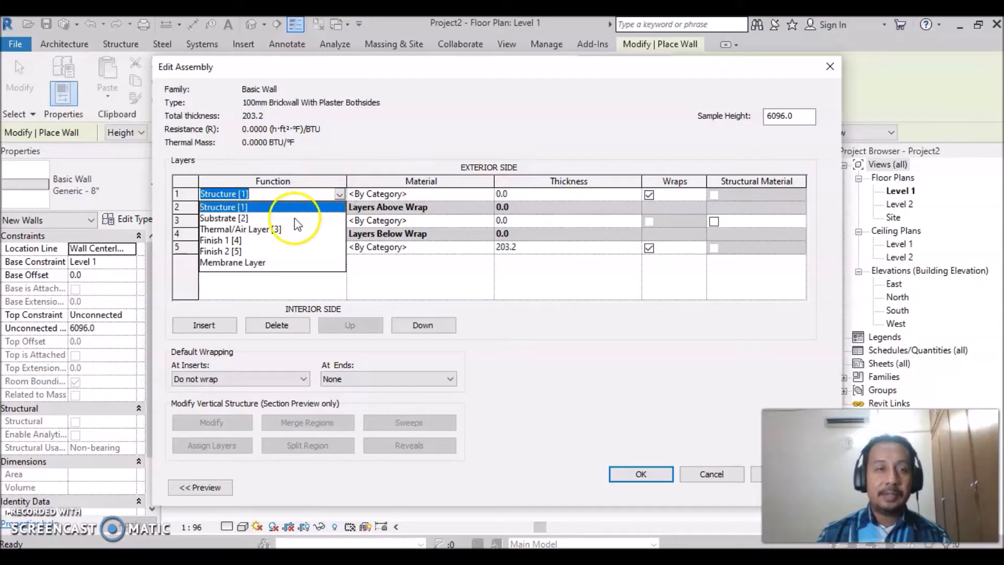
click(240, 241)
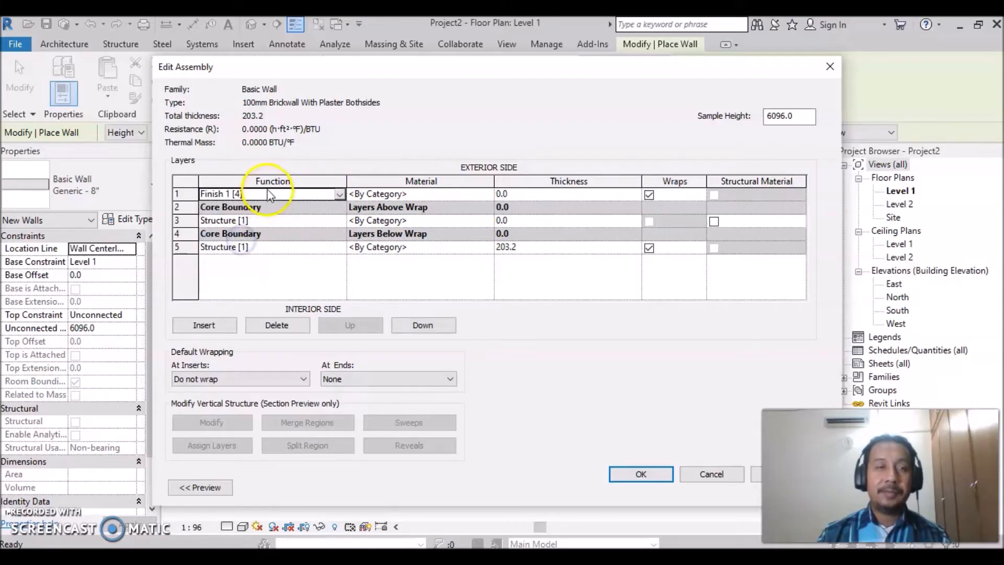
- Set the function of the innermost interior layer to Finish 1 [4]
click(309, 247)
click(339, 247)
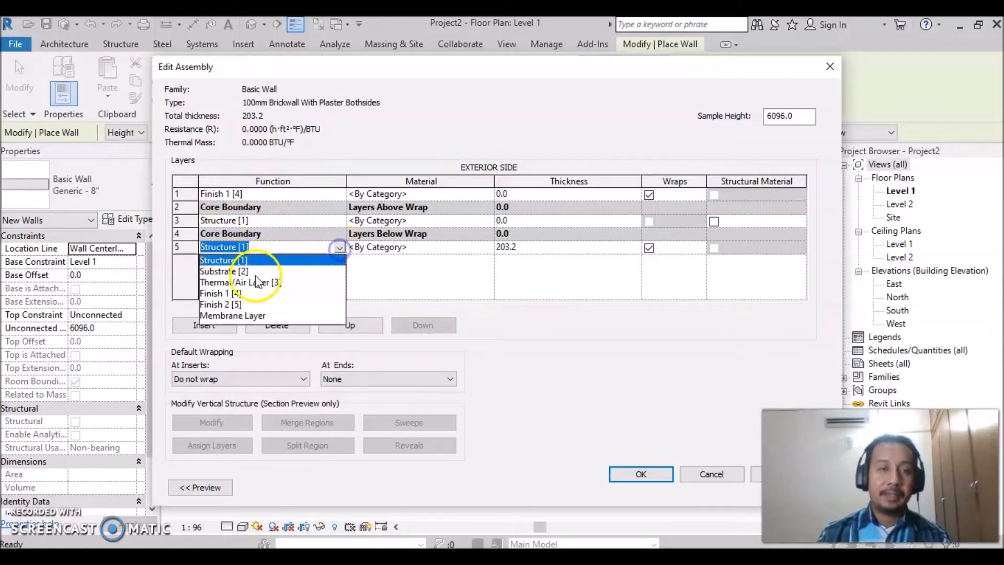
click(218, 294)
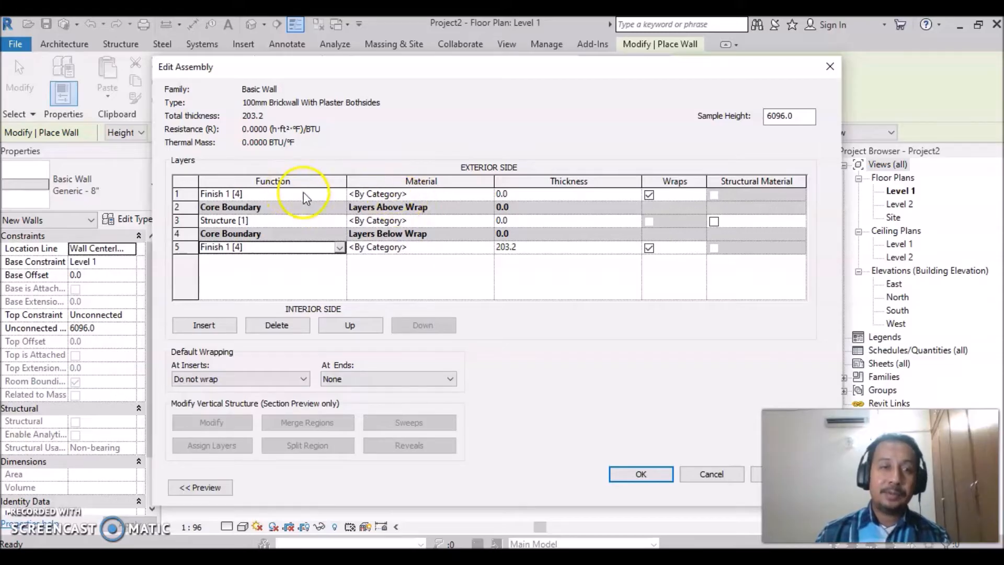
- Assign Concrete, Cast-in-Place gray to the exterior finish layer and set its thickness to 25 mm
click(437, 195)
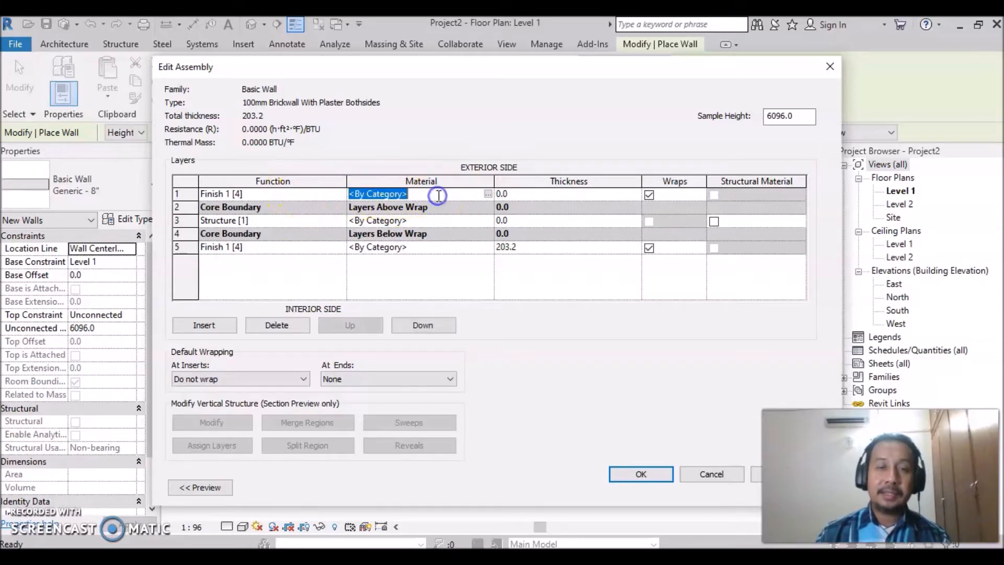
click(488, 194)
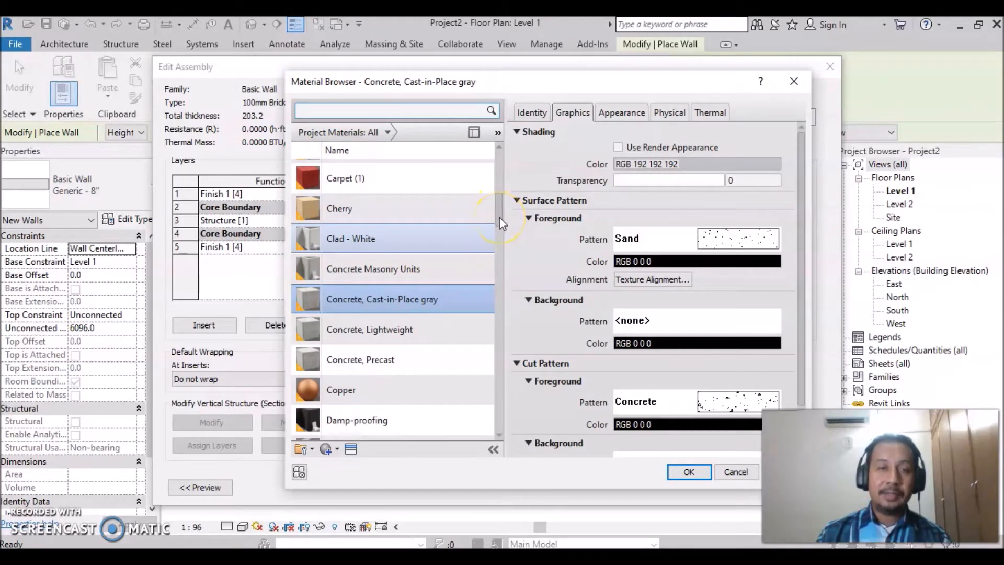
mouse_move(499, 213)
mouse_down()
mouse_move(500, 164)
mouse_move(487, 236)
mouse_move(494, 424)
mouse_move(512, 339)
mouse_move(502, 287)
mouse_move(507, 203)
mouse_move(505, 214)
mouse_up()
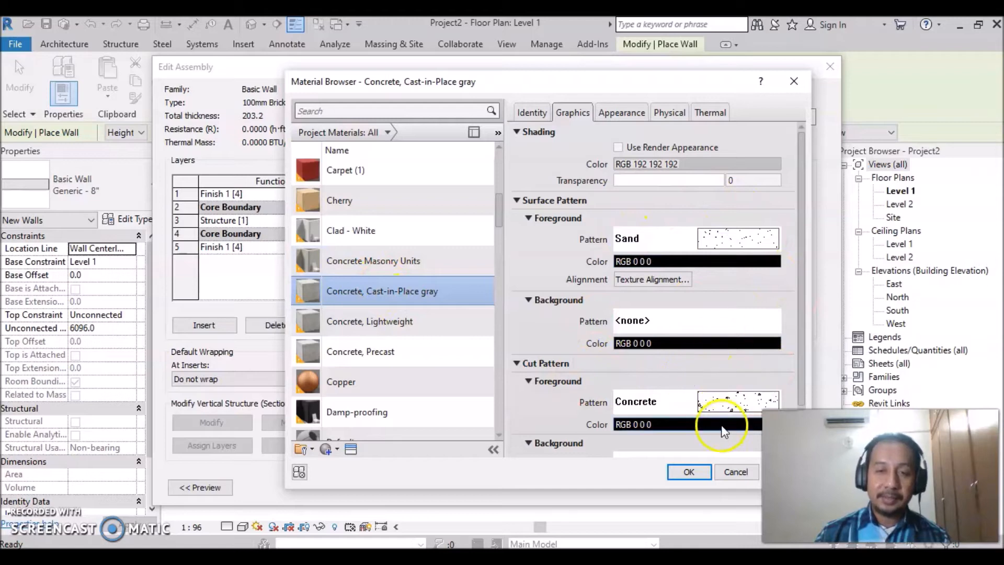
click(688, 472)
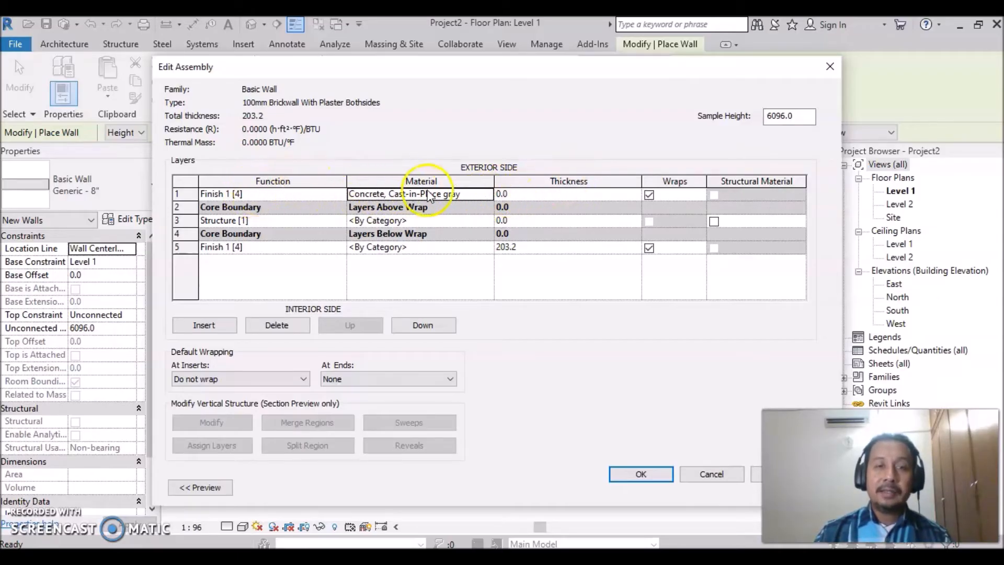
click(522, 196)
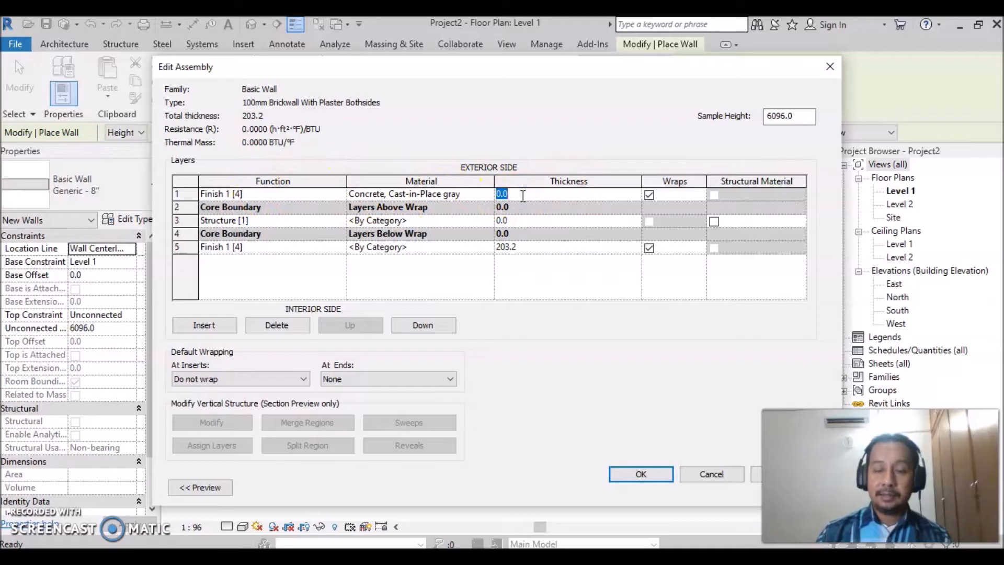
text(25)
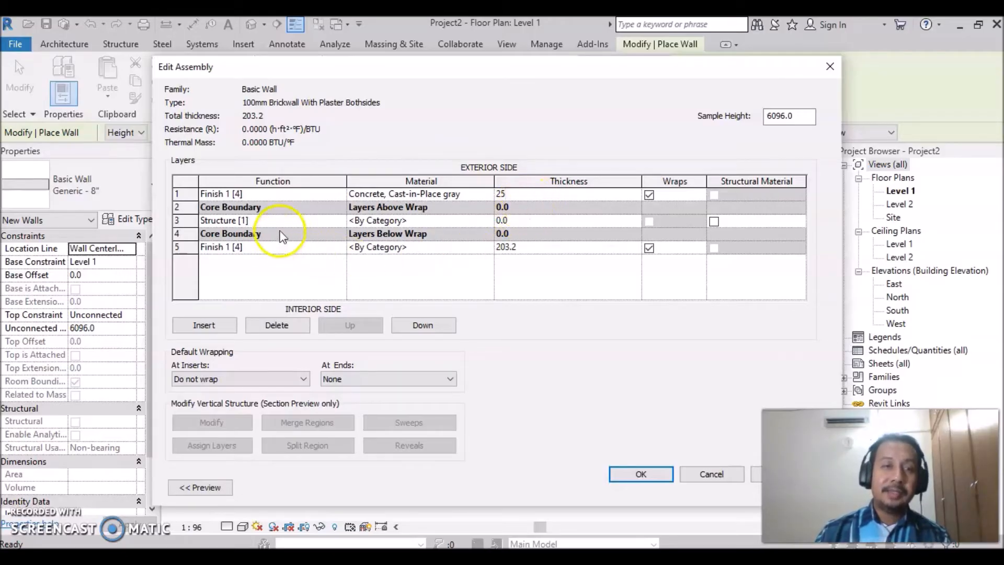
- Assign Brick, Common to the structure layer inside the core boundaries and set its thickness to 100 mm
click(425, 220)
click(487, 221)
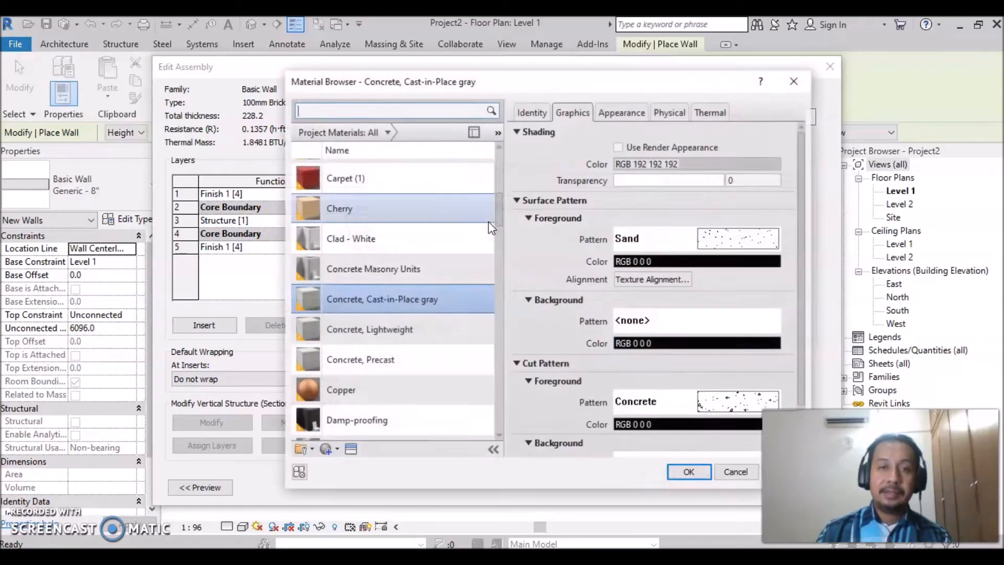
drag(500, 208, 498, 183)
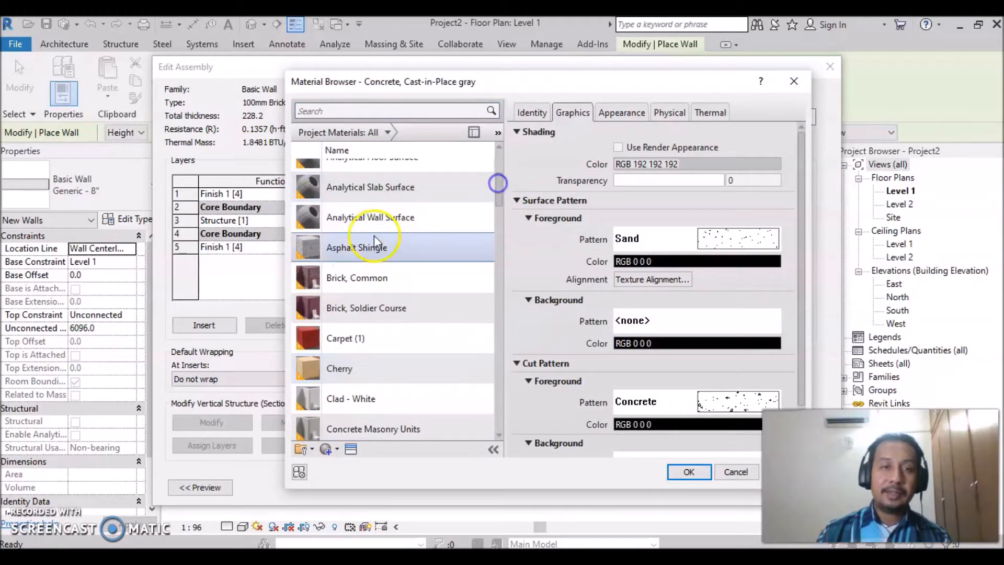
click(378, 278)
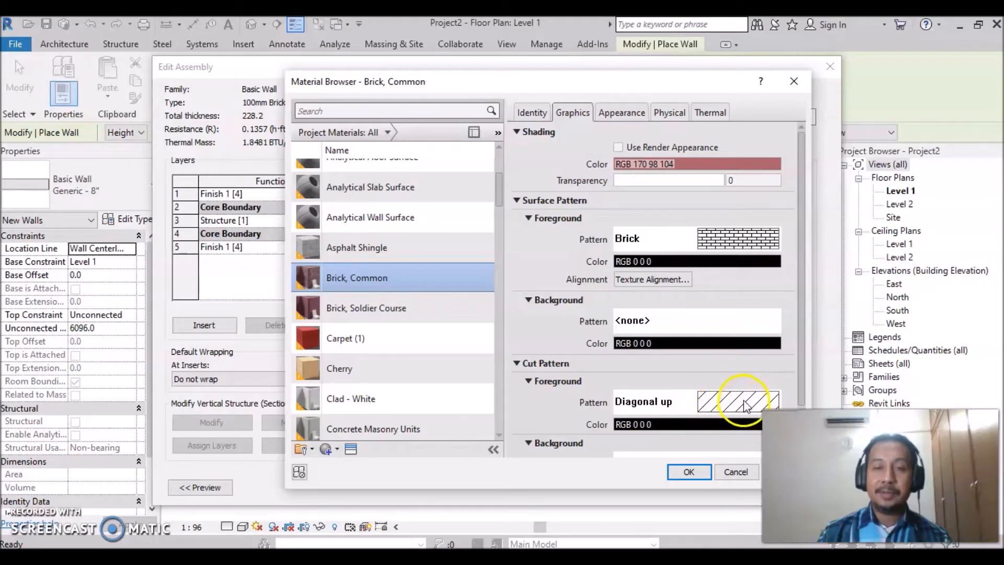
click(686, 473)
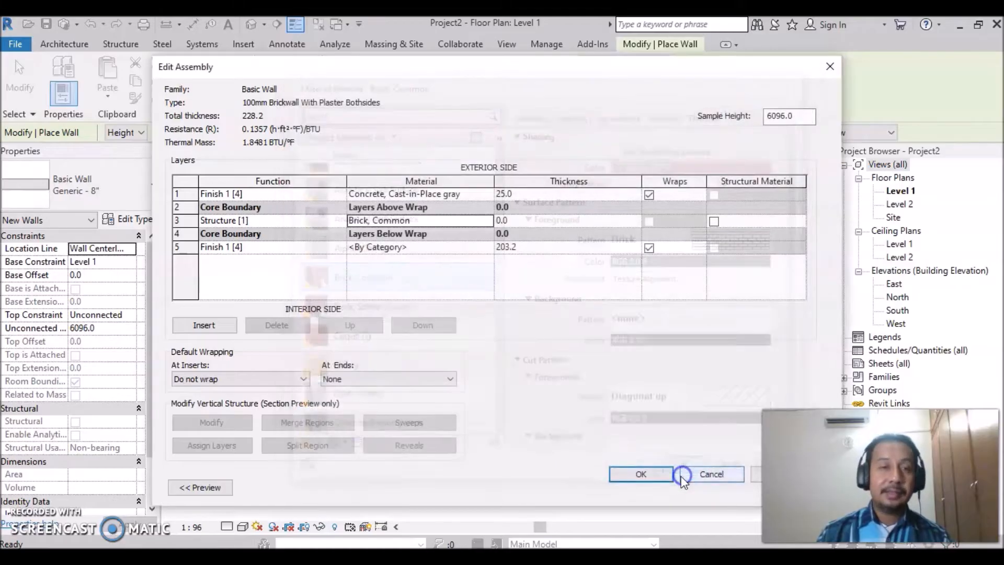
click(526, 220)
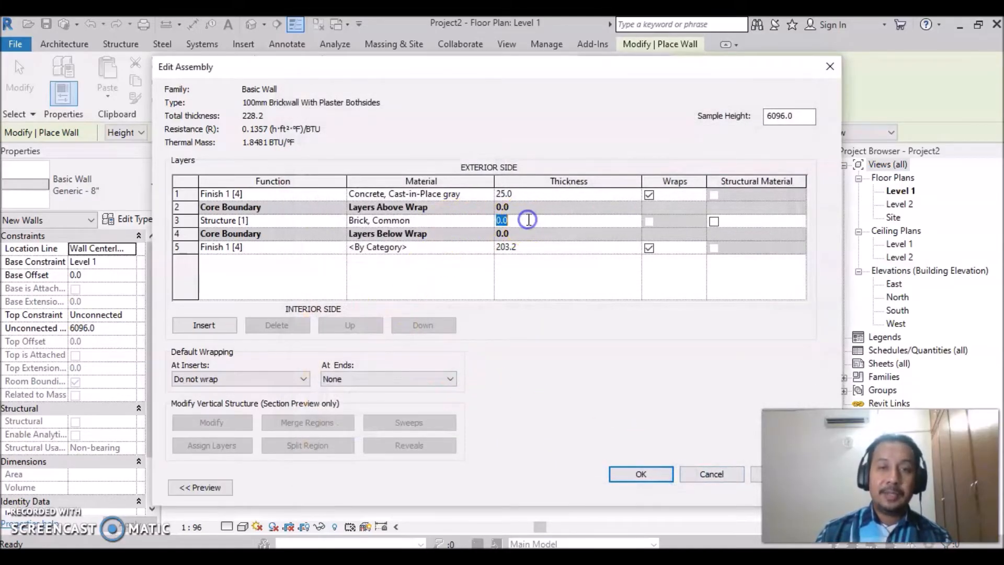
text(100)
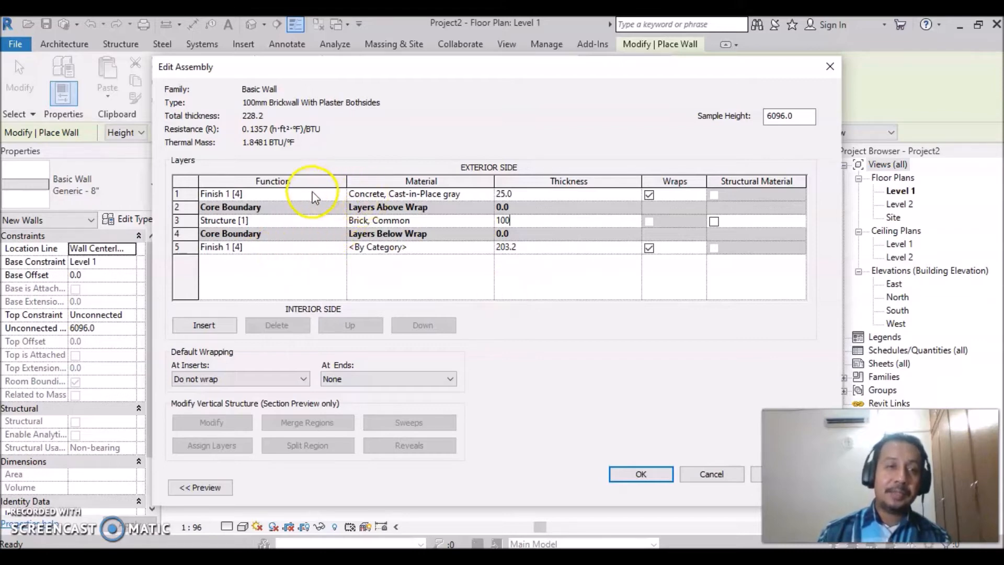
- Assign Concrete, Cast-in-Place gray as the material of the interior finish layer
click(439, 247)
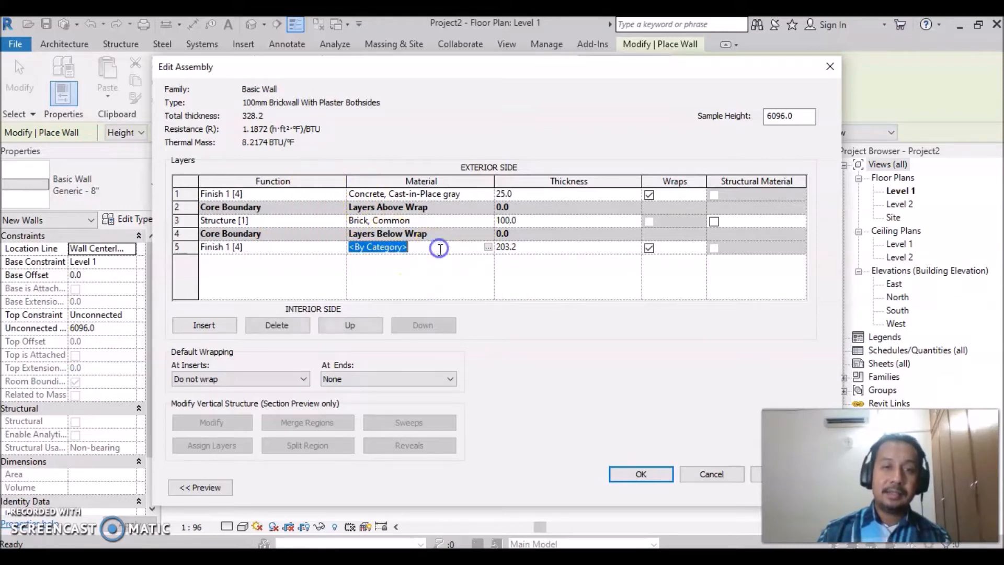
click(487, 247)
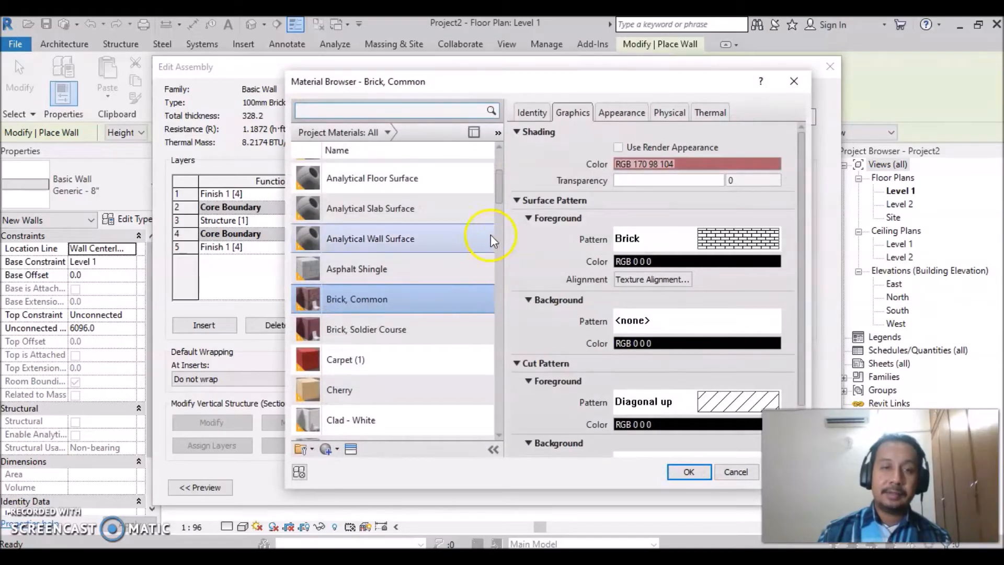
drag(499, 193, 496, 215)
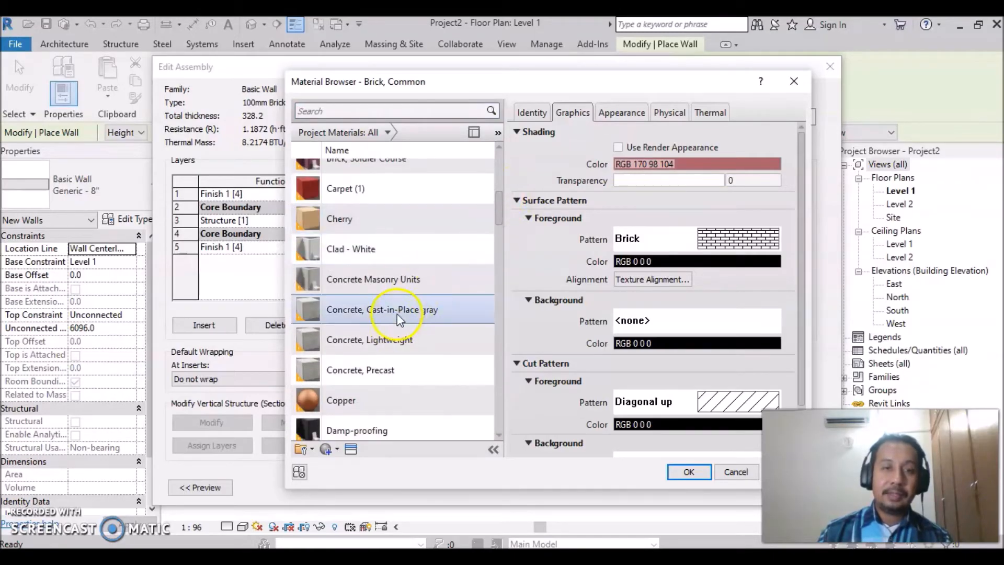
click(396, 315)
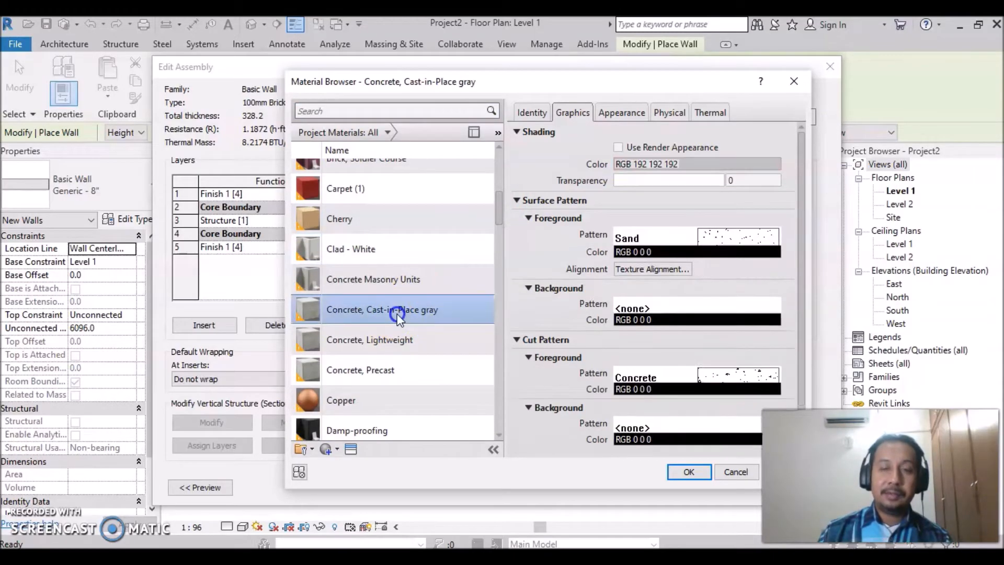
click(688, 474)
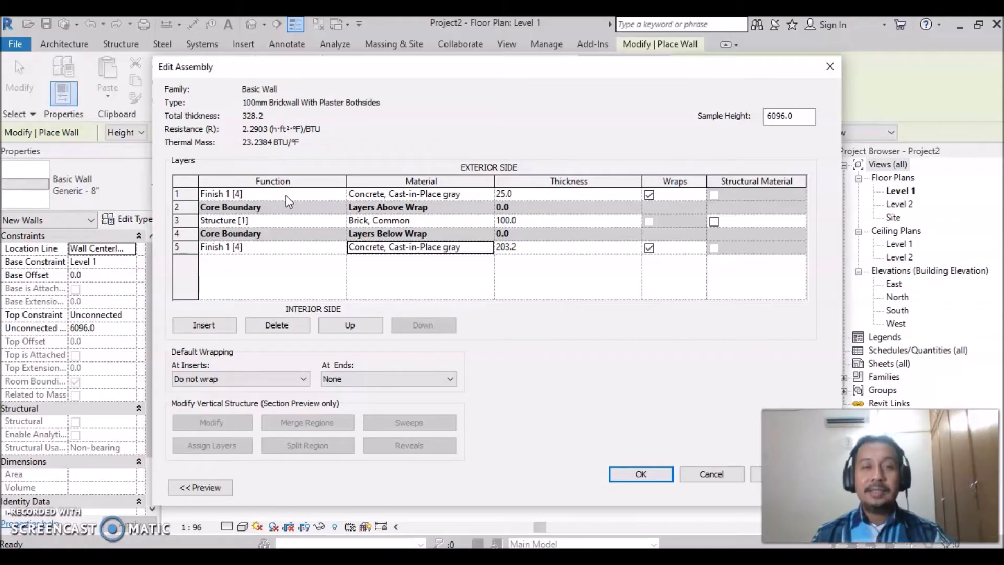
click(285, 254)
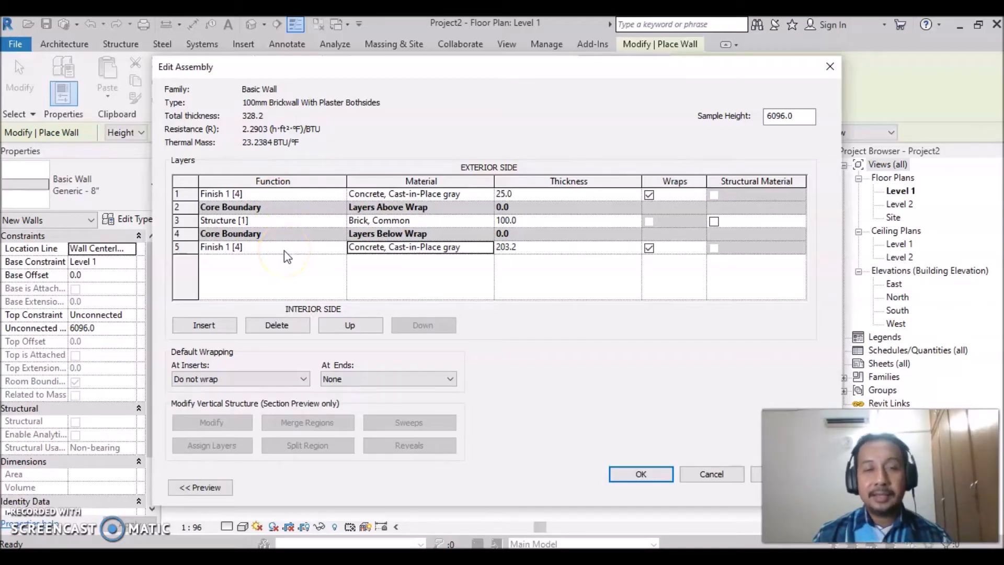
click(304, 272)
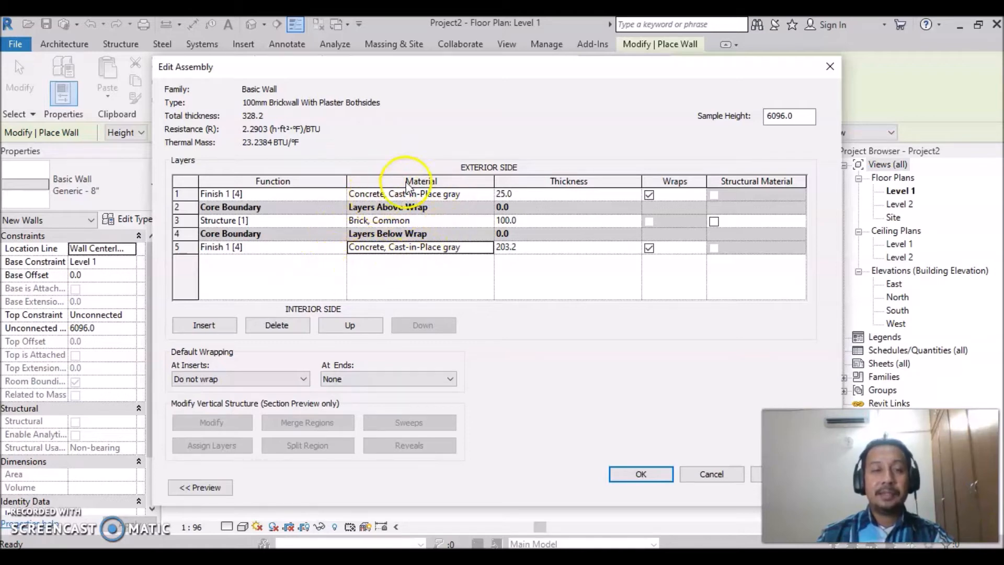
click(300, 282)
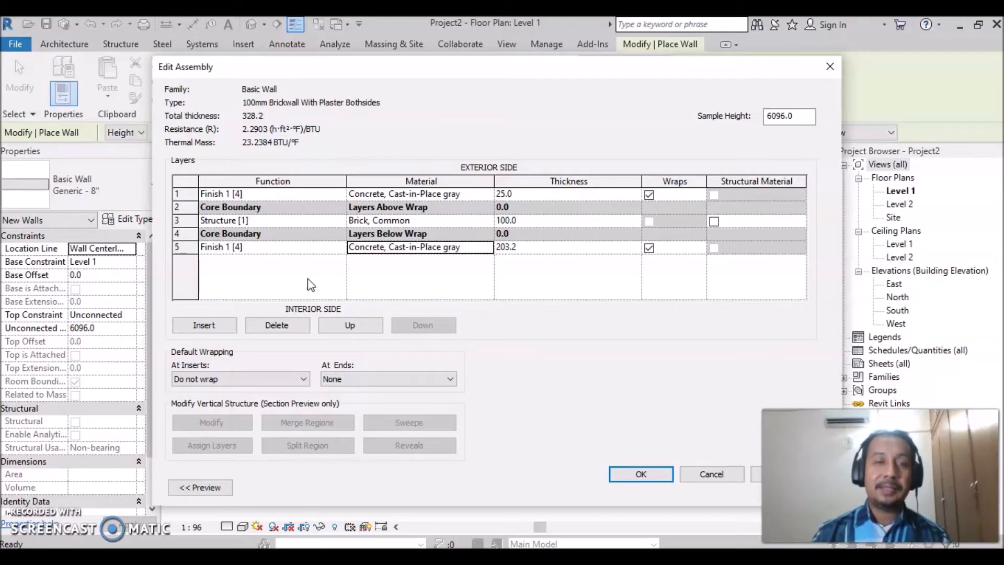
click(301, 289)
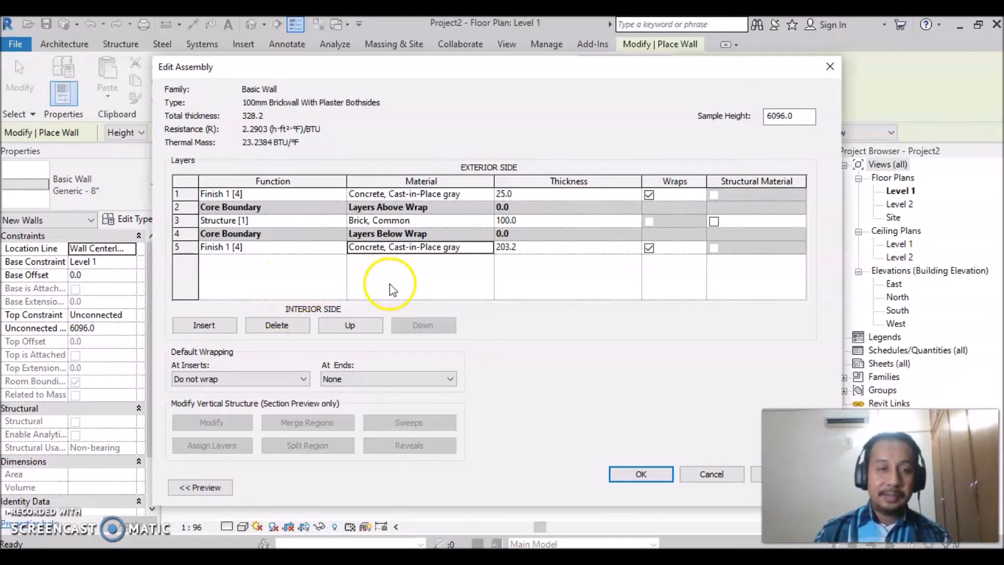
- Show the wall assembly preview and set the interior finish layer's thickness to 25 mm
click(211, 491)
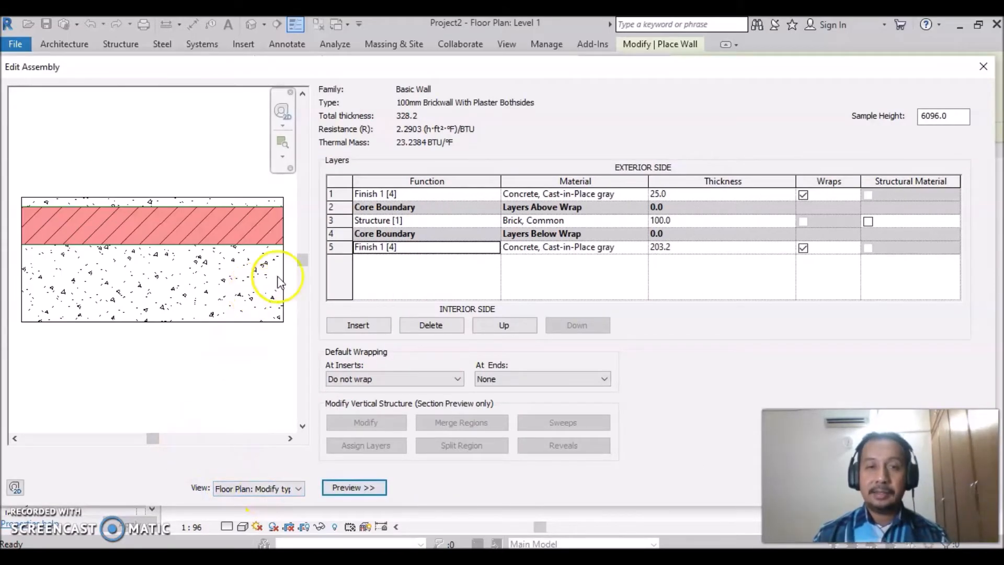
click(675, 247)
drag(677, 245, 641, 251)
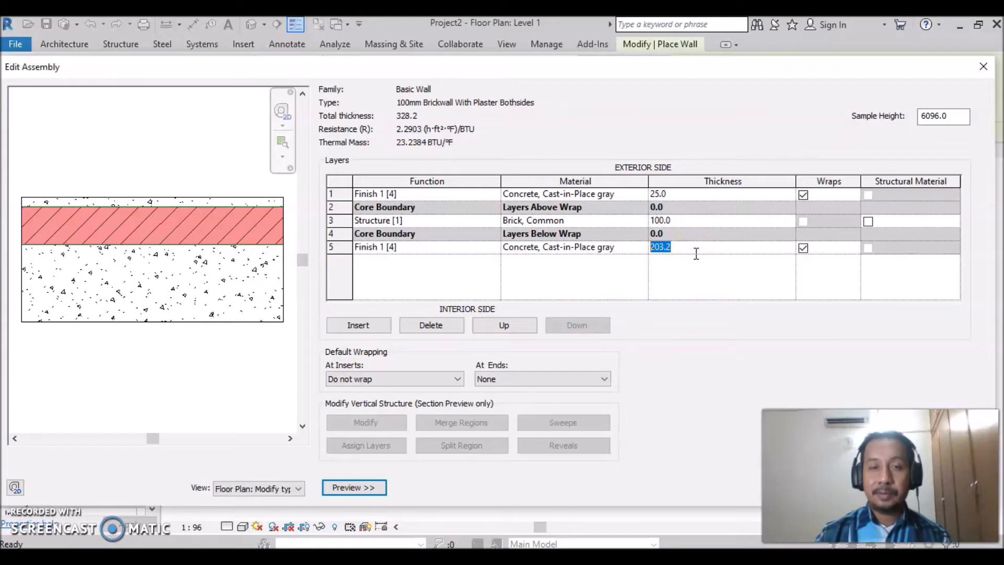
text(25)
click(690, 273)
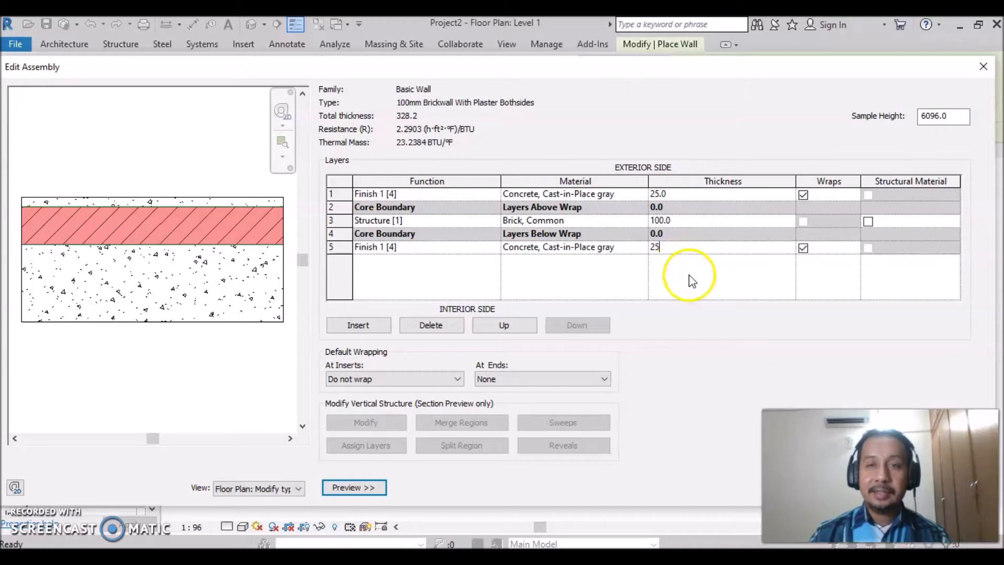
click(376, 267)
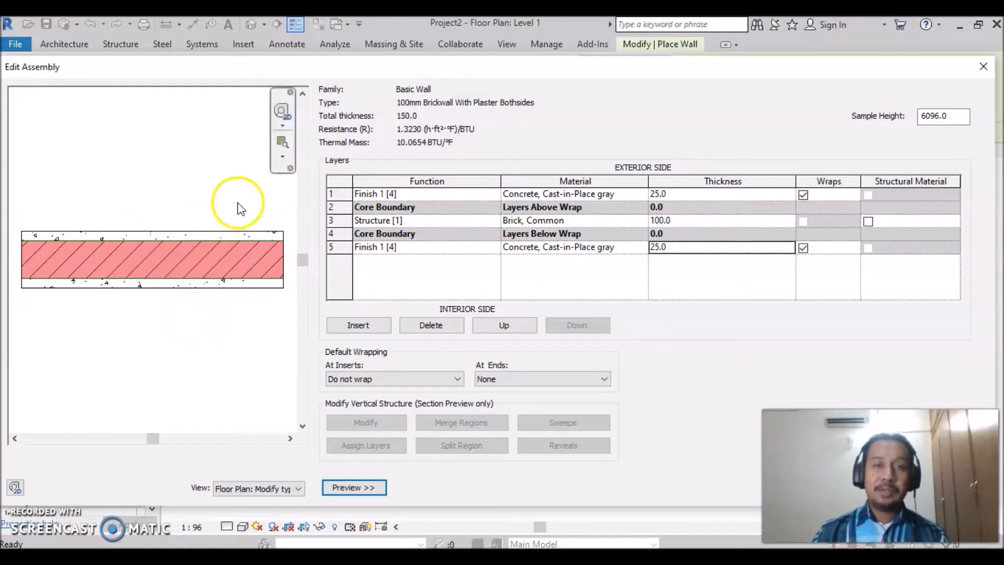
click(164, 225)
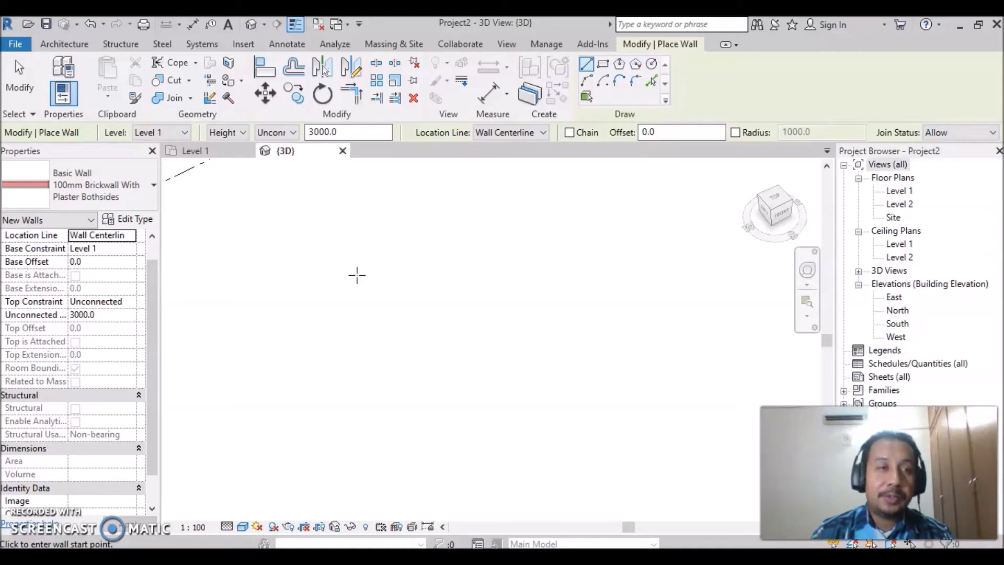
- Start an architectural wall in the 3D view, keeping the 100mm Brickwall With Plaster Bothsides type
click(64, 44)
click(58, 96)
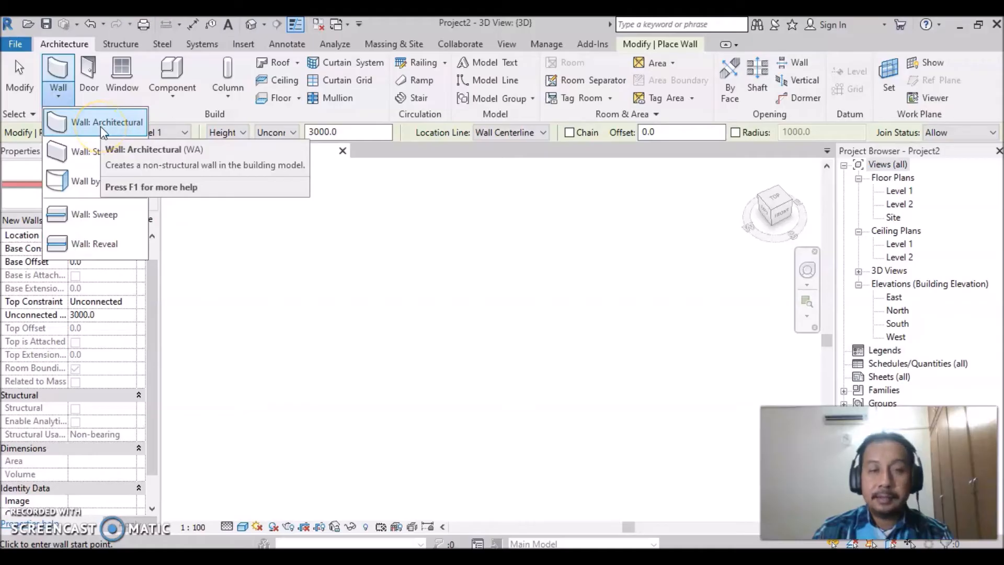
click(102, 122)
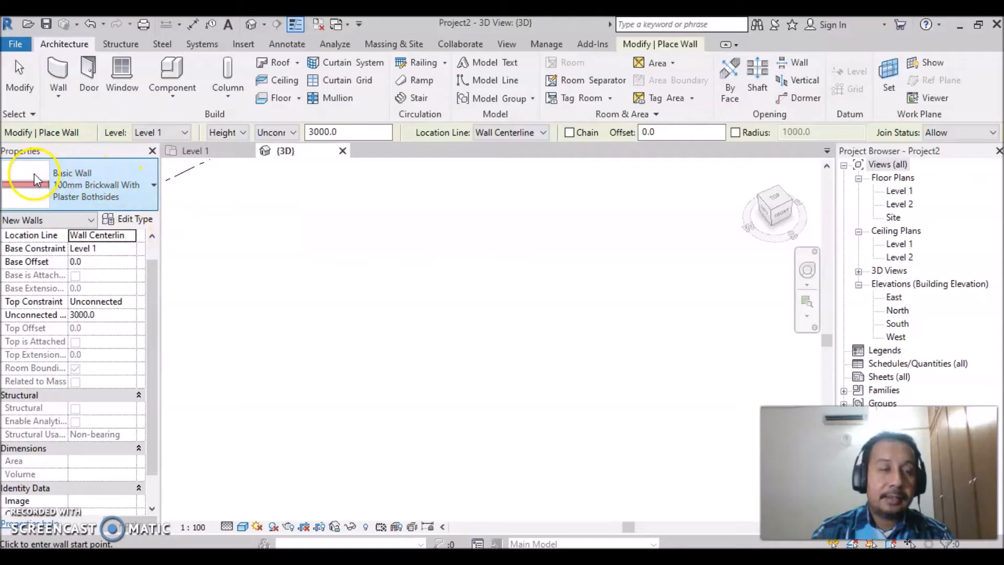
click(154, 185)
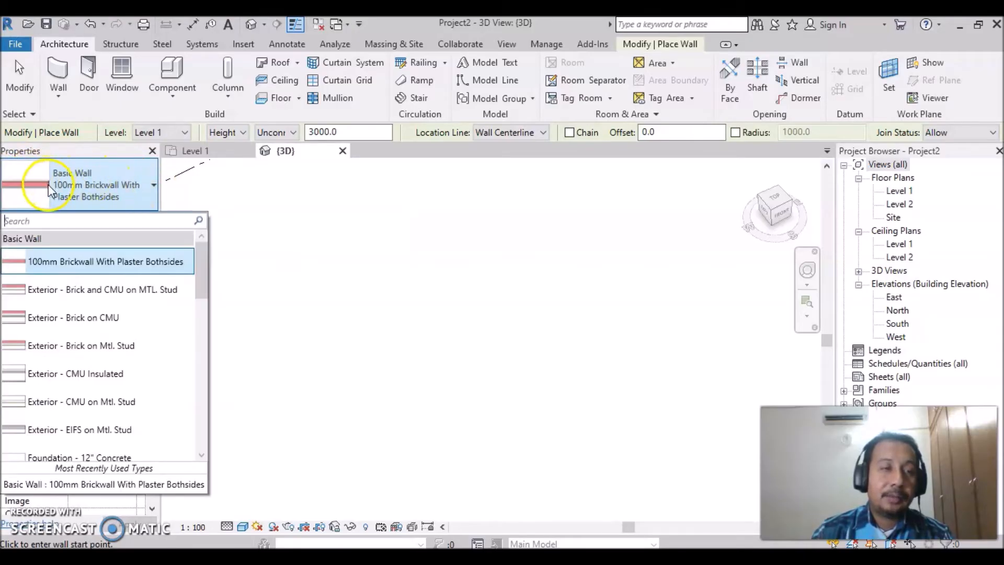
click(152, 185)
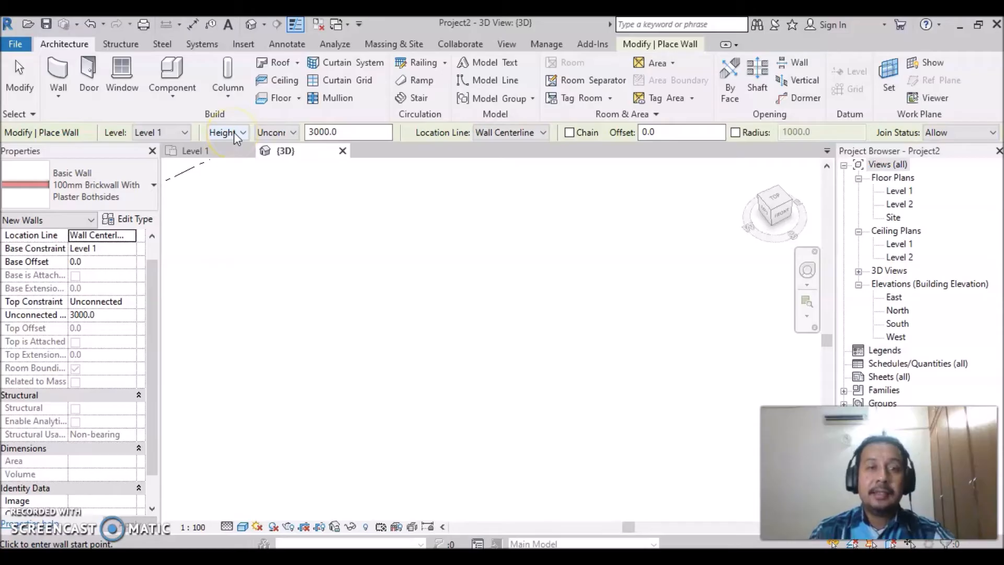
- Look through the height constraint options for the new wall, keeping Unconnected
click(294, 133)
click(294, 149)
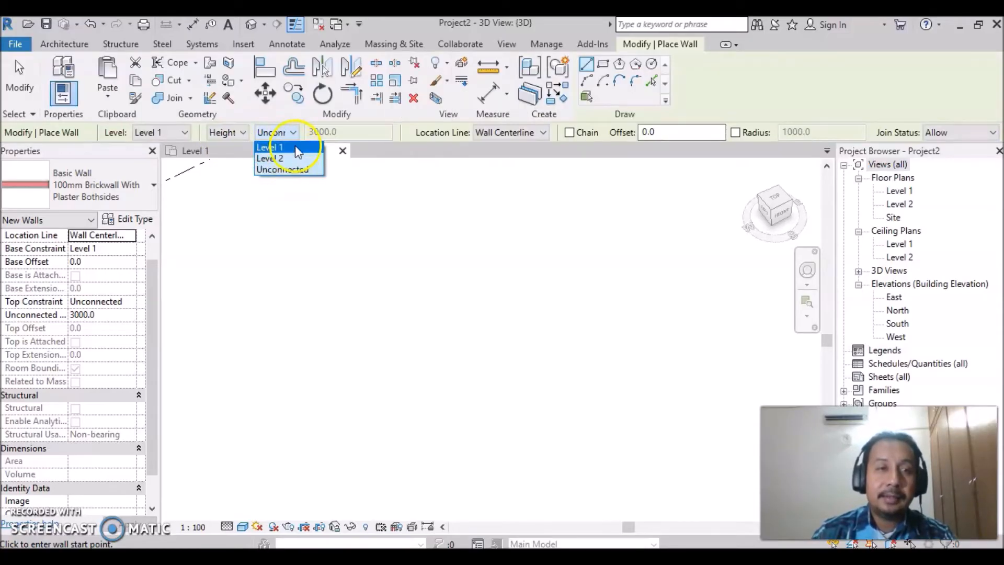
click(292, 131)
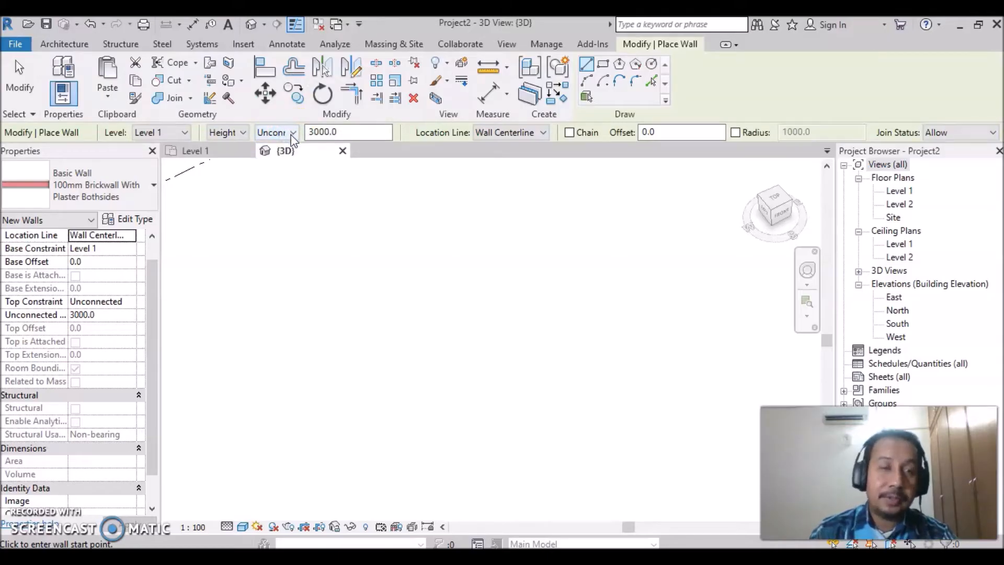
click(315, 137)
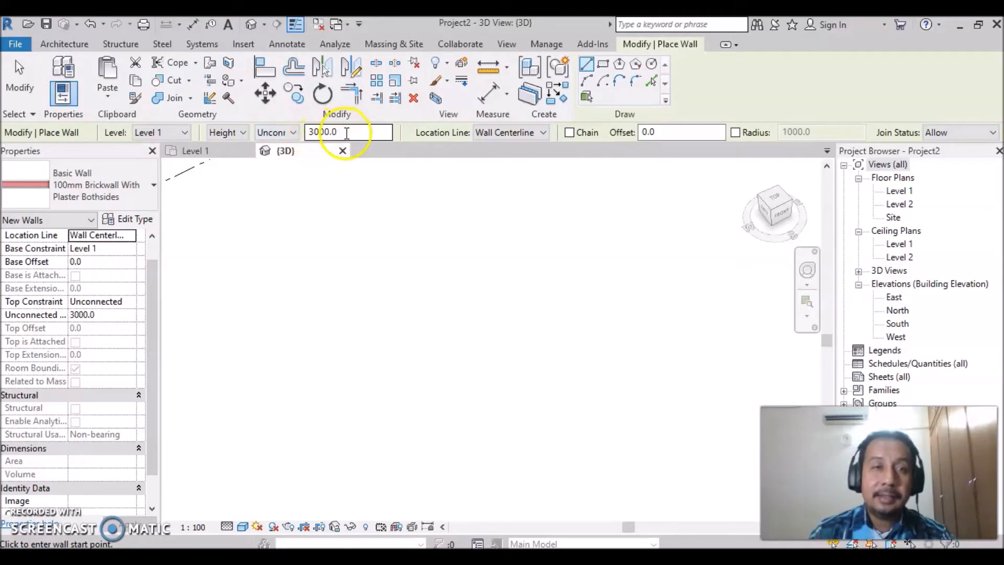
- Set the unconnected height for the new walls to 3300 mm
drag(344, 132, 307, 132)
text(3300)
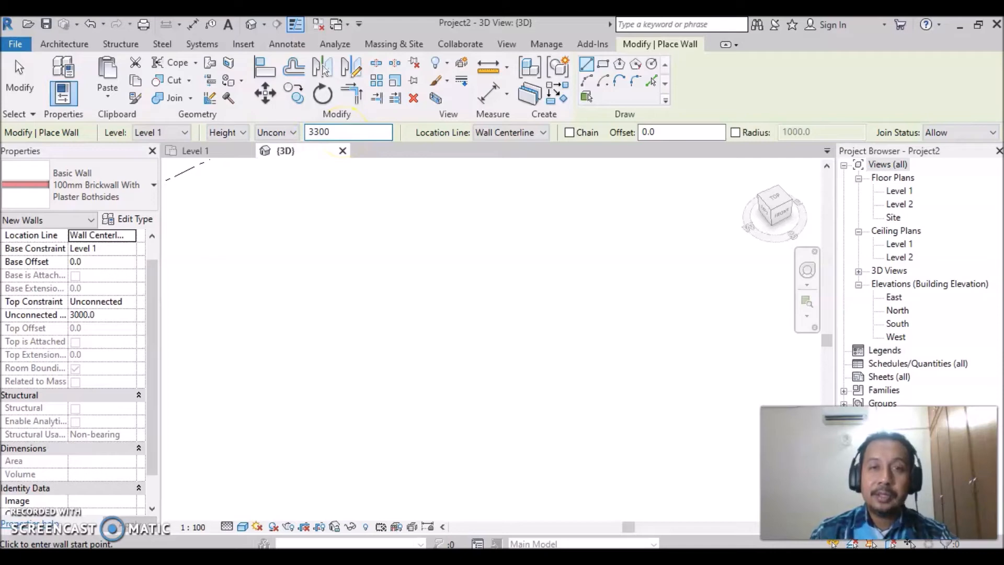
click(577, 143)
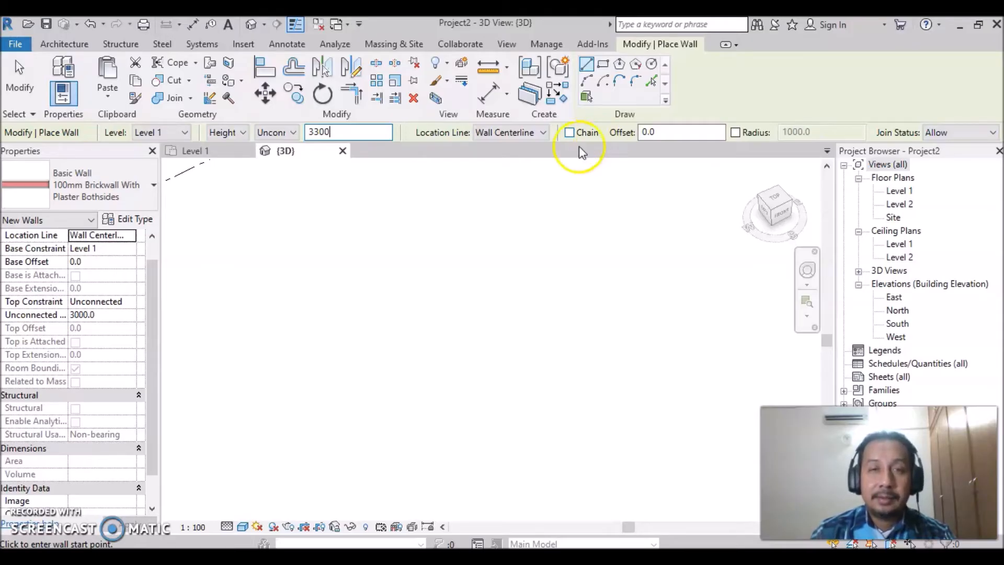
click(386, 316)
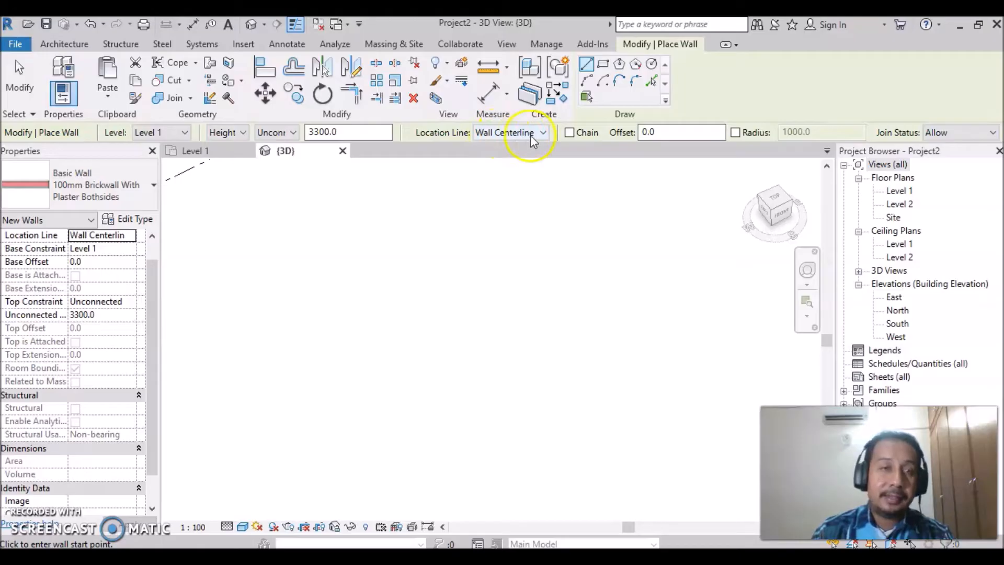
- Check the location line choices, keeping Wall Centerline, and enable chained drawing for the walls
click(543, 133)
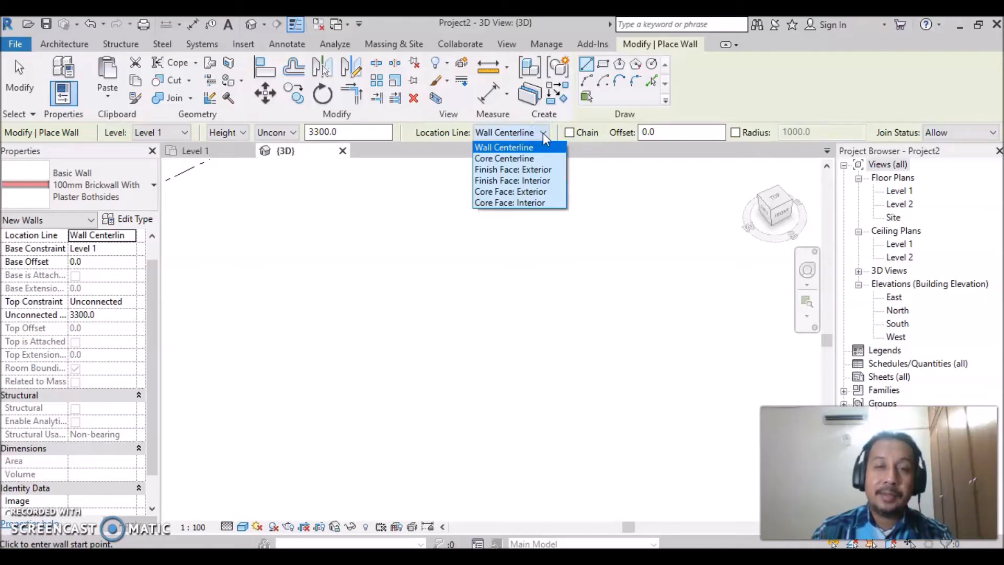
click(542, 133)
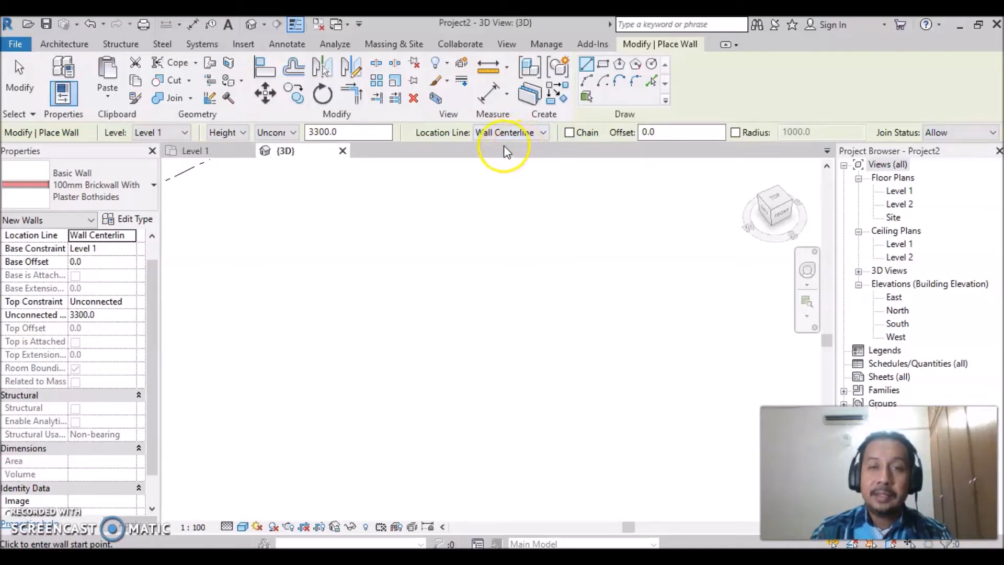
click(569, 133)
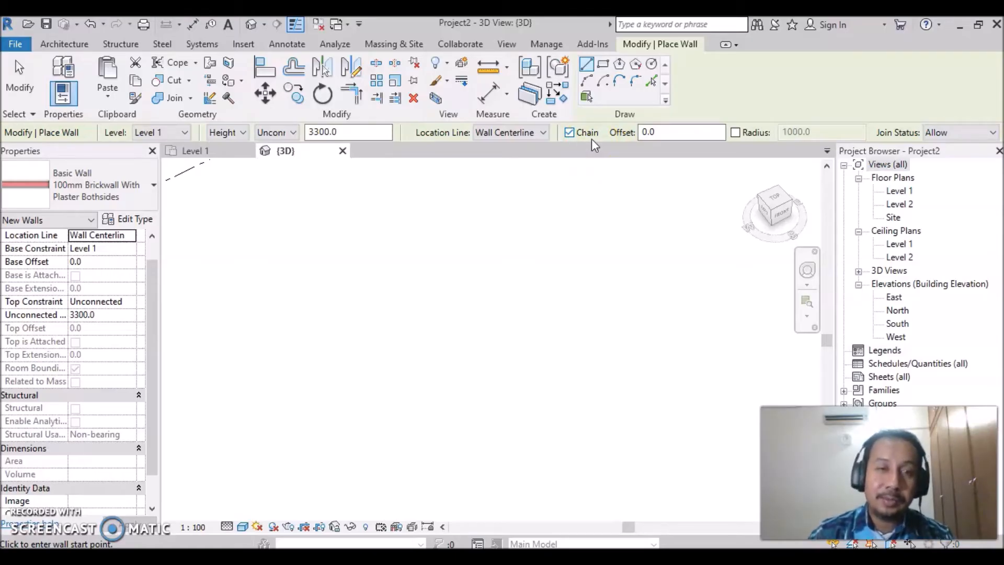
- Draw the first wall 4000 mm long in the horizontal direction, inside the level lines of the 3D view
scroll(399, 259, down, 1)
middle_drag(410, 303, 242, 419)
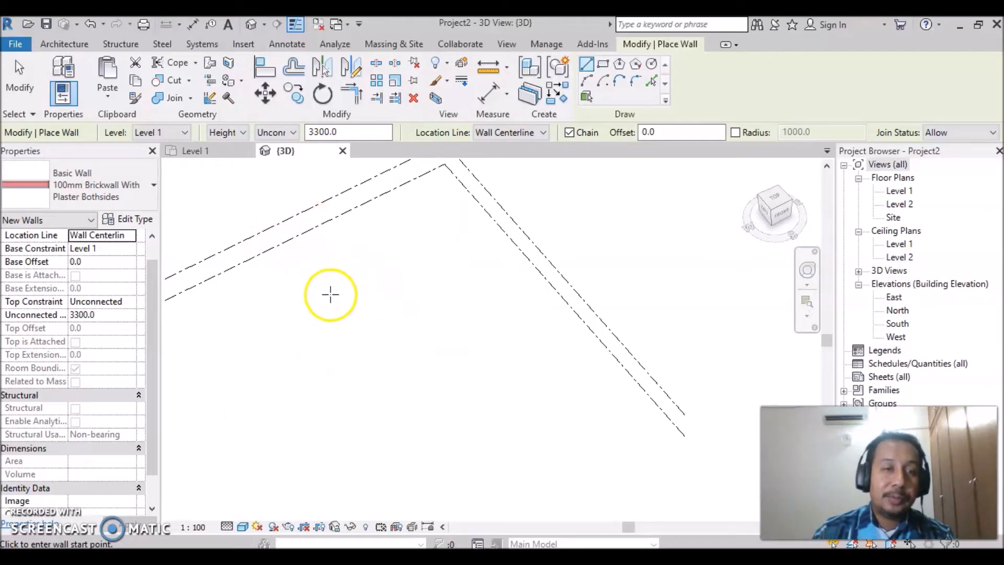
scroll(269, 316, up, 2)
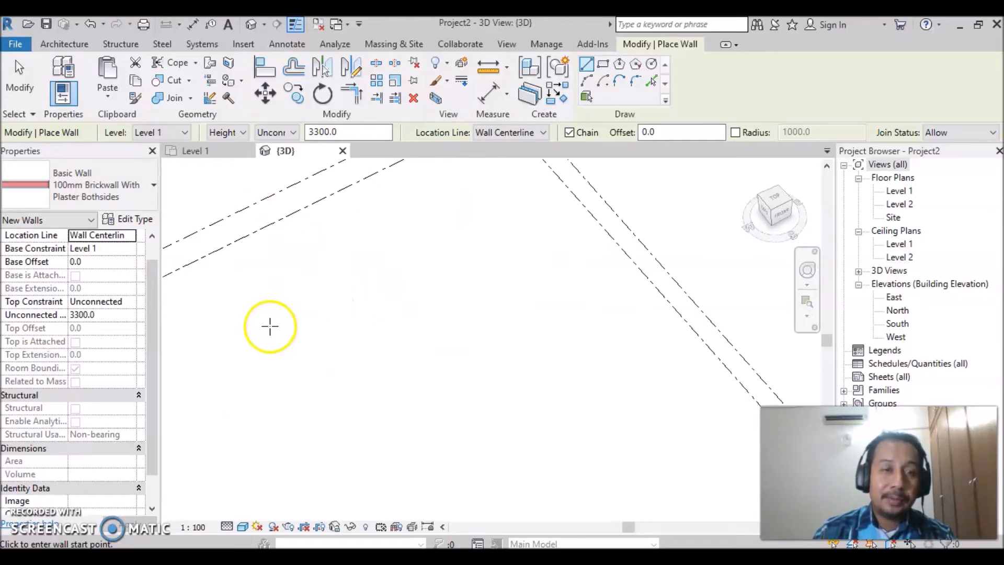
click(294, 286)
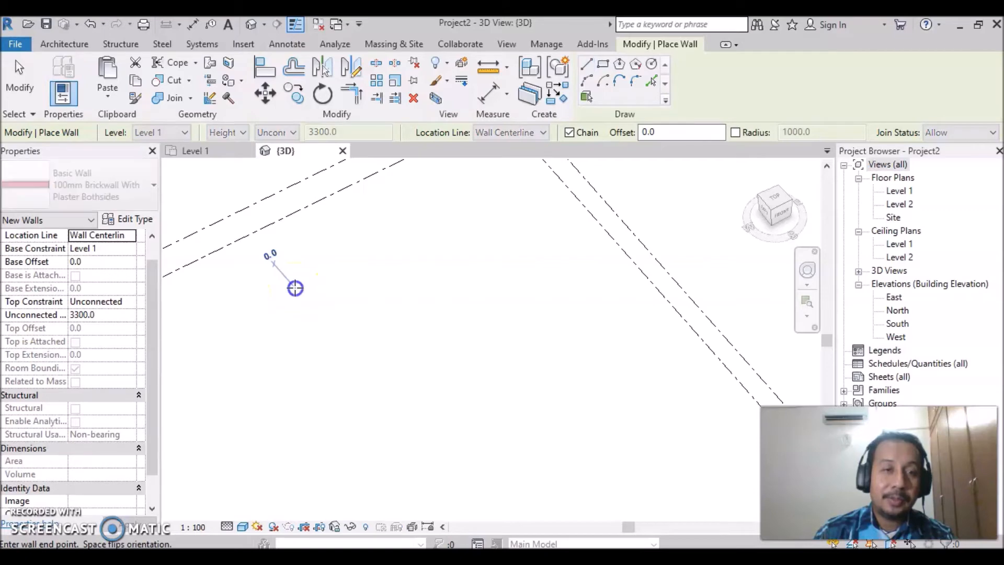
click(328, 270)
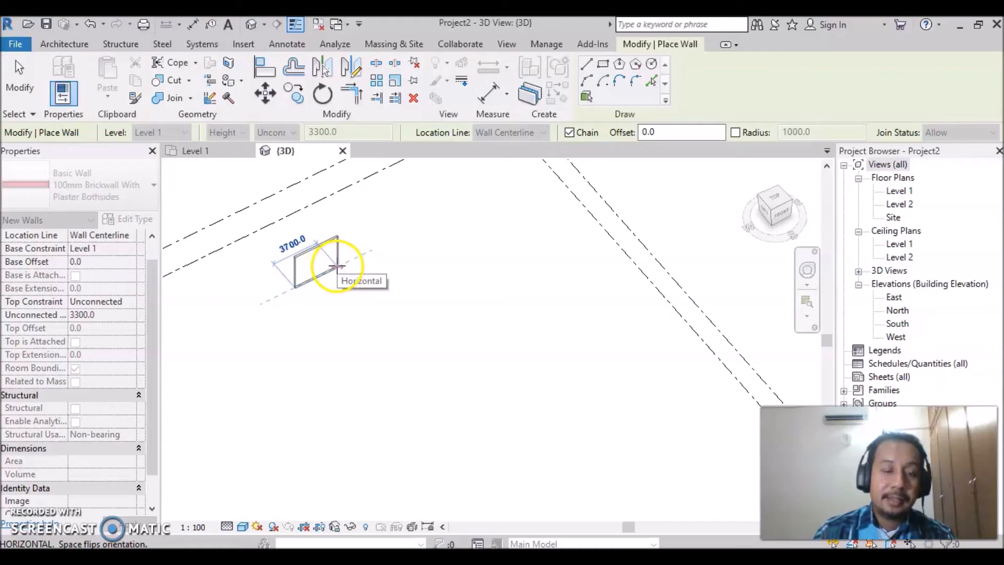
text(4)
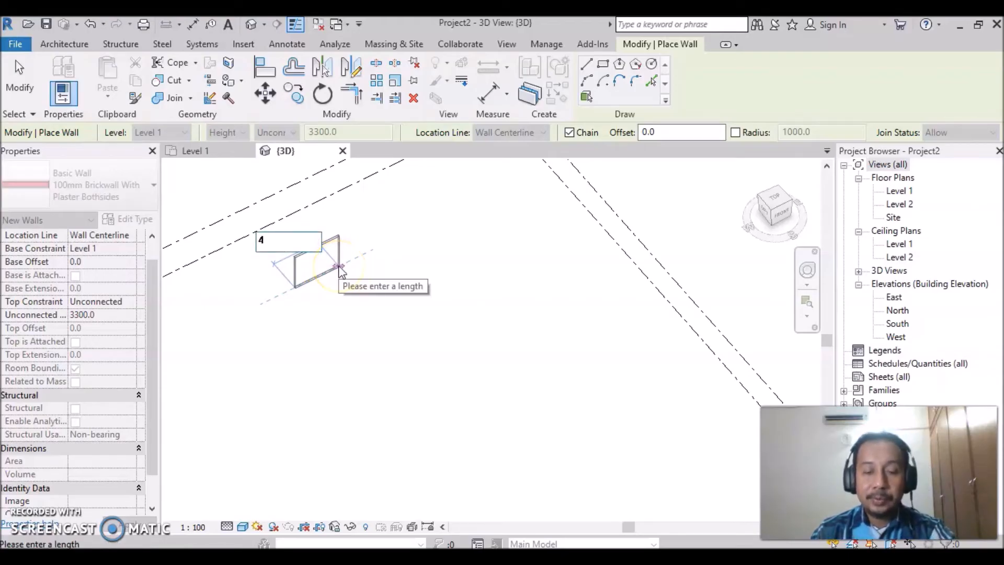
text(000)
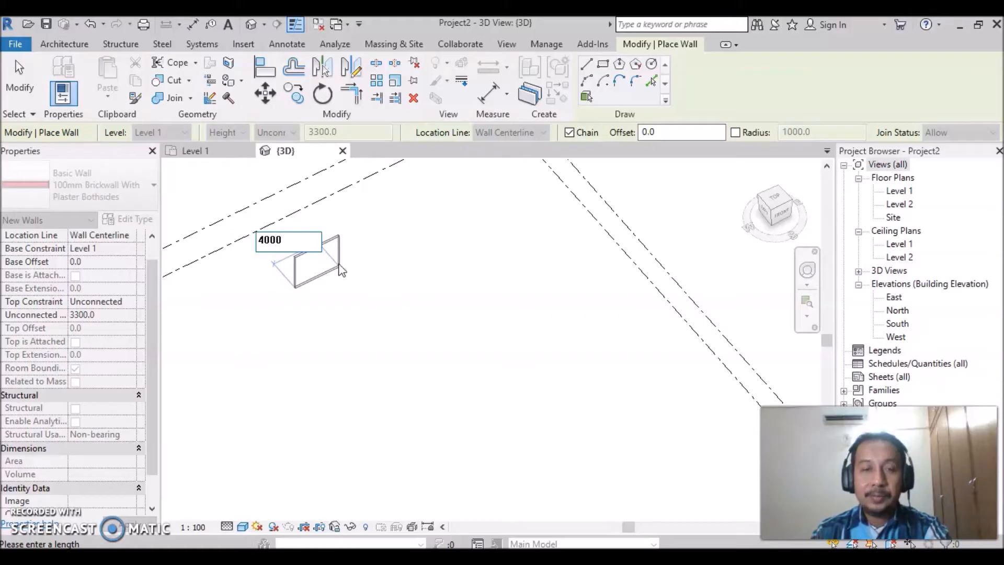
key(Return)
- Continue the chain with a perpendicular 4000 mm wall and a 4000 mm wall parallel to the first, then end the chain
click(347, 266)
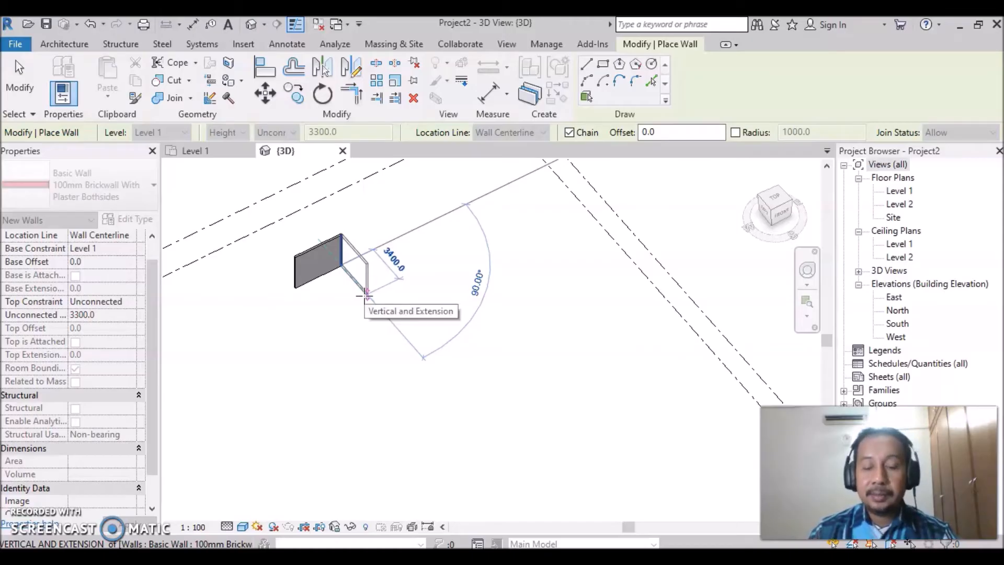
text(4000)
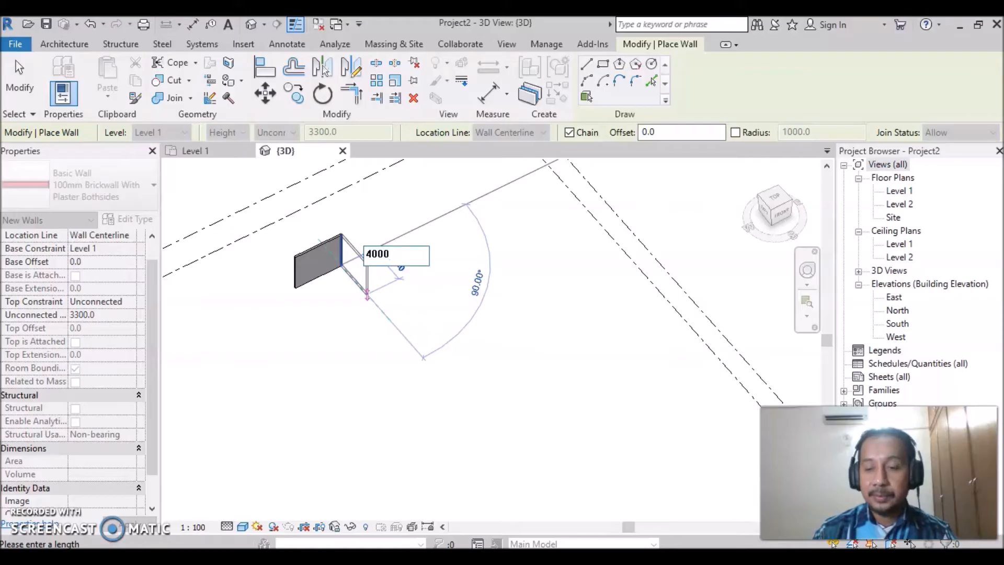
key(Return)
click(365, 297)
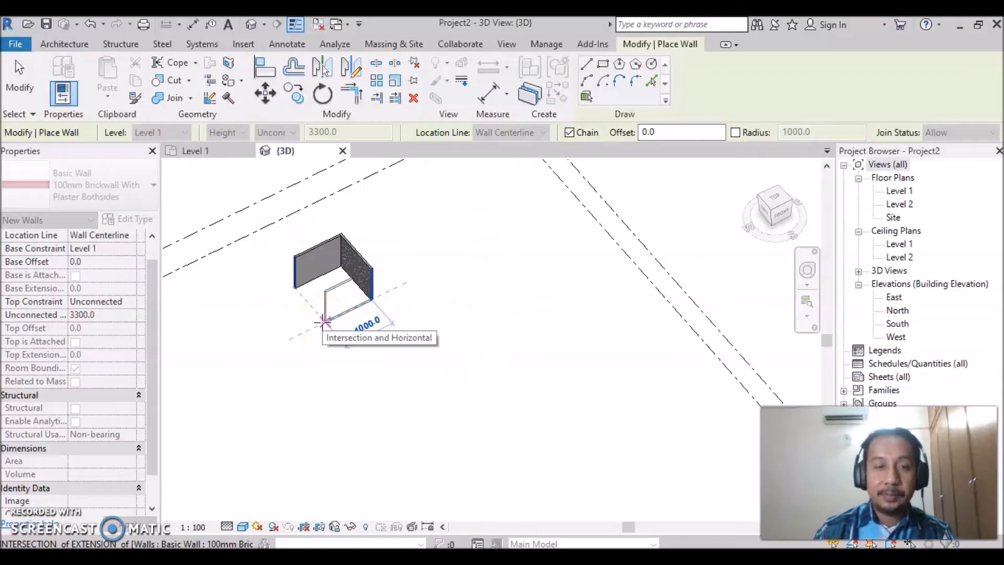
text(4000)
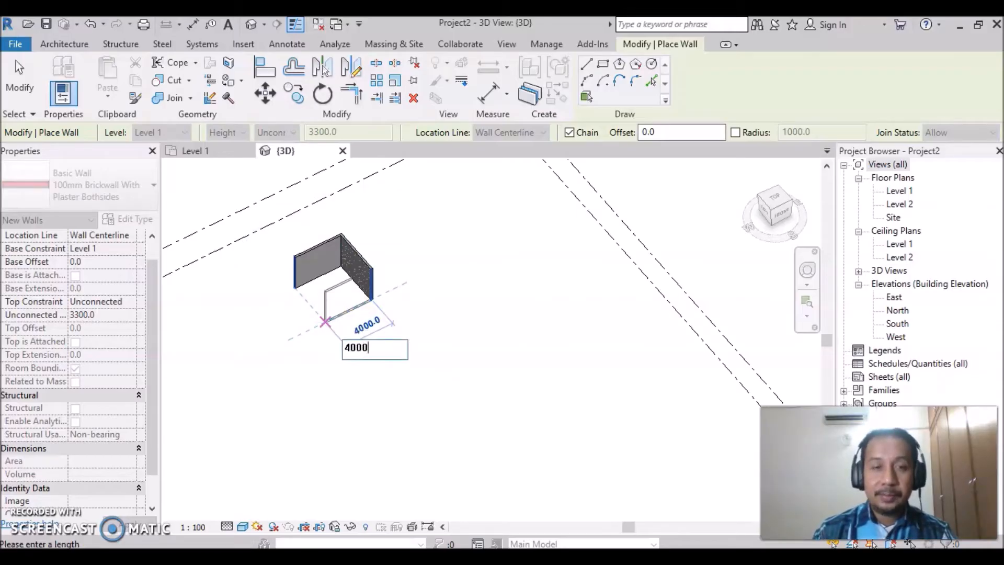
key(Return)
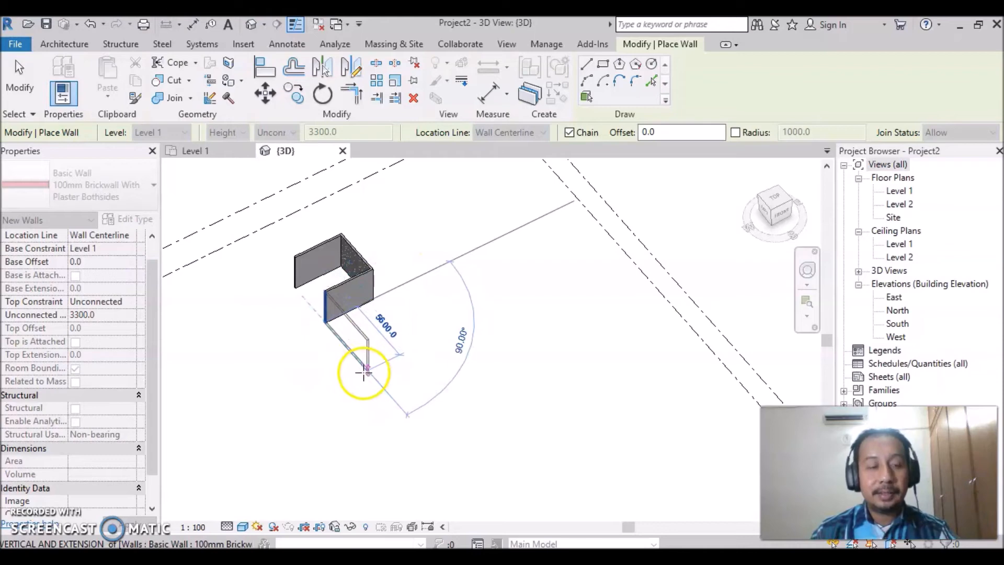
key(Escape)
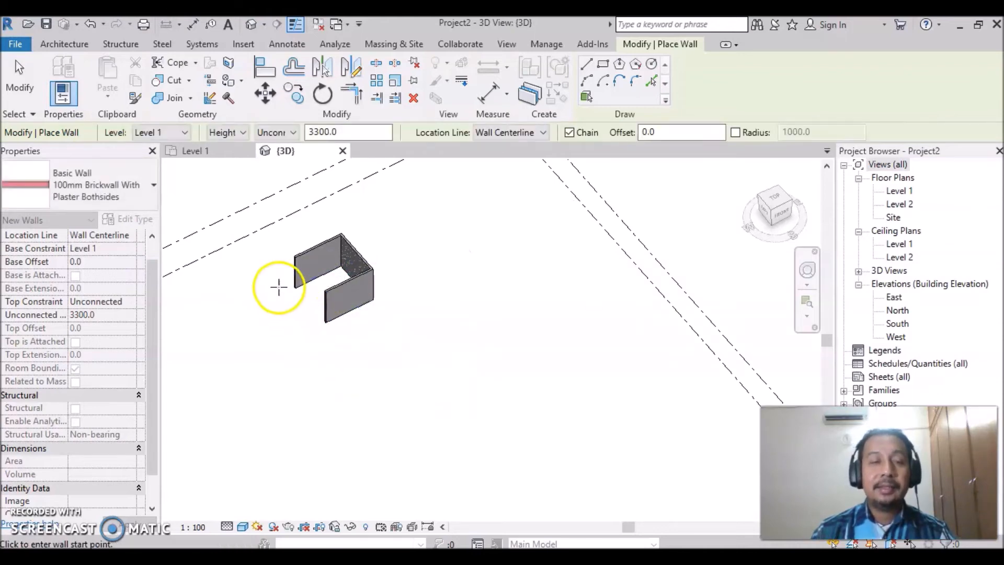
- Close the open side of the three walls with a tangent semicircular Start-End-Radius Arc wall of 2000 mm radius
scroll(283, 291, up, 4)
middle_drag(343, 285, 503, 323)
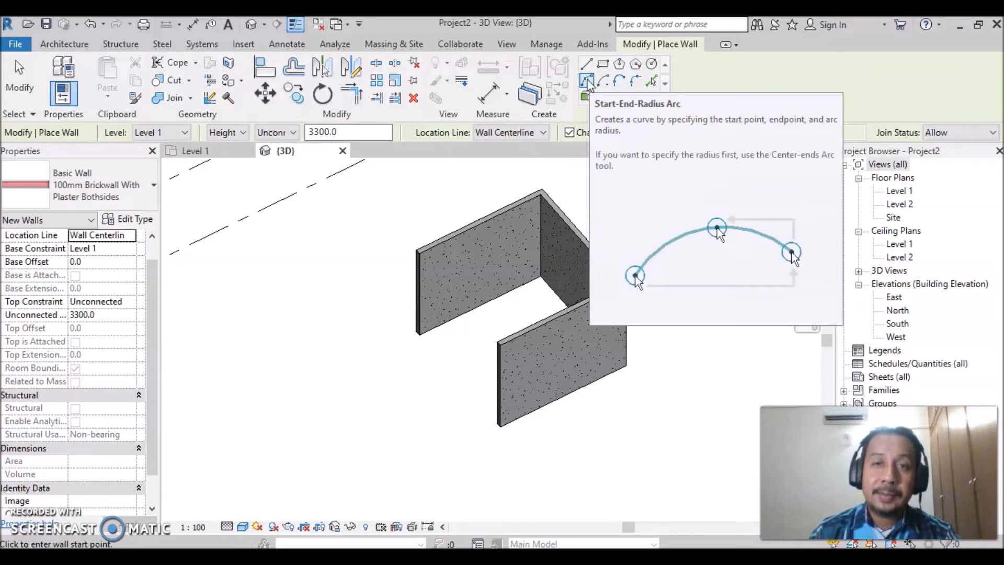
click(587, 81)
click(418, 332)
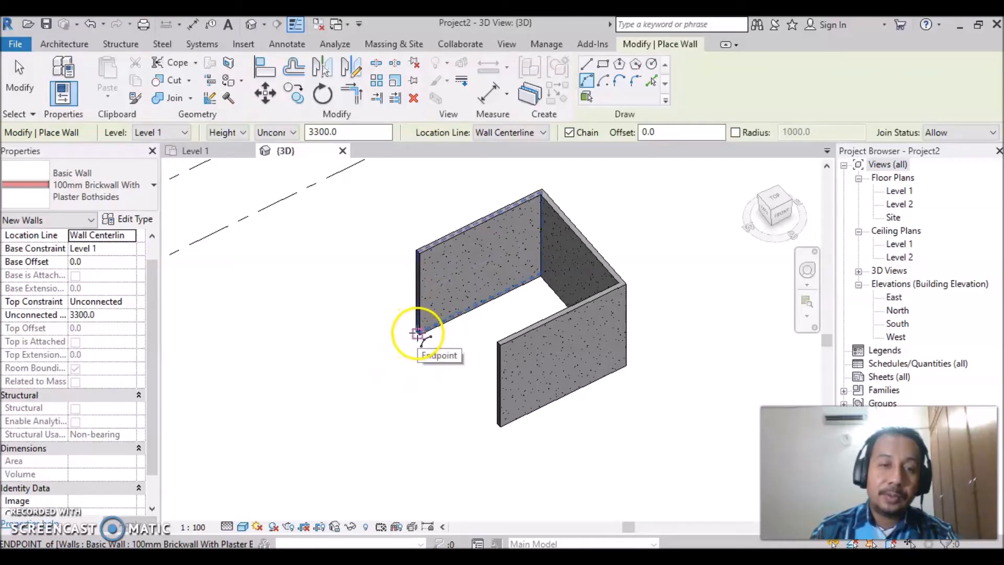
click(419, 333)
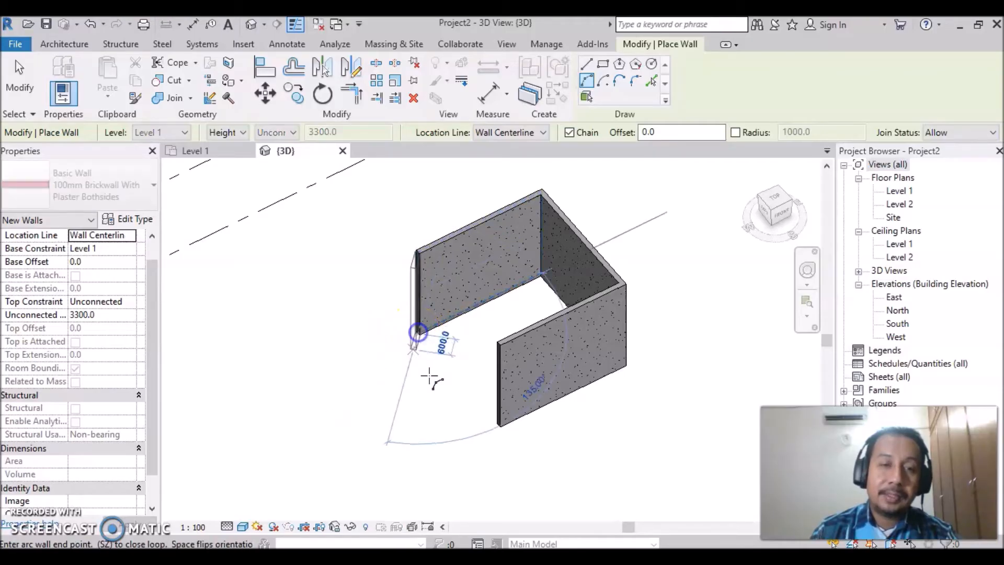
click(499, 425)
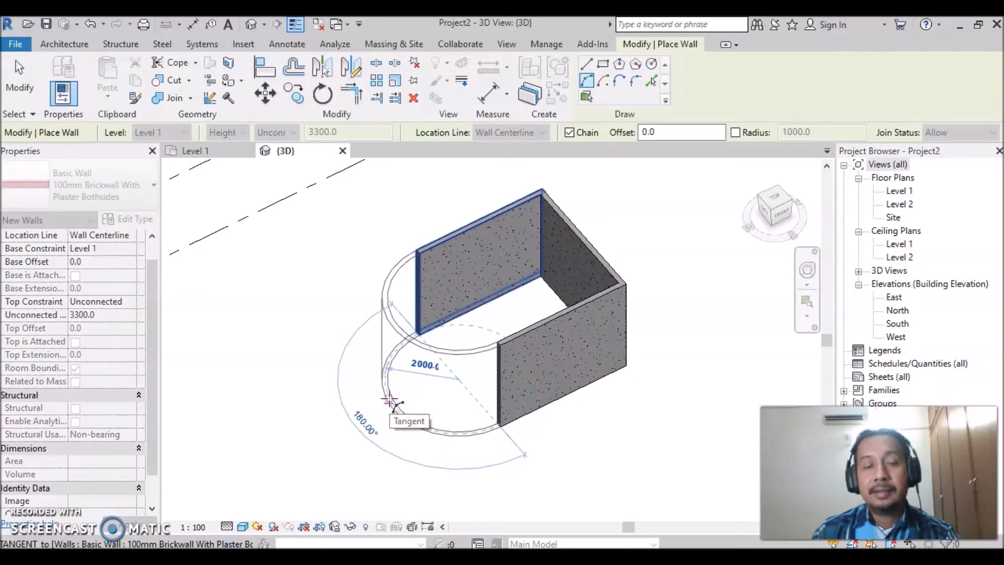
click(389, 402)
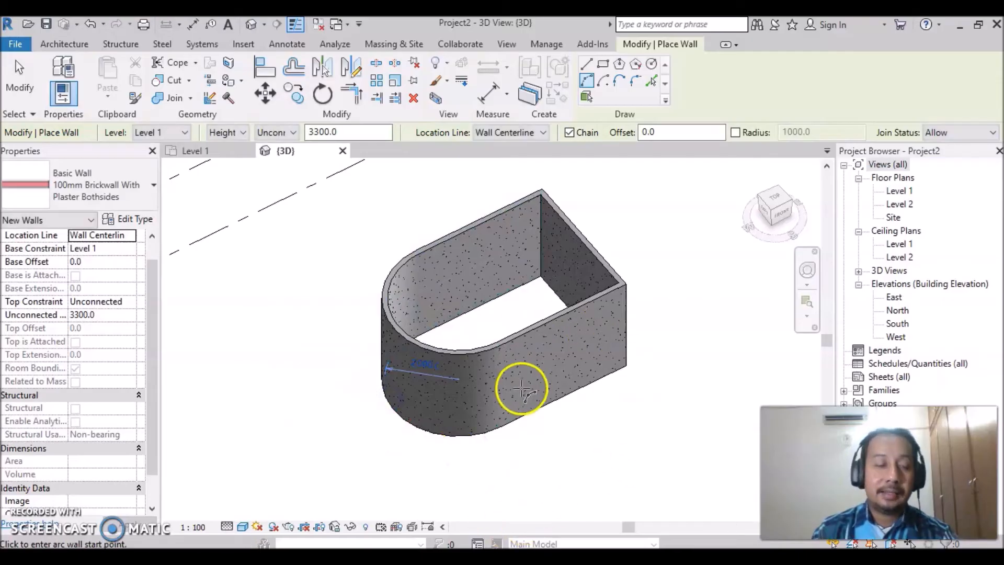
key(Escape)
click(579, 440)
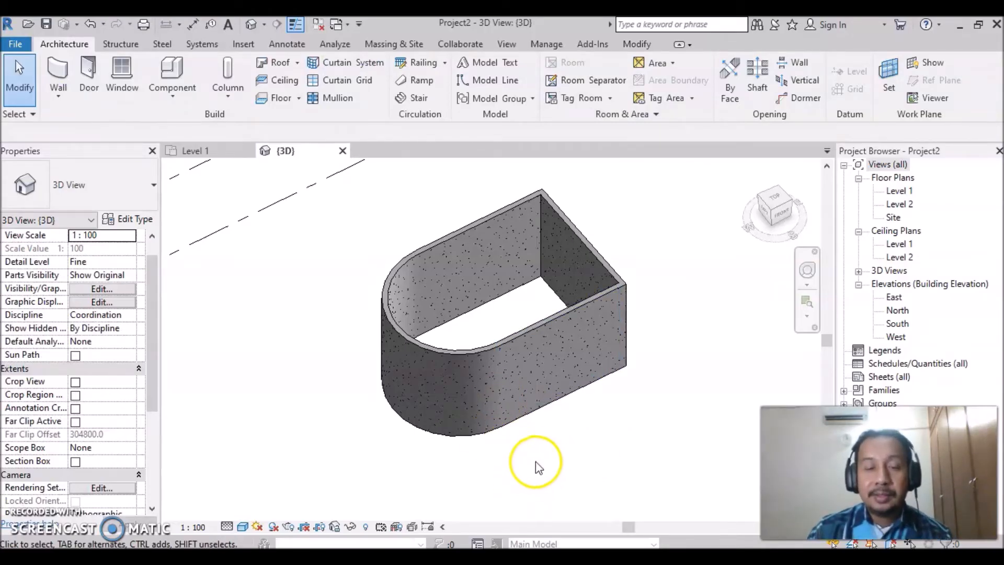
- Turn on the section box for the 3D view
shift+middle_drag(531, 464, 522, 448)
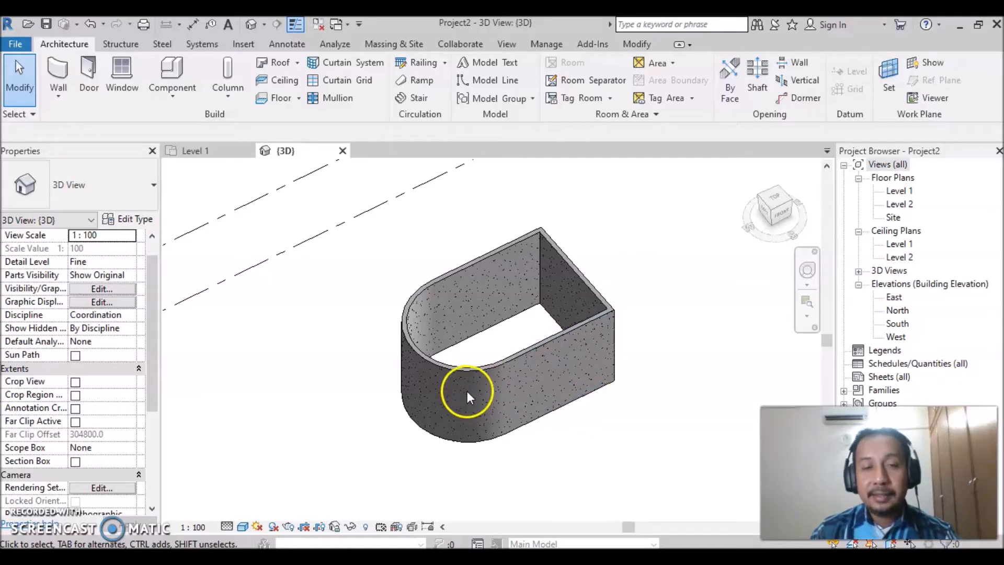
scroll(578, 397, up, 5)
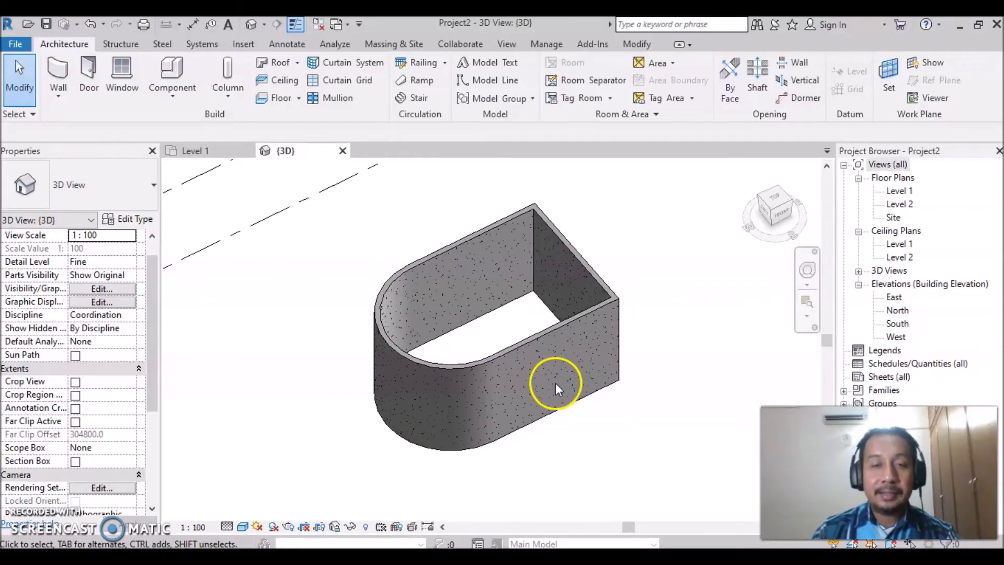
scroll(512, 354, up, 2)
mouse_move(477, 319)
middle_down()
mouse_move(489, 339)
mouse_move(477, 337)
middle_up()
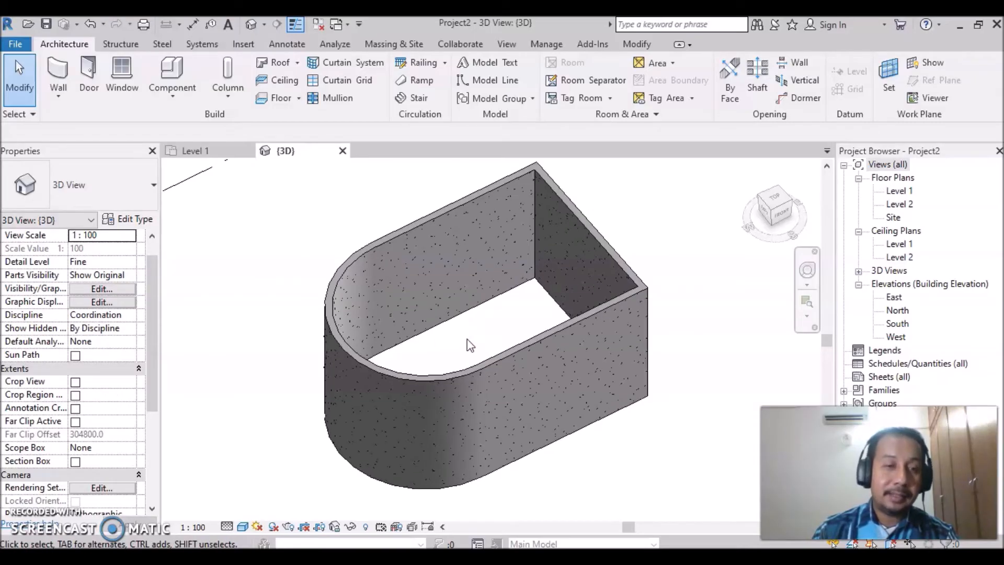
click(74, 462)
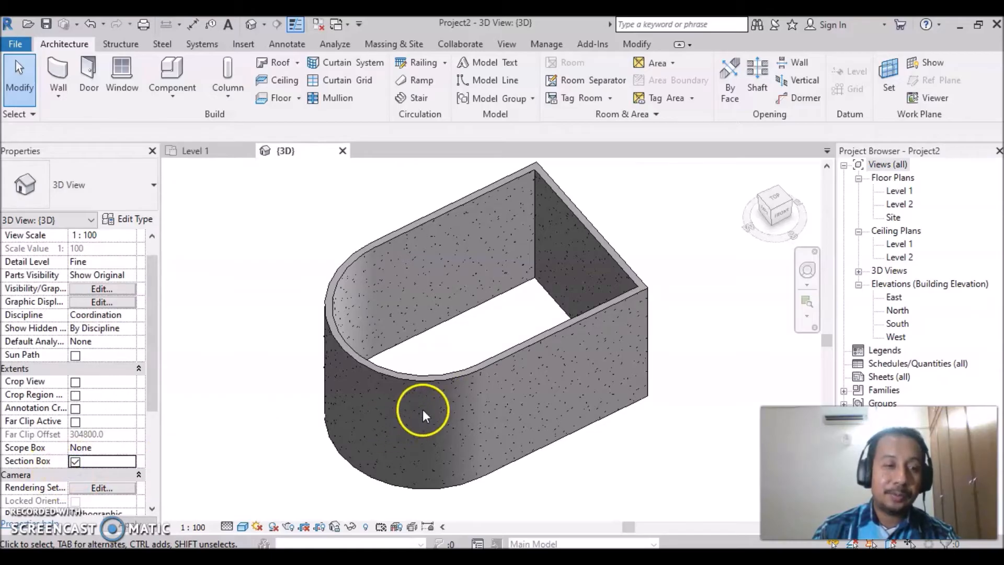
- Select the section box and pull its four vertical sides in close around the curved-end room
scroll(392, 402, down, 5)
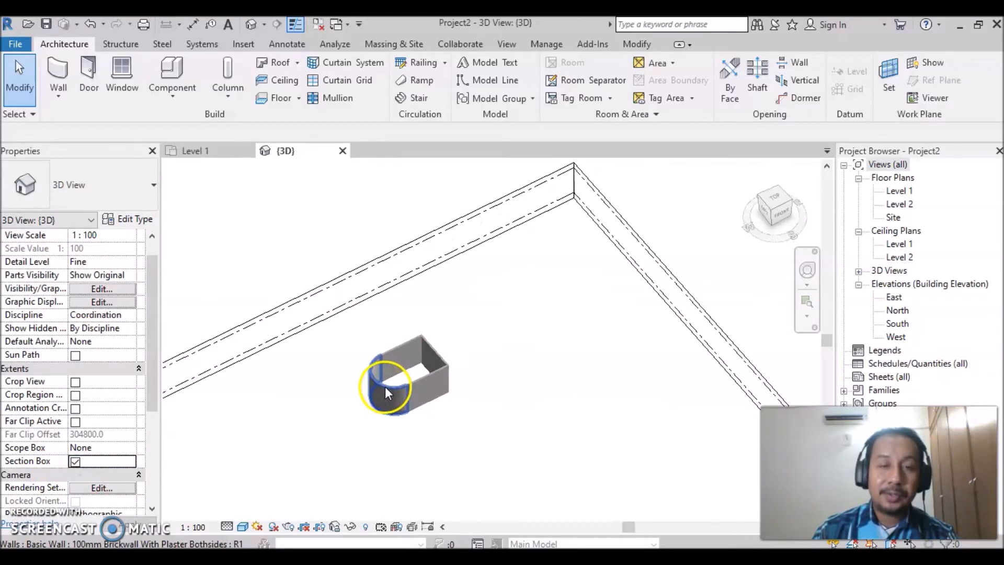
scroll(504, 414, down, 4)
middle_drag(492, 419, 502, 287)
click(298, 427)
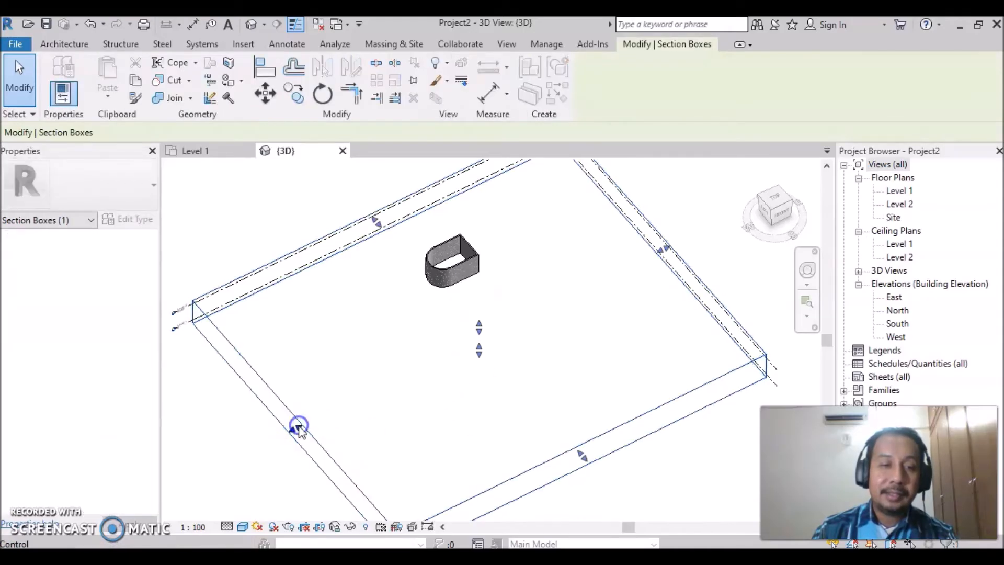
drag(296, 427, 463, 328)
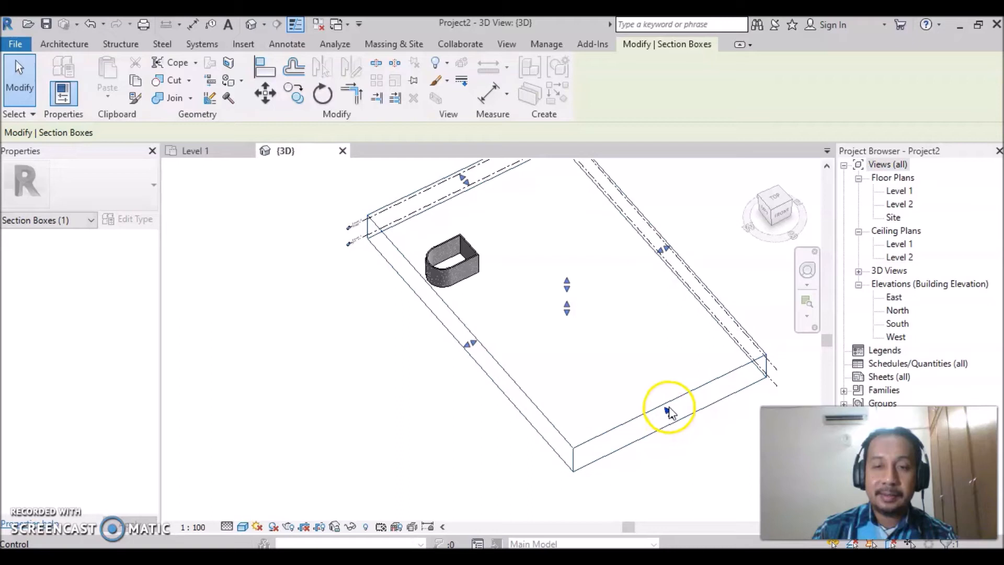
drag(667, 412, 510, 267)
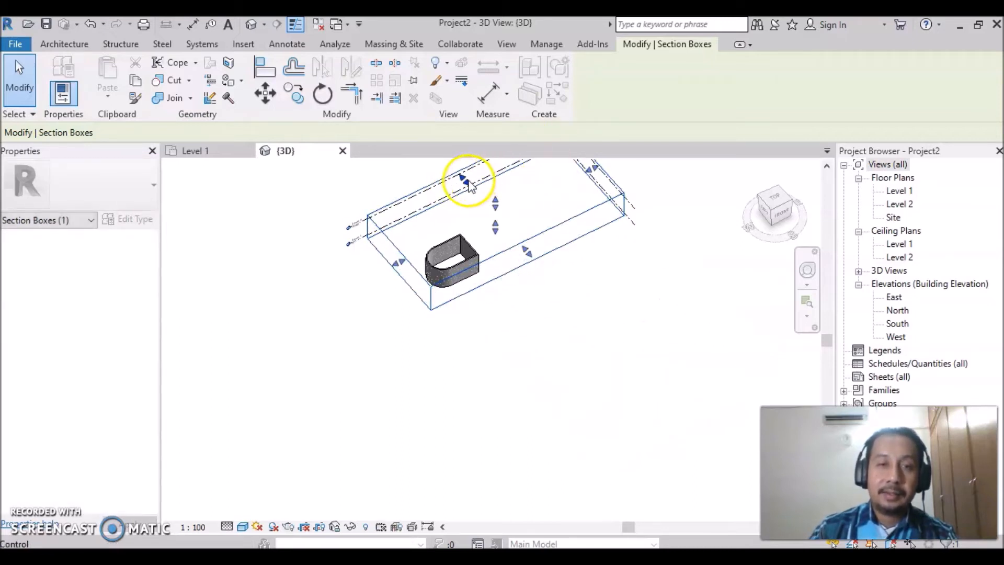
drag(467, 184, 493, 216)
drag(607, 196, 492, 240)
scroll(459, 287, up, 3)
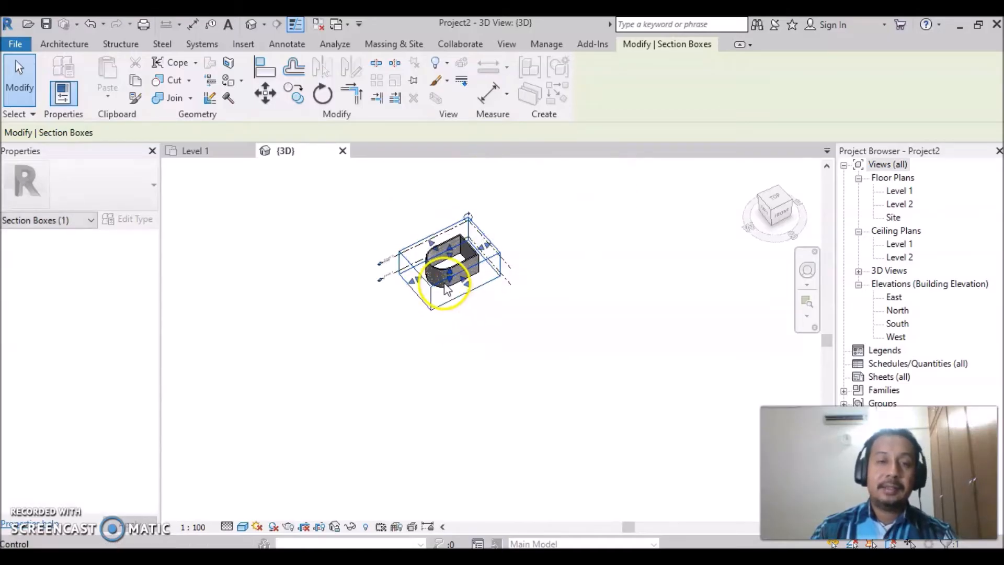
middle_drag(453, 278, 463, 391)
scroll(463, 371, up, 4)
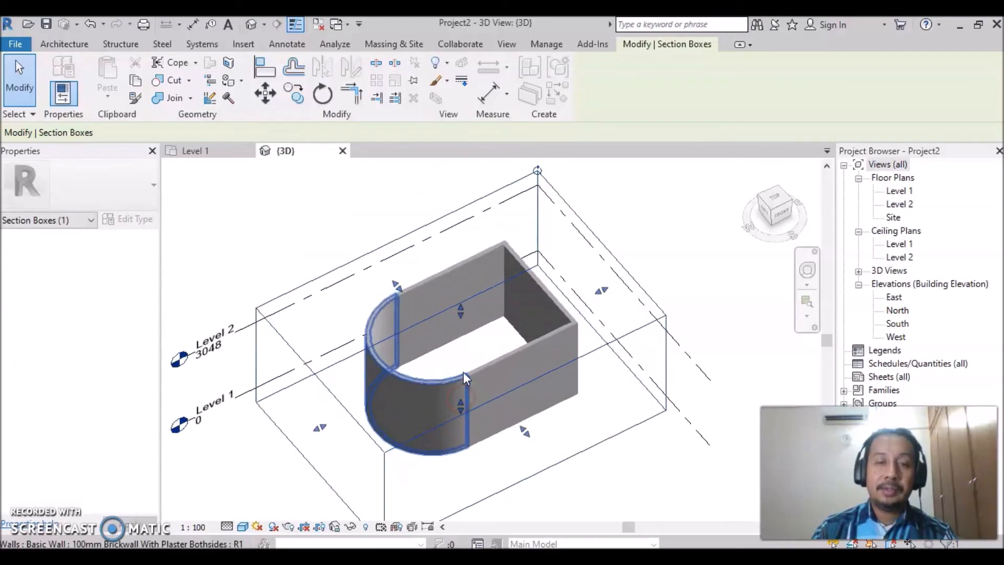
scroll(482, 341, down, 3)
scroll(522, 313, down, 1)
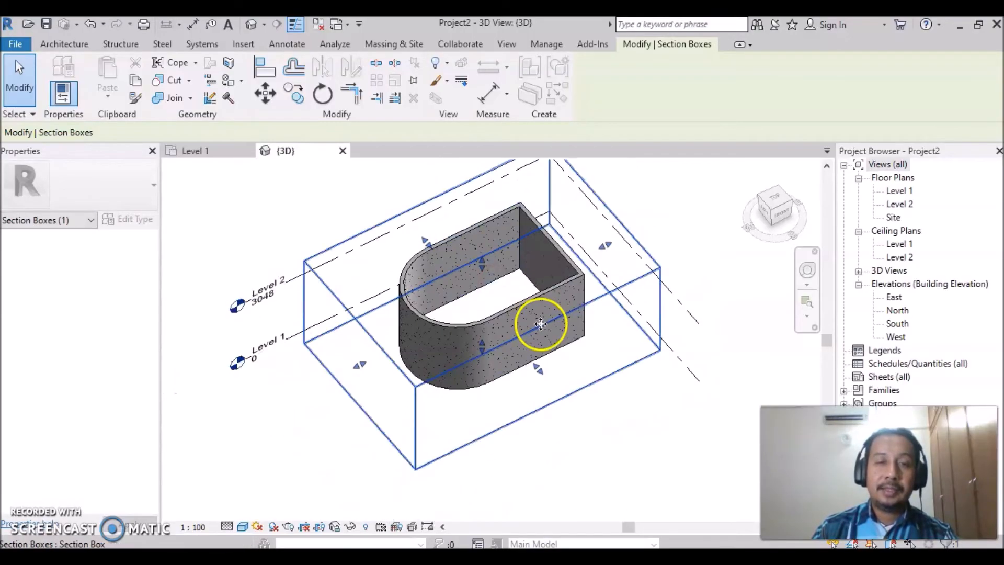
- Lower the top face of the section box so it cuts horizontally through the room's walls below Level 2
middle_drag(507, 288, 482, 308)
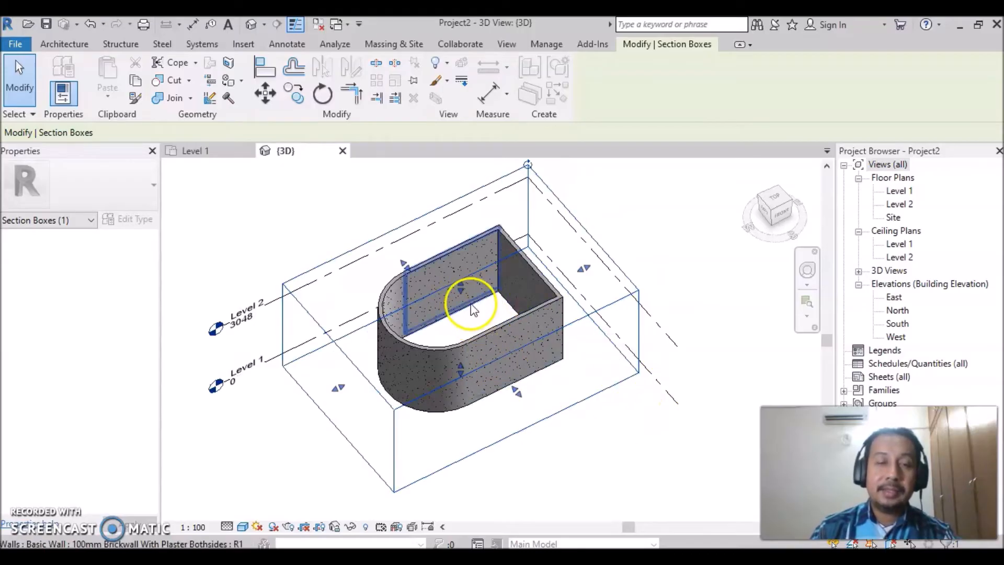
drag(460, 288, 461, 329)
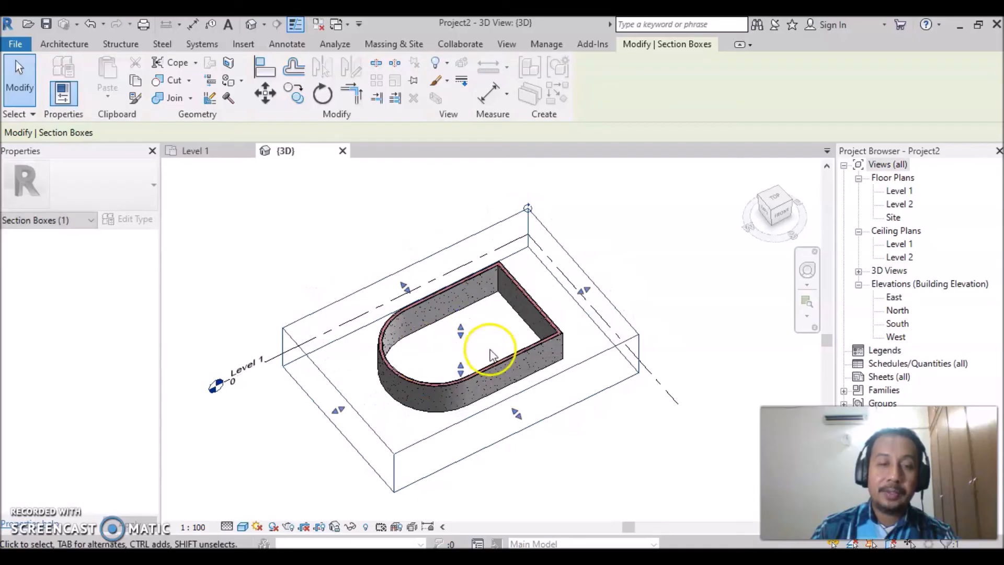
- Examine the cut wall layers around the curved end and along the straight walls up close
scroll(412, 335, up, 5)
middle_drag(510, 331, 489, 327)
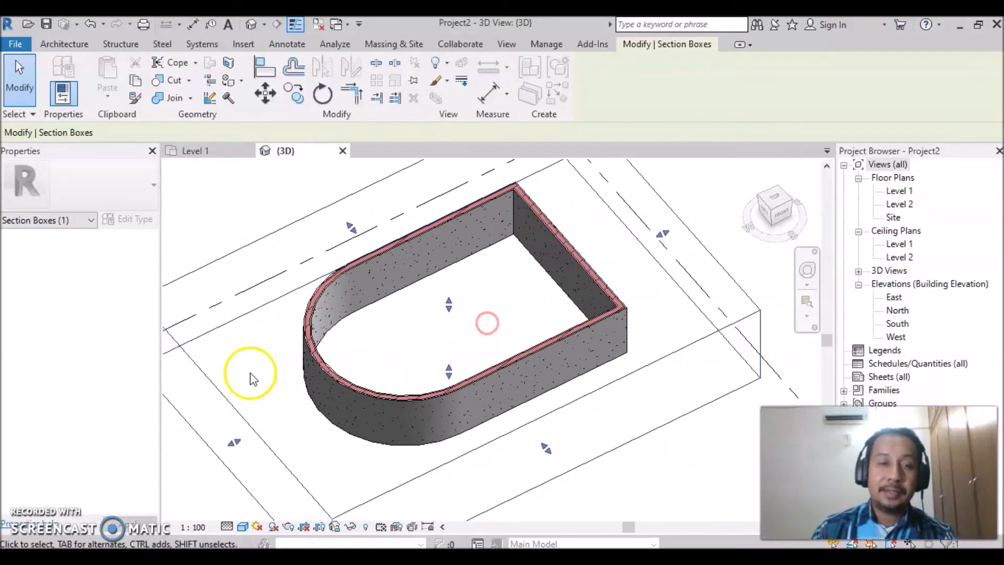
scroll(308, 366, up, 5)
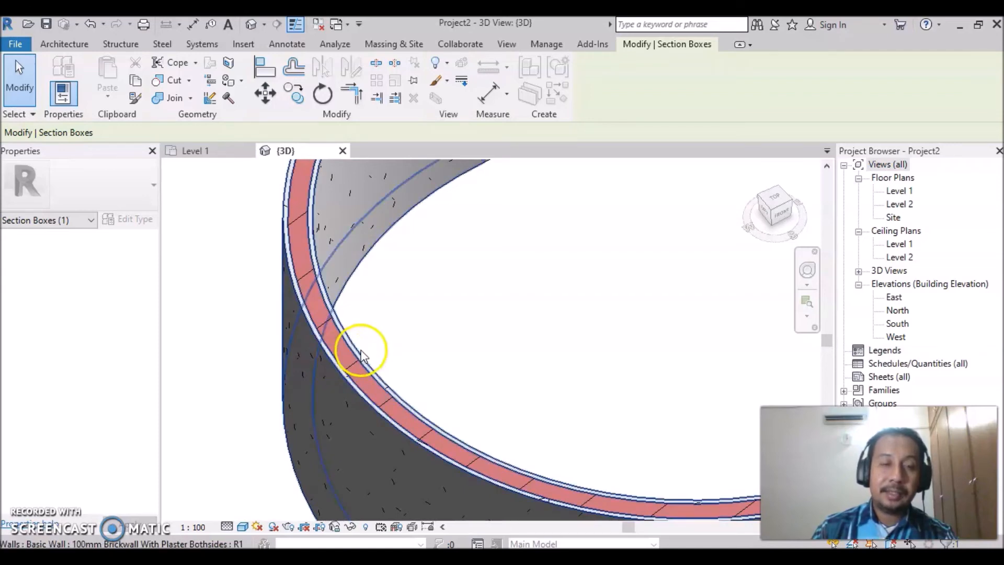
scroll(381, 354, down, 6)
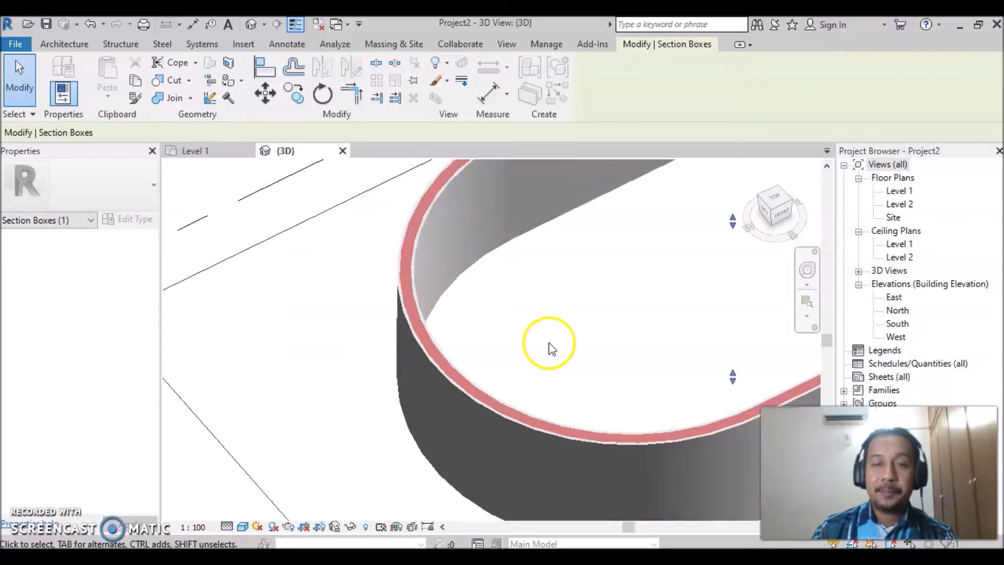
middle_drag(565, 340, 392, 340)
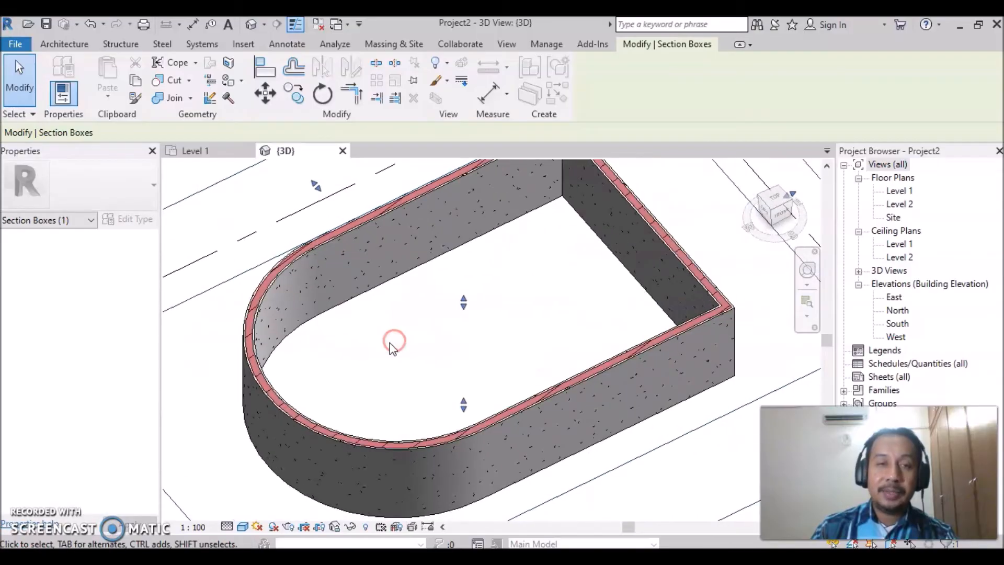
scroll(448, 340, down, 2)
scroll(482, 338, up, 1)
middle_drag(488, 331, 470, 356)
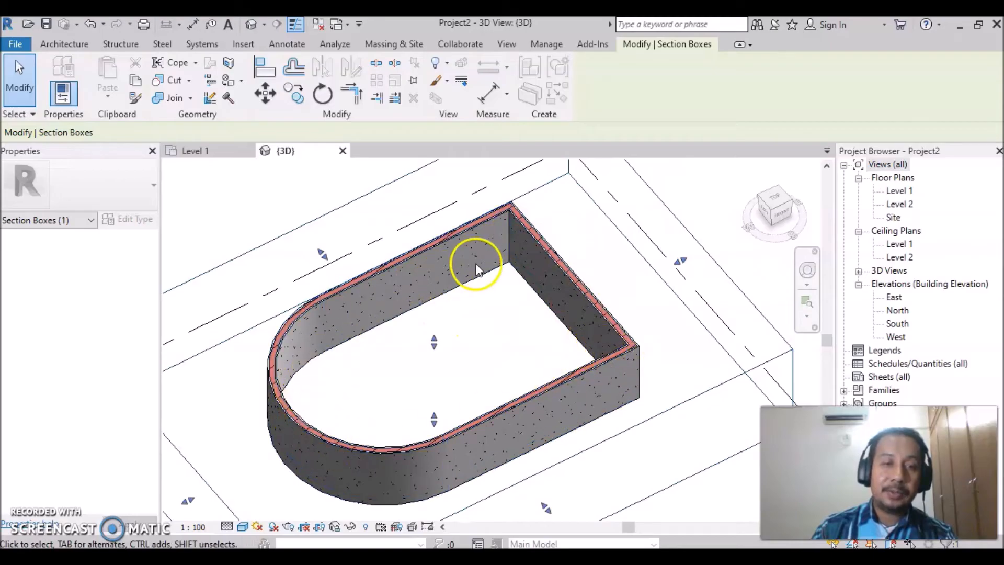
- Review the visual style and detail level options of the 3D view
click(242, 527)
click(275, 472)
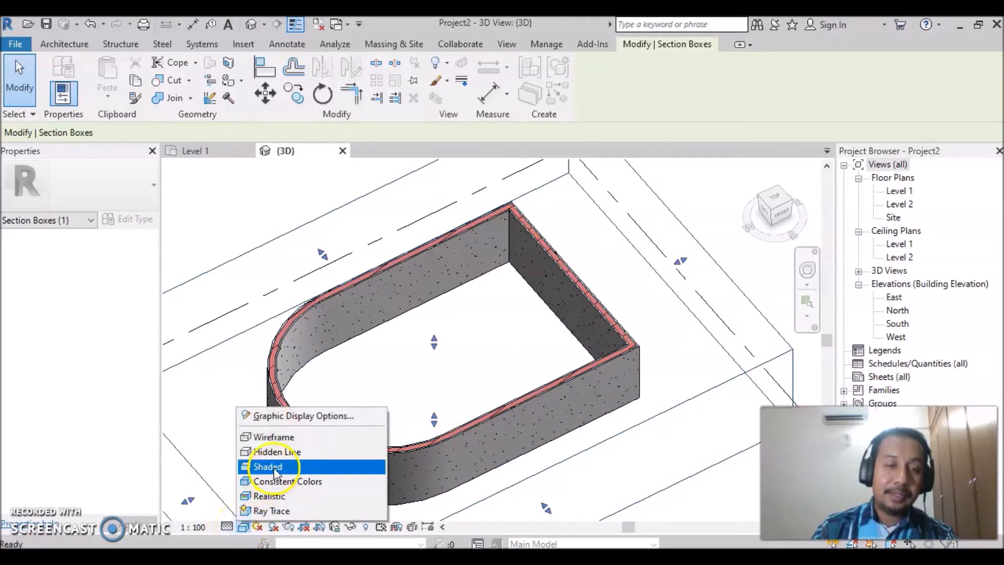
click(226, 527)
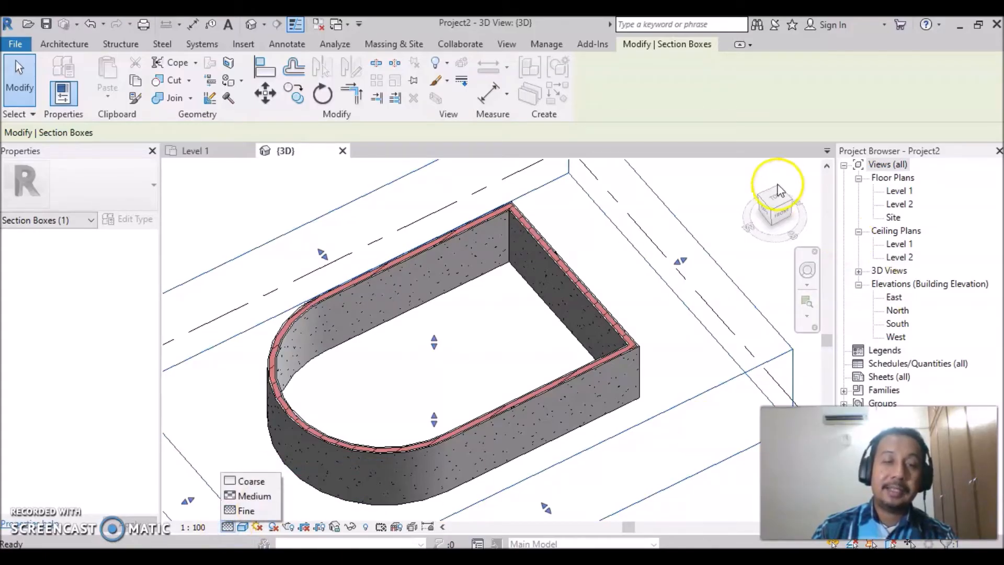
click(454, 369)
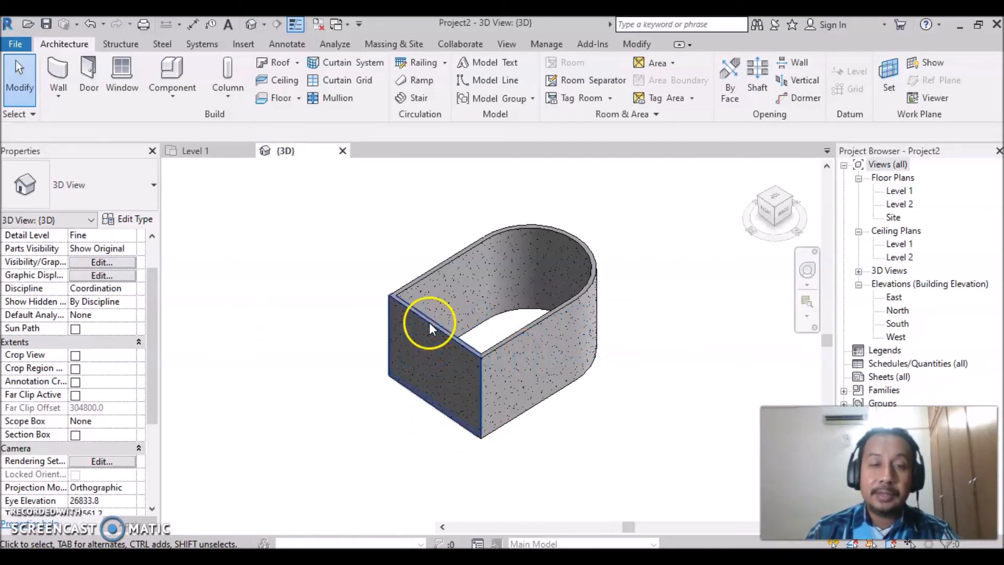
- Change the straight end wall opposite the curved wall to the Curtain Wall 1 type
click(460, 344)
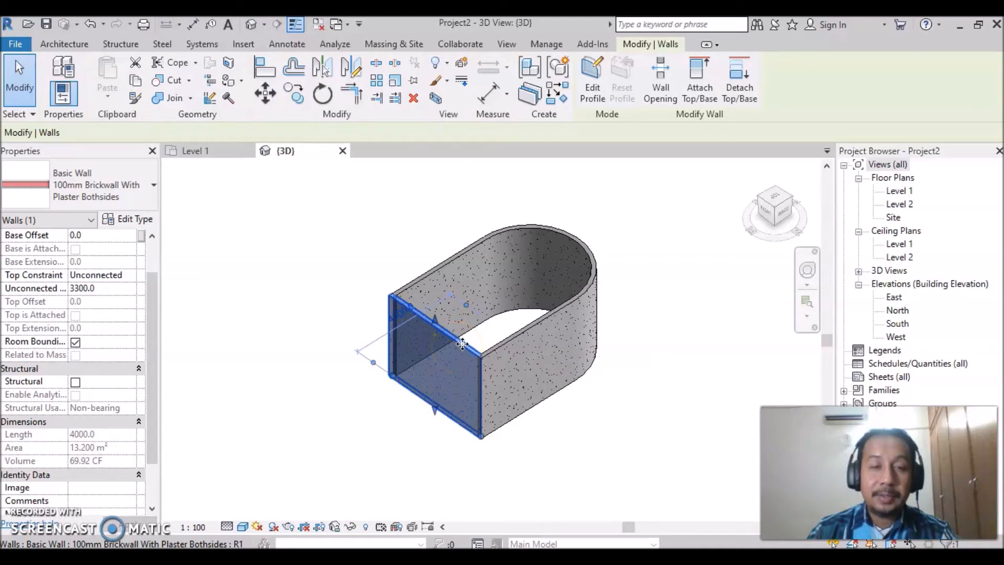
click(402, 449)
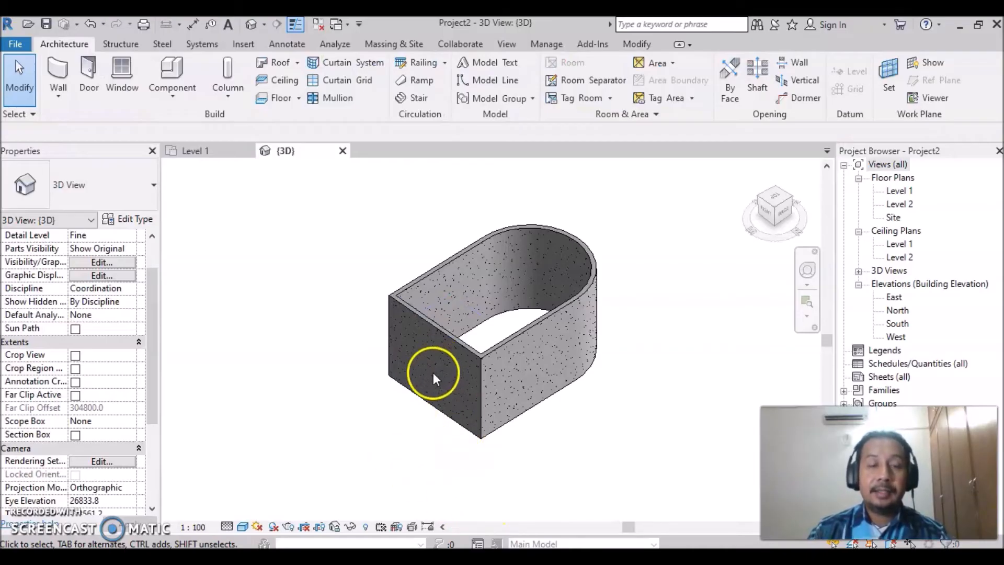
click(450, 340)
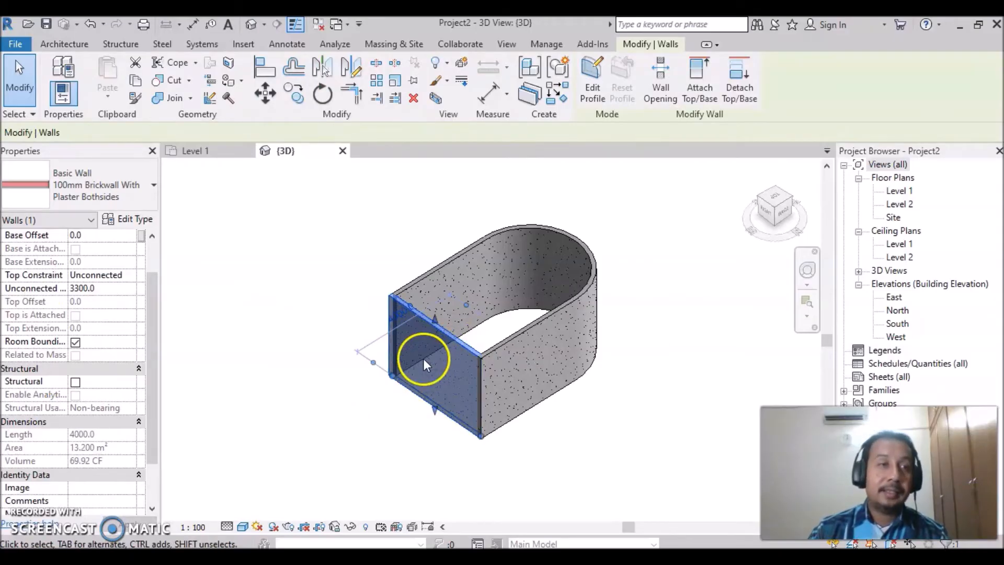
click(155, 188)
drag(201, 262, 186, 408)
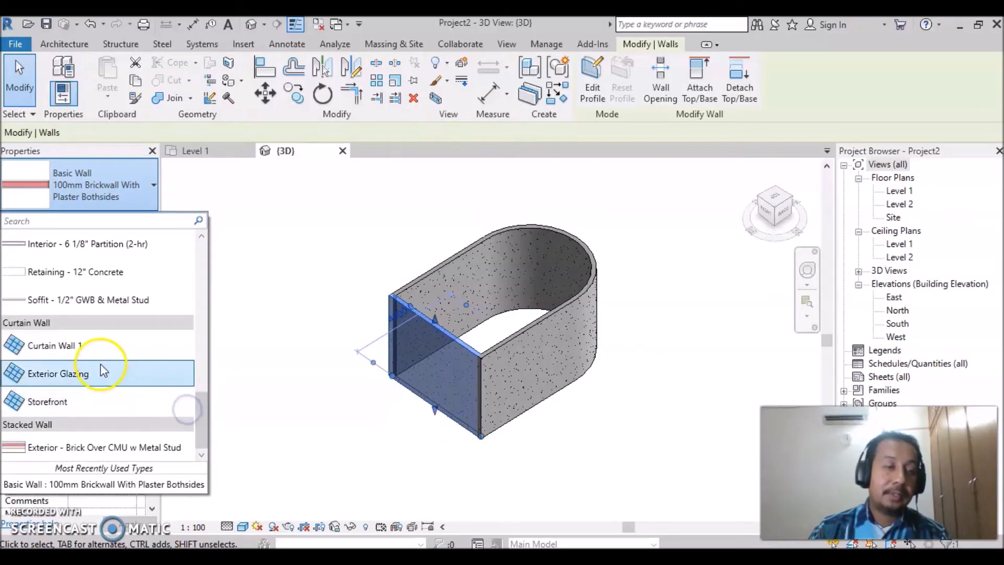
click(58, 346)
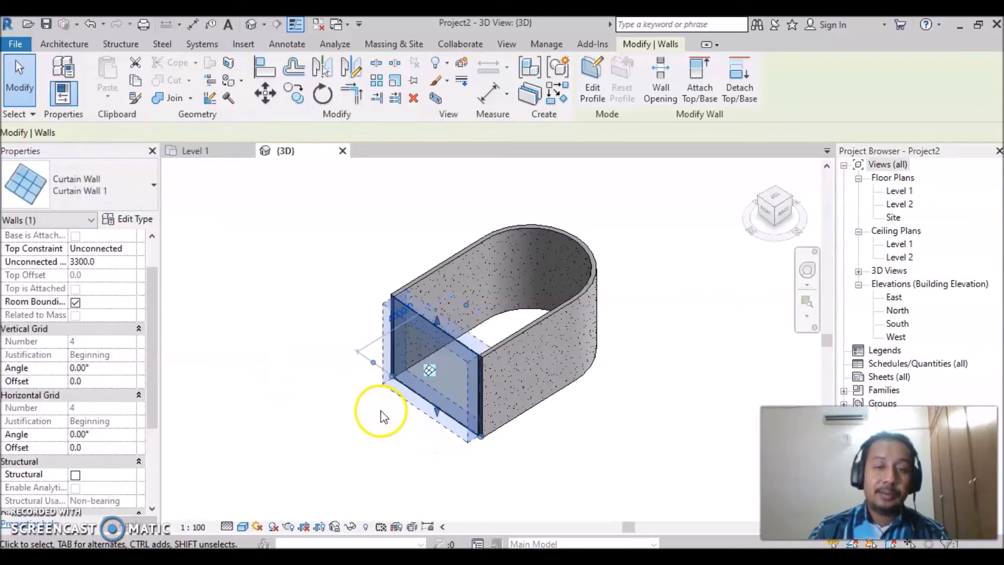
- Add two vertical curtain grid lines across all segments, one 1000 mm from the curtain wall's right end and one midway across the remaining panel
scroll(325, 379, up, 2)
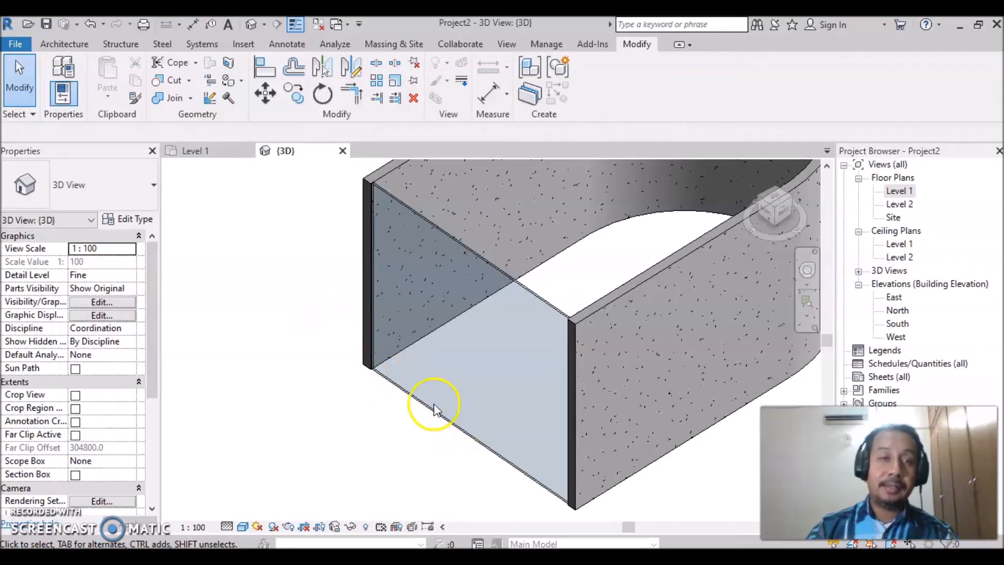
click(52, 47)
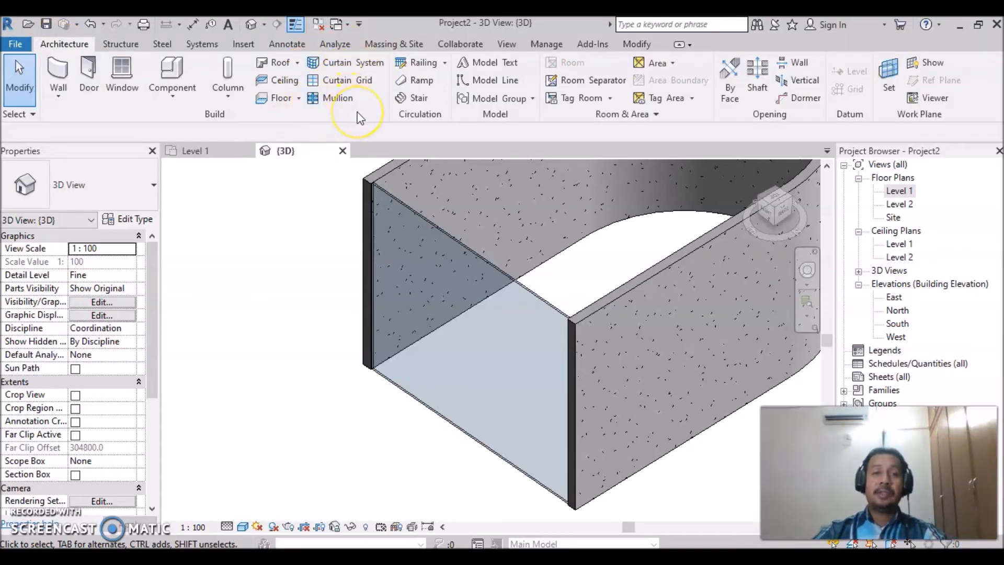
click(339, 82)
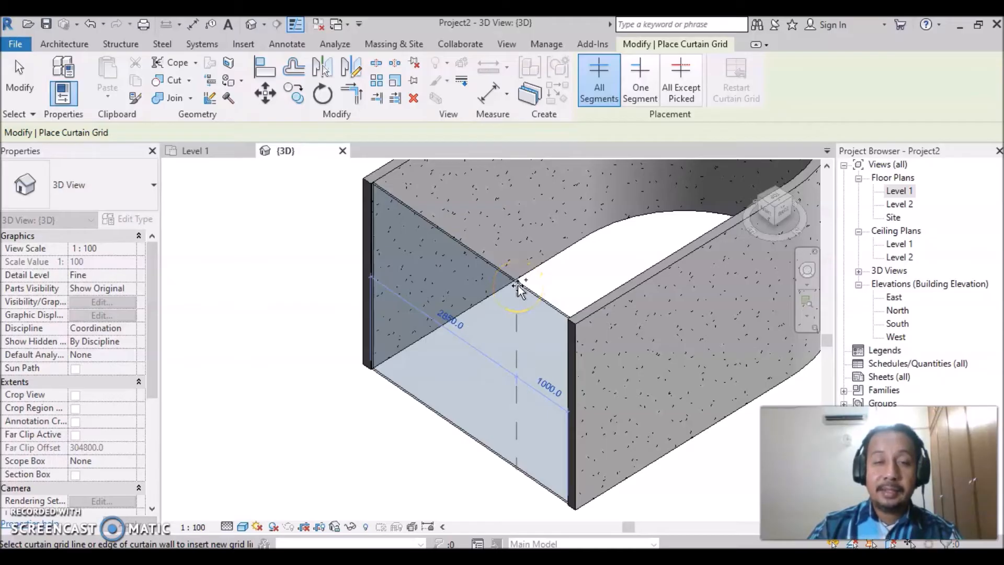
click(517, 285)
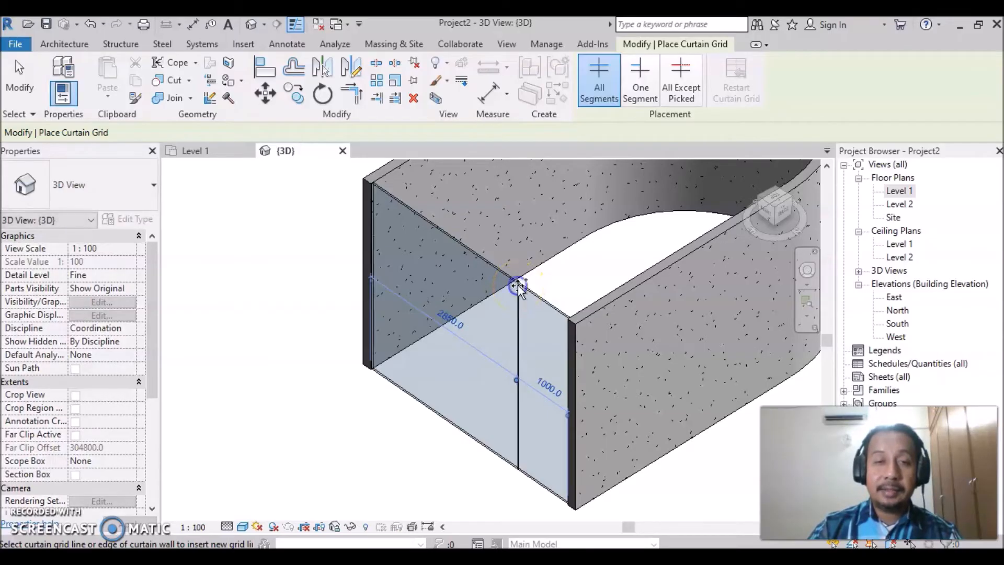
click(437, 228)
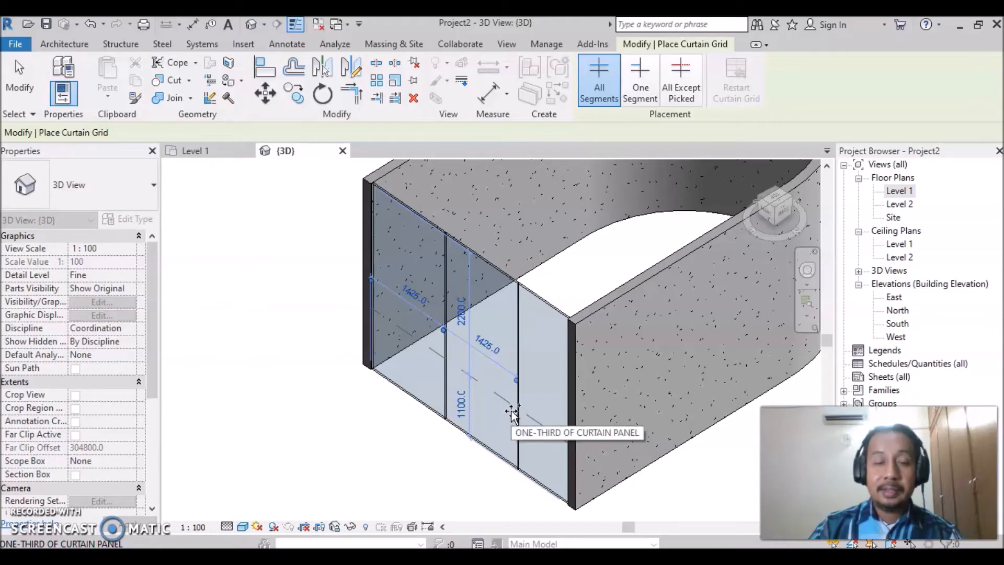
- Add two horizontal curtain grid lines, one 1100 mm above the wall base and one 900 mm below its top, then end the command
click(512, 413)
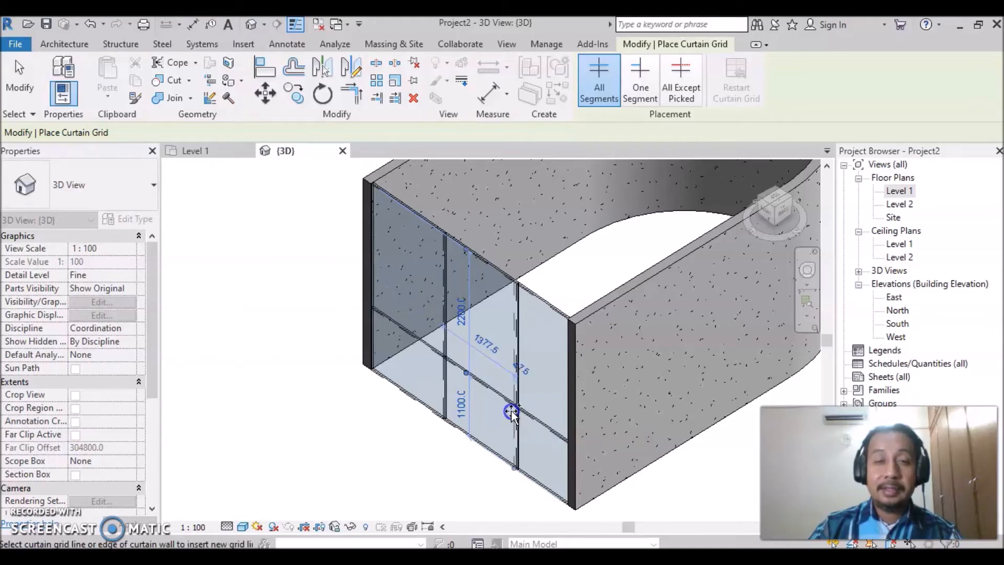
click(515, 337)
click(482, 363)
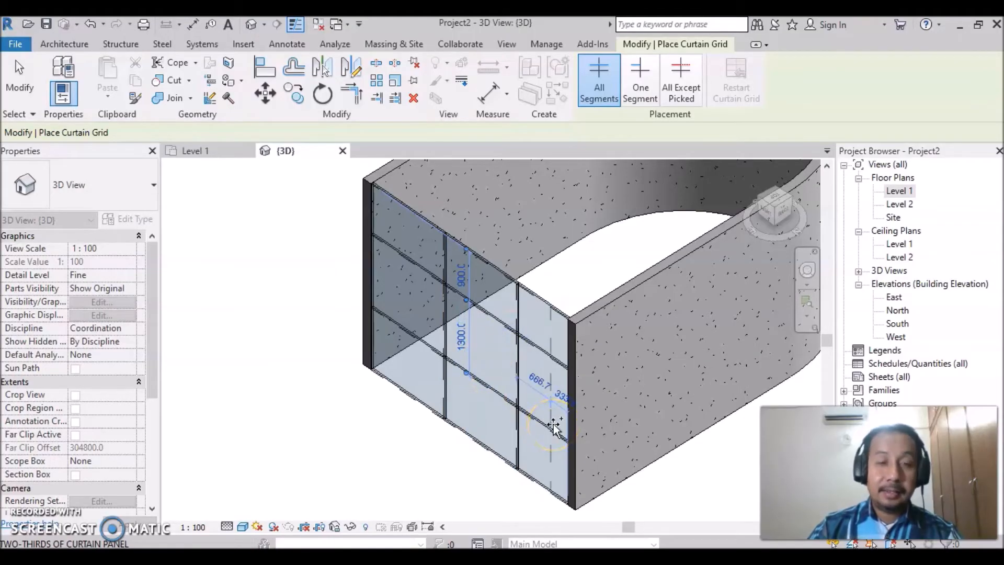
click(520, 495)
key(Escape)
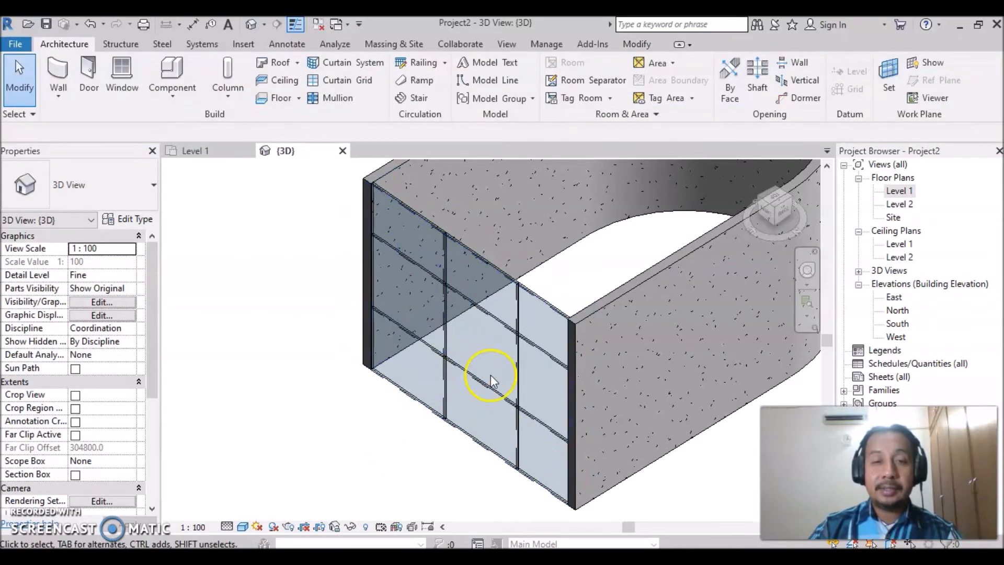
- Set the right-hand vertical grid line's distance from the curtain wall's right end to 1200 mm
click(514, 373)
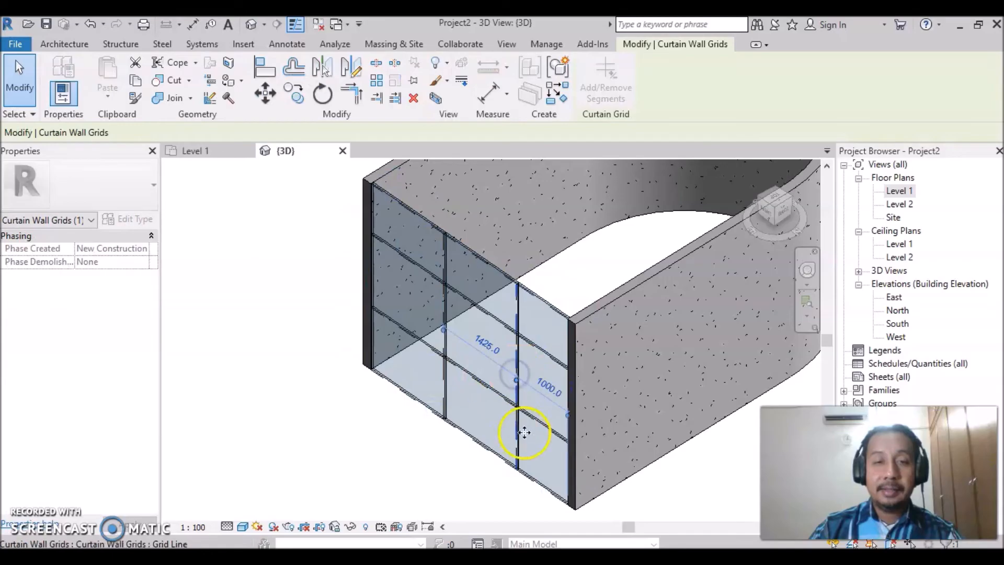
click(545, 385)
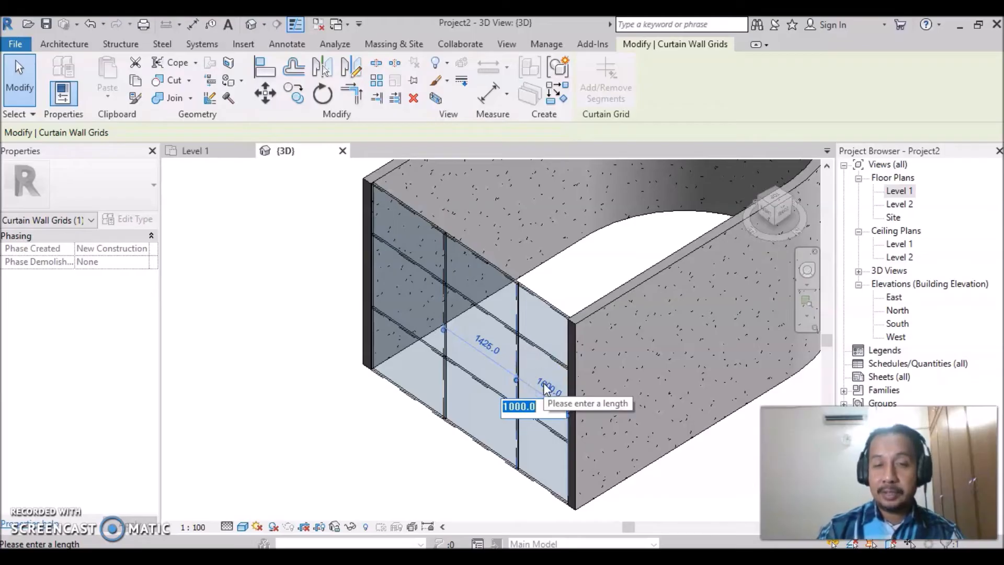
text(1)
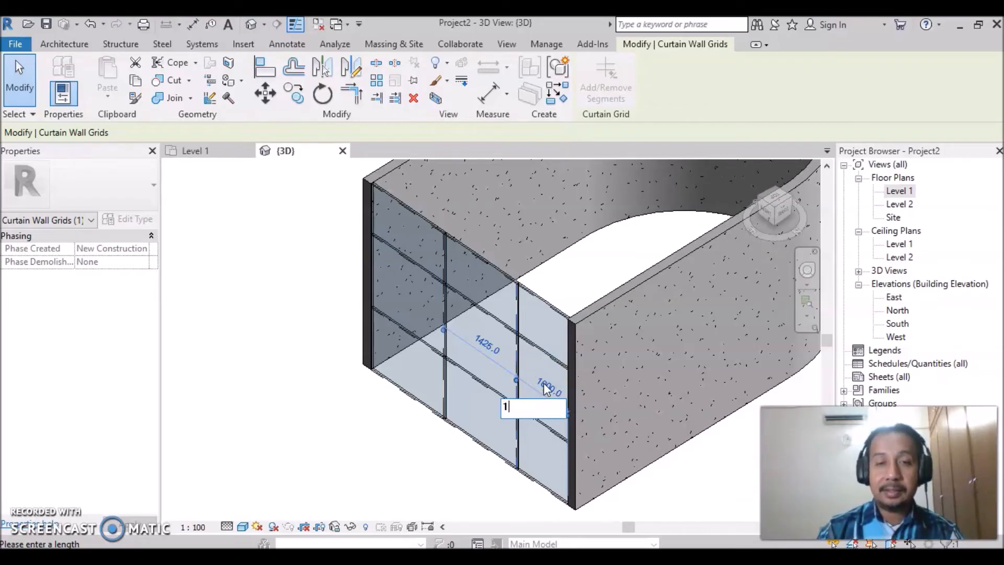
text(200)
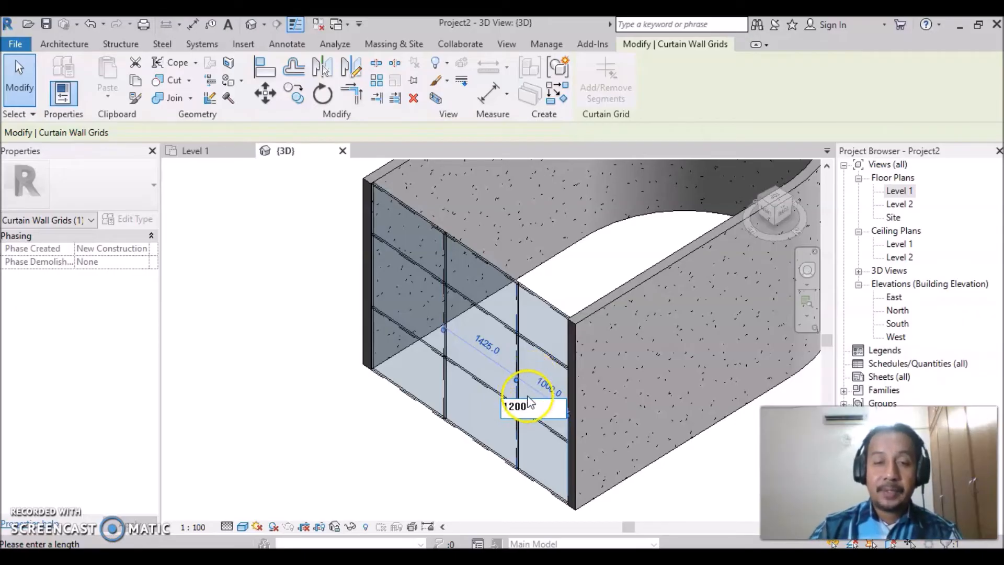
key(Return)
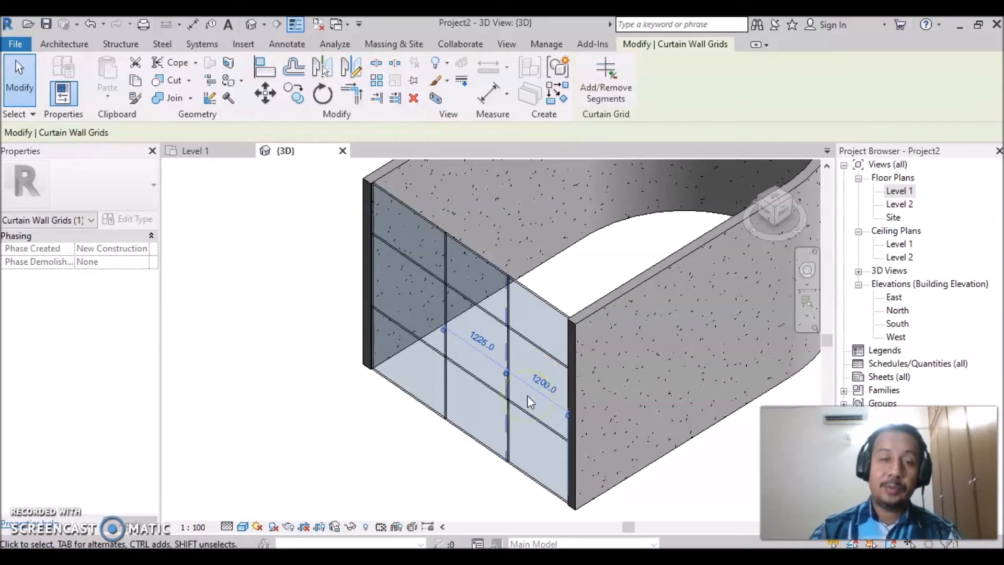
- Set the left-hand vertical grid line's distance from the curtain wall's left end to 1200 mm
click(444, 302)
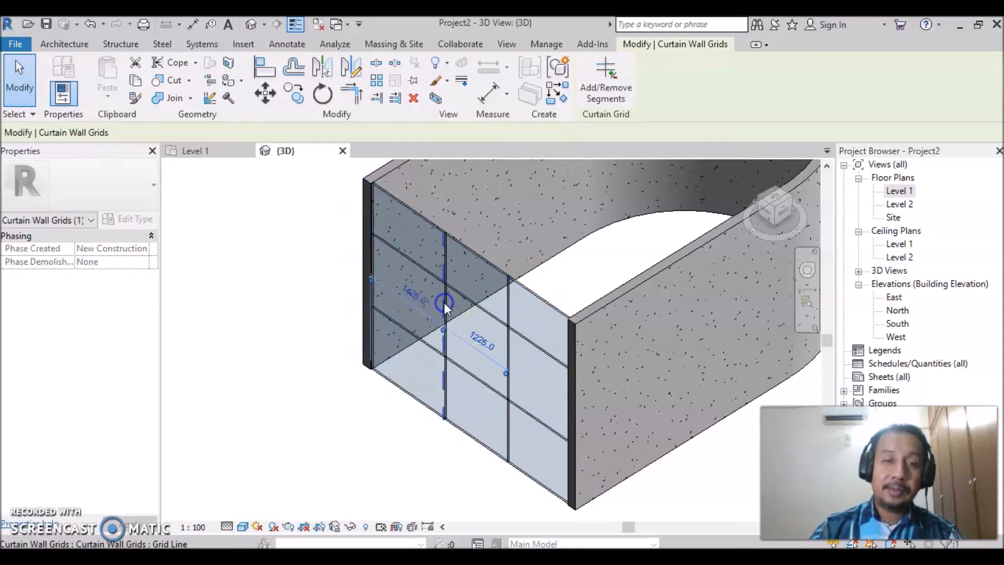
click(414, 297)
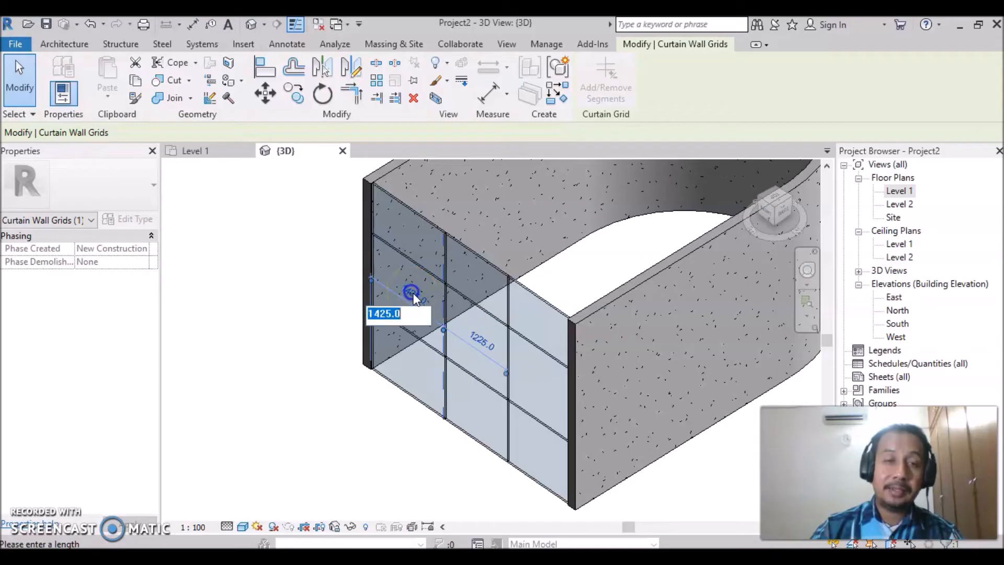
text(1200)
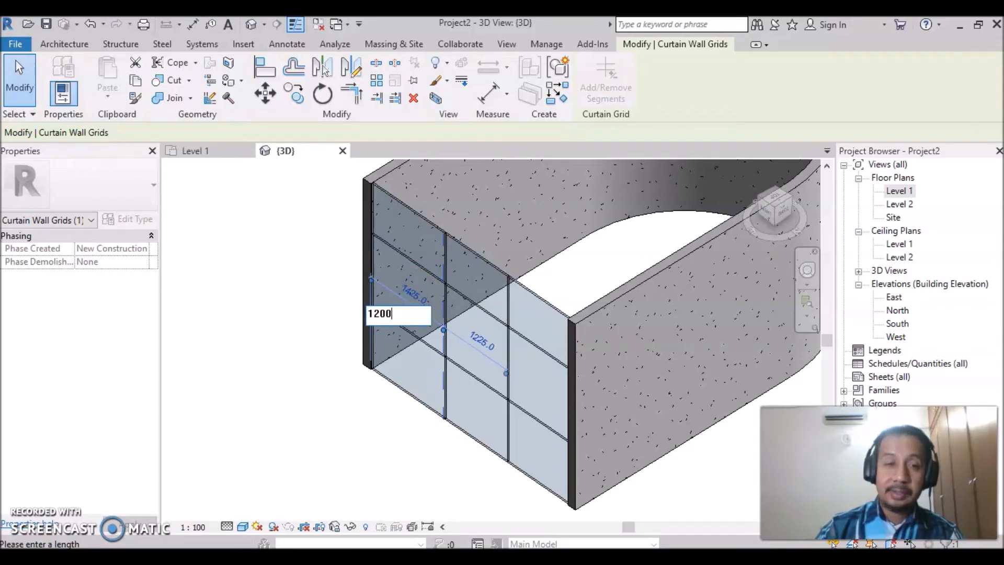
key(Return)
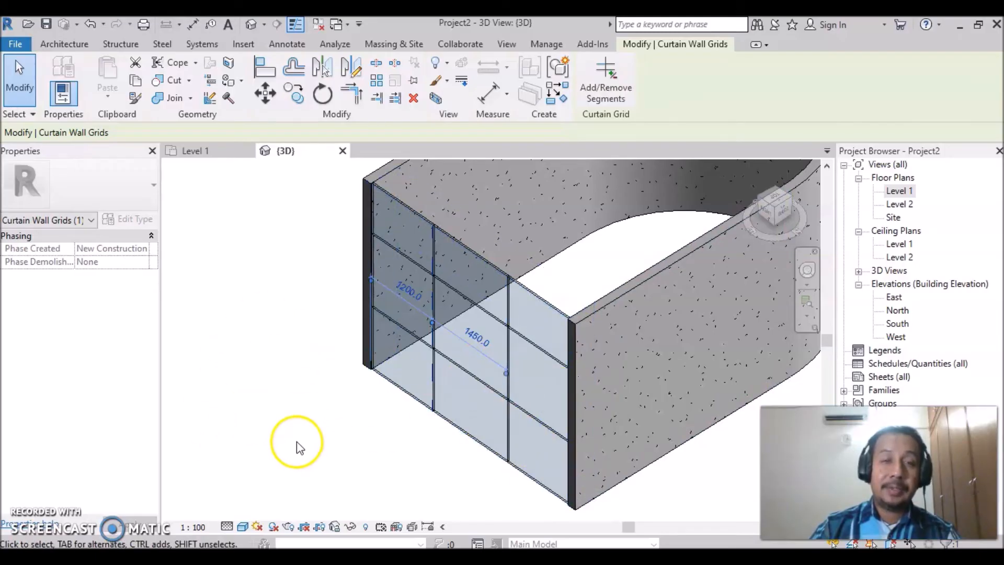
- Set the upper horizontal grid line's distance from the top of the curtain wall to 1200 mm
click(522, 342)
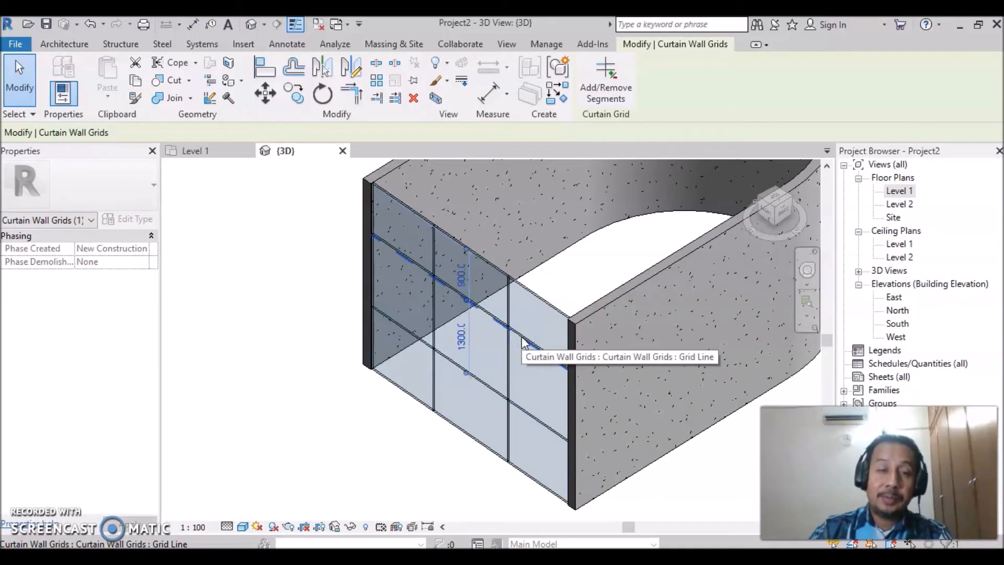
click(460, 279)
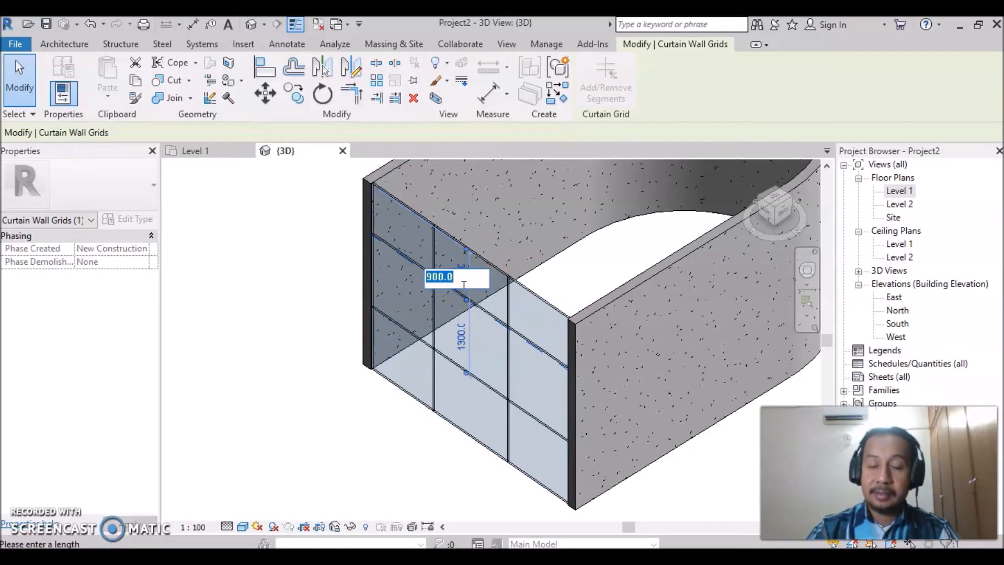
text(1200)
key(Return)
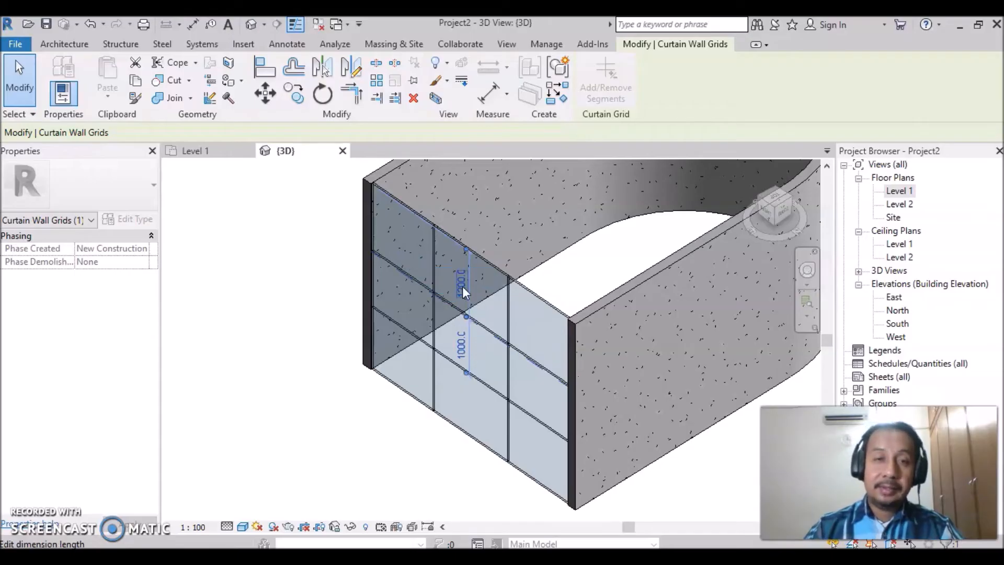
- Set the lower horizontal grid line's distance from the base of the curtain wall to 900 mm and clear the selection
click(483, 384)
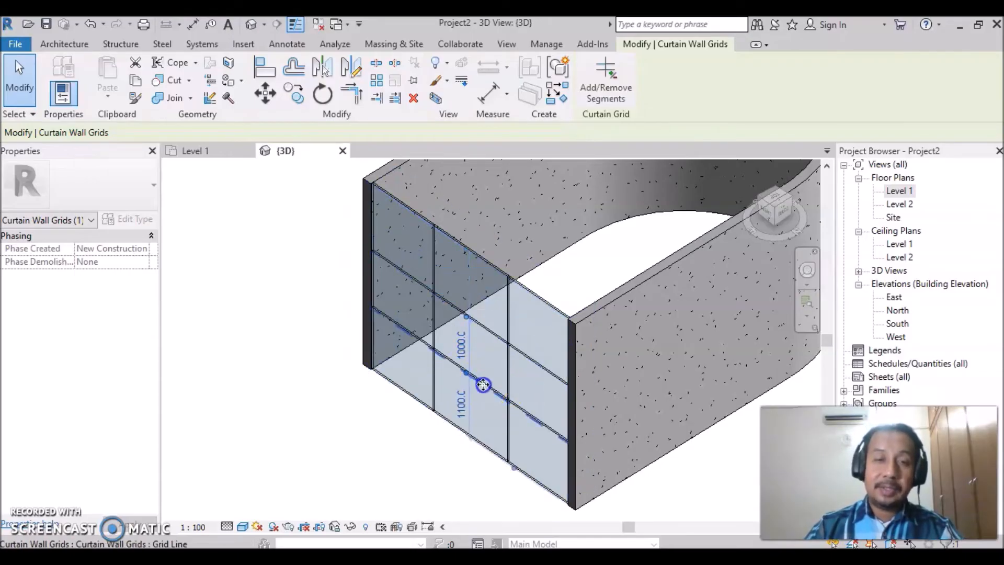
click(471, 404)
click(462, 347)
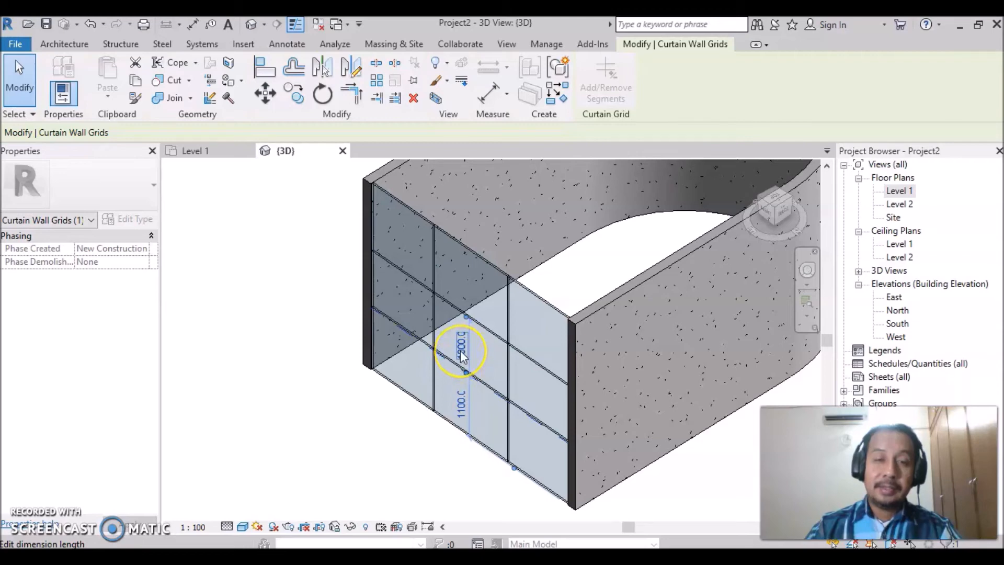
click(459, 406)
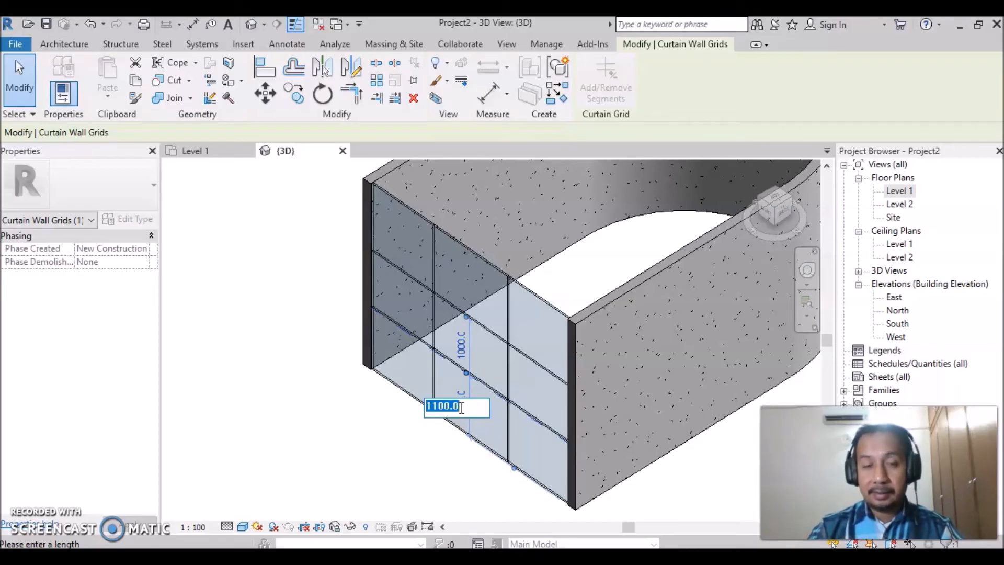
text(900)
key(Return)
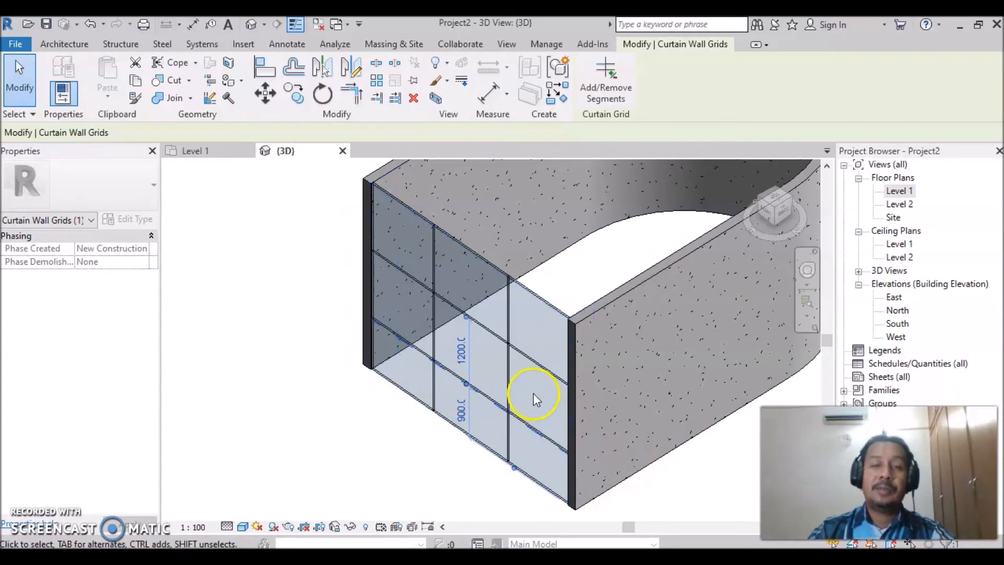
click(634, 491)
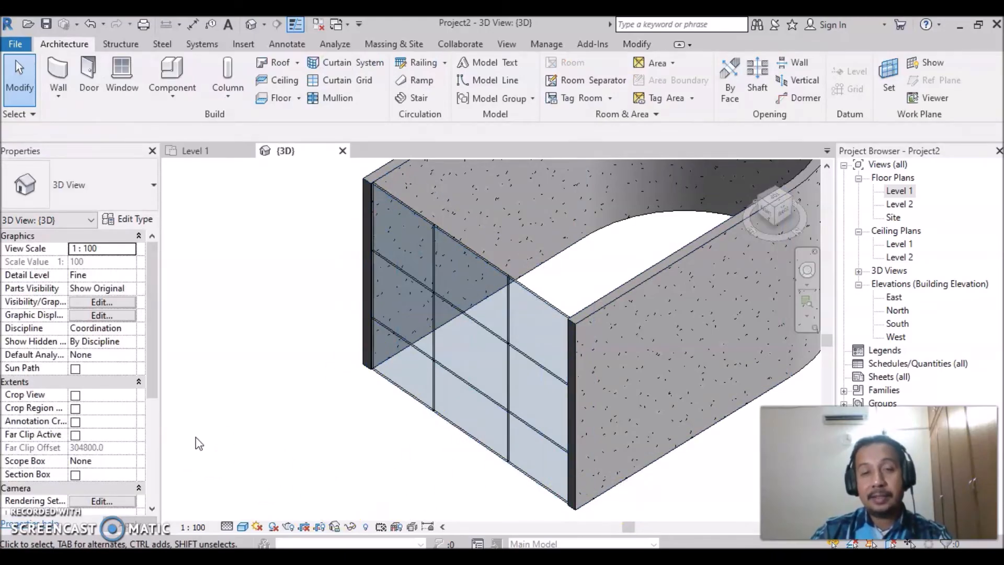
click(214, 436)
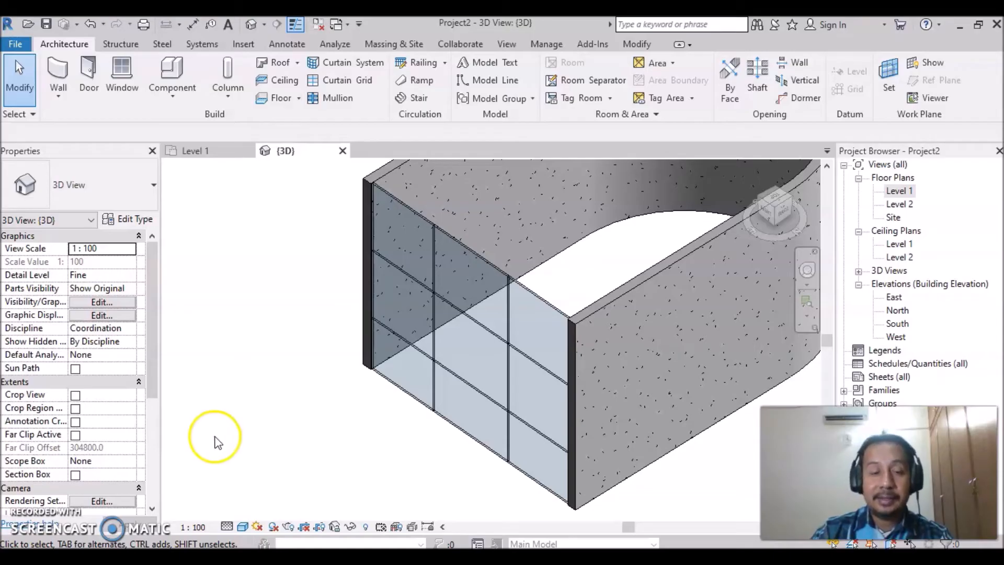
click(610, 443)
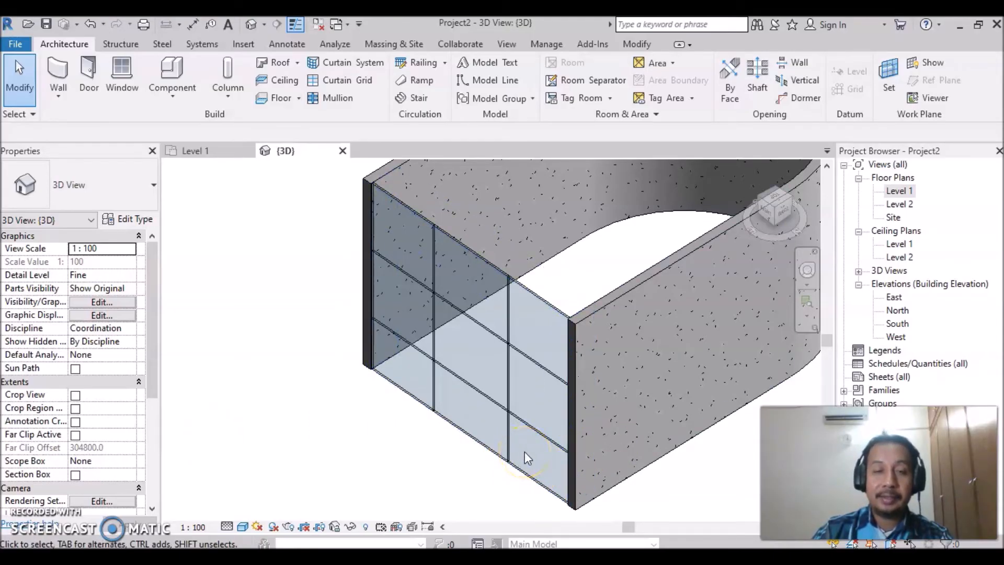
click(399, 435)
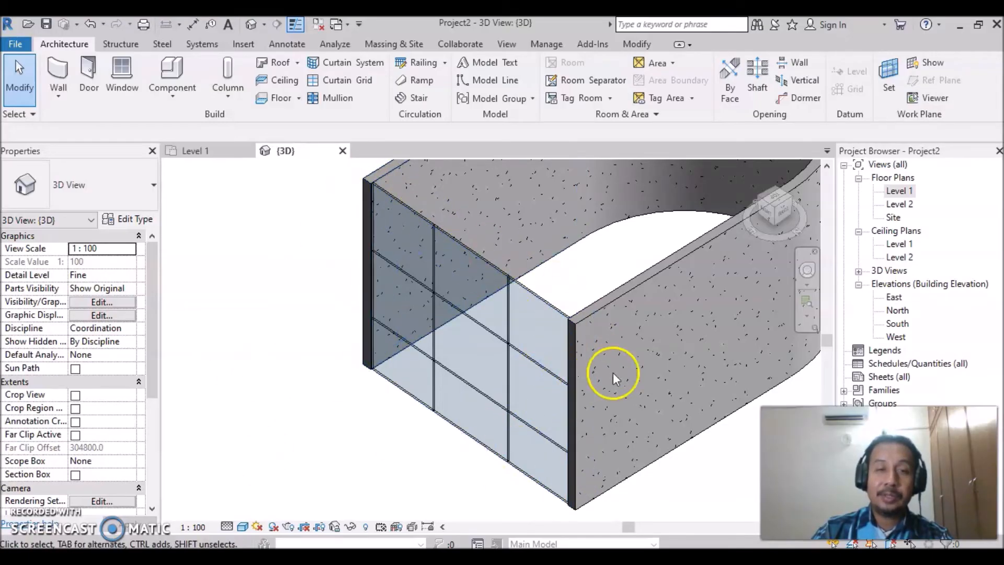
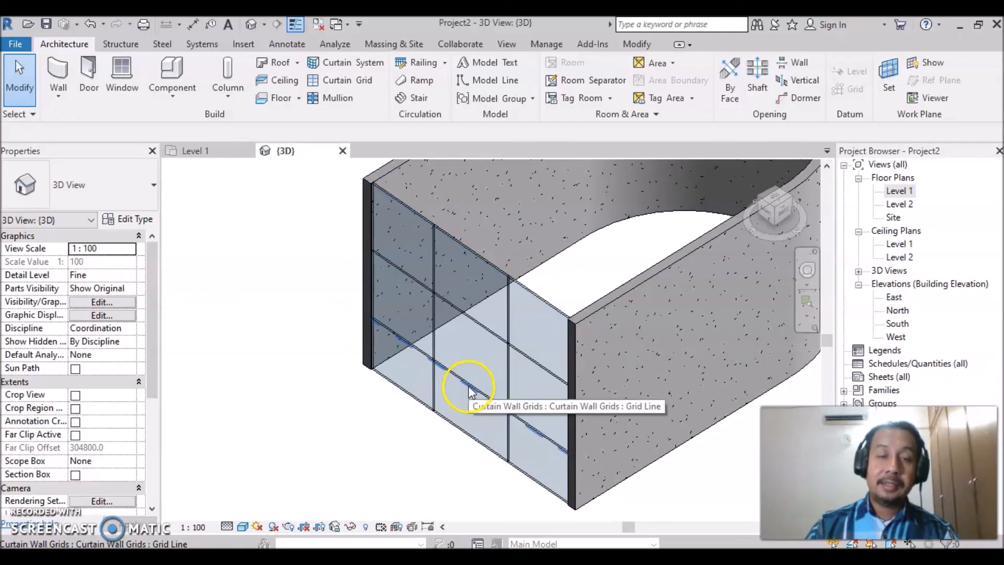
- Remove the middle segment of the curtain wall's lower horizontal grid line with Add/Remove Segments and clear the selection
click(468, 388)
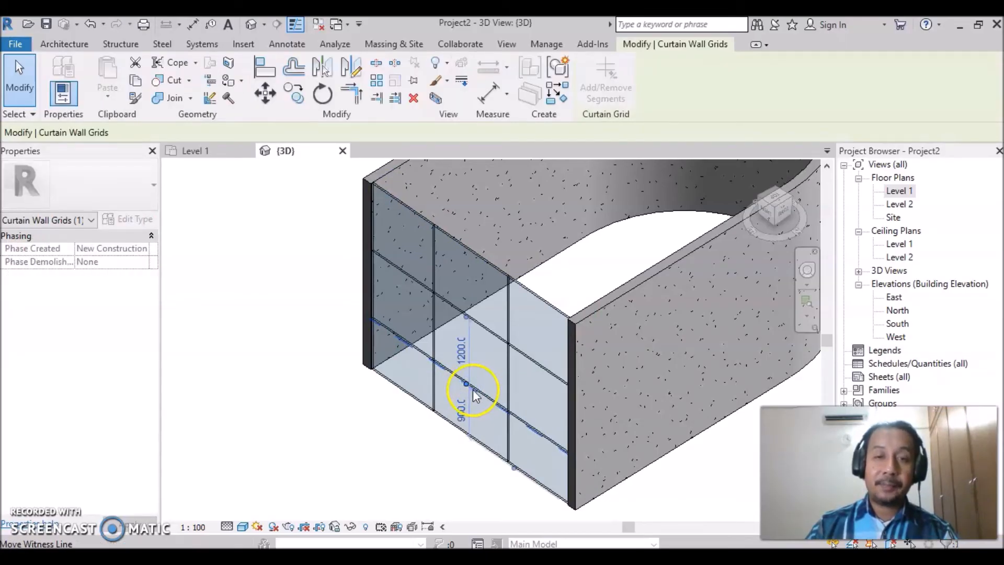
click(471, 388)
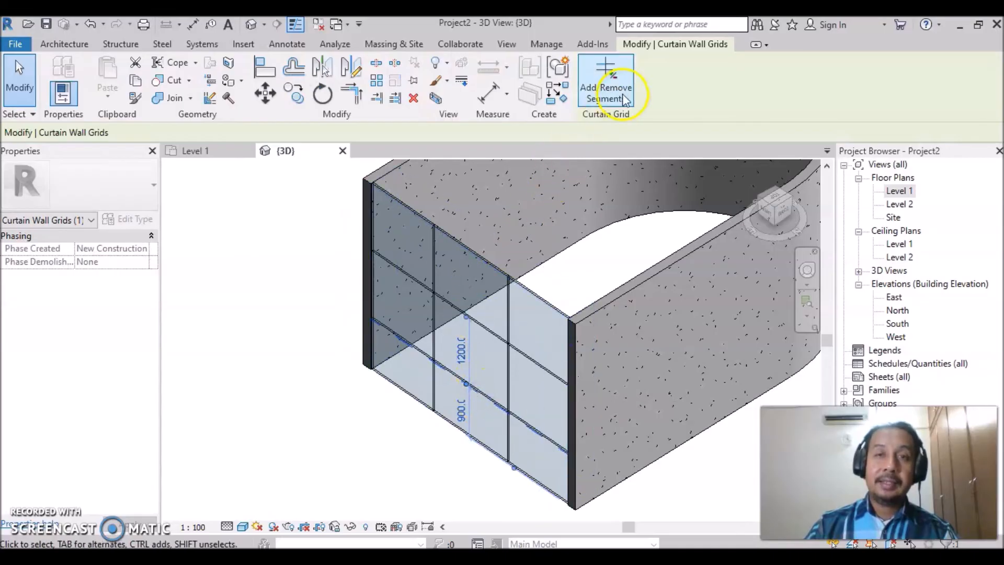
click(596, 97)
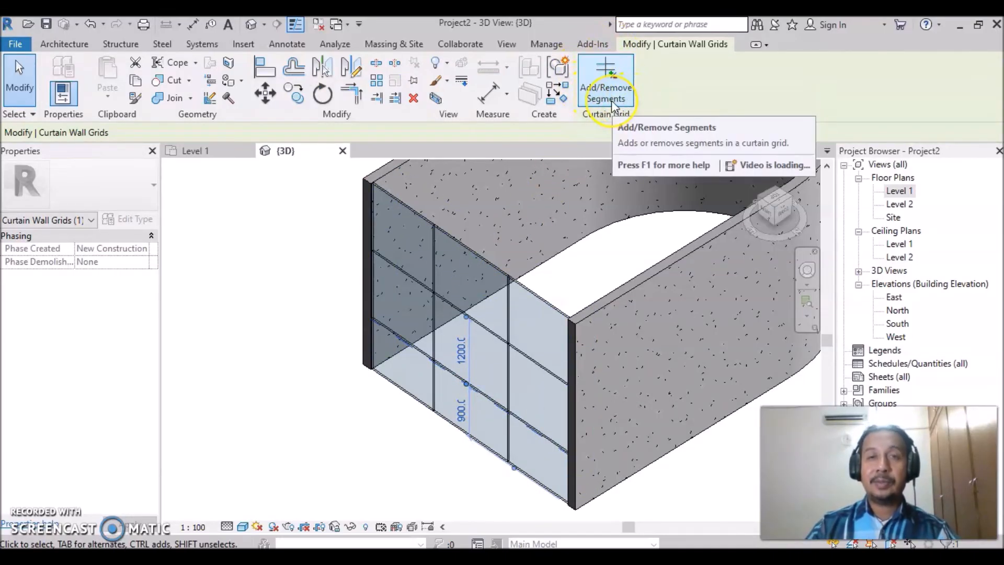
click(607, 93)
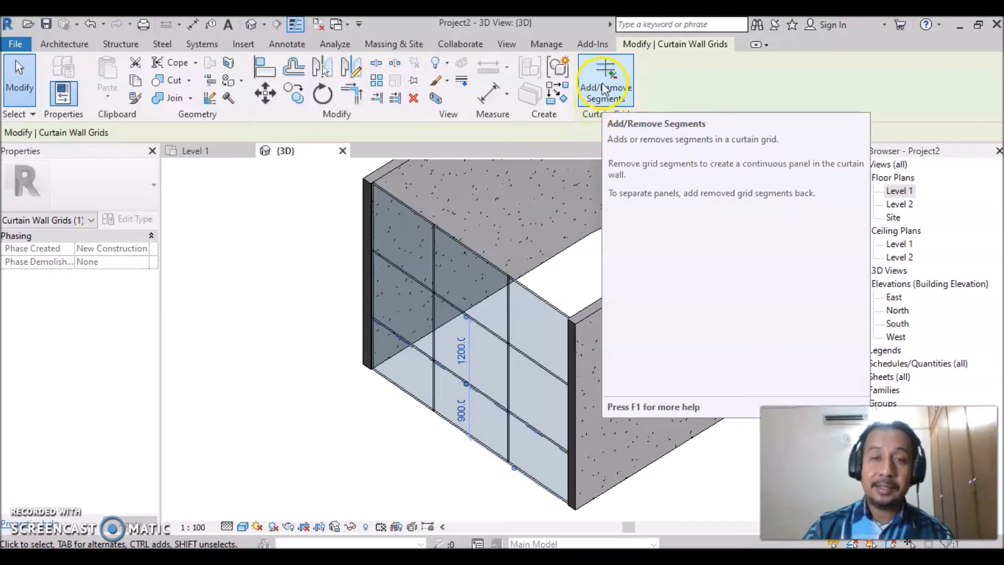
click(598, 72)
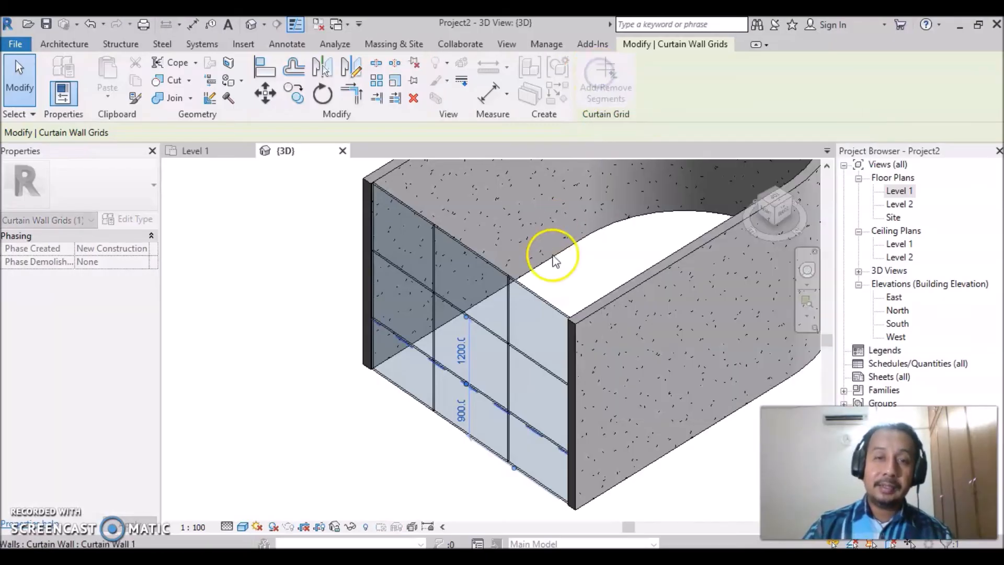
click(481, 391)
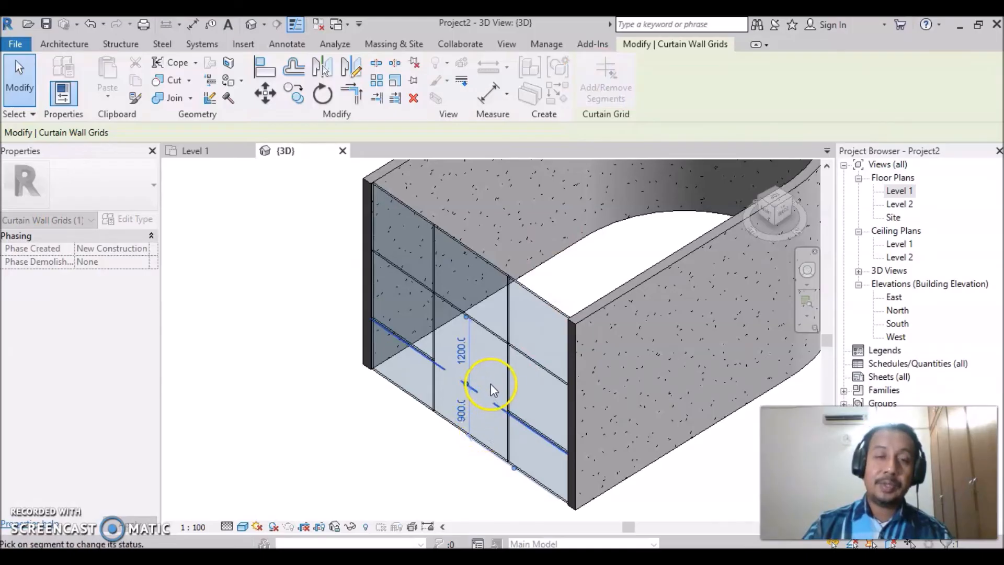
click(244, 426)
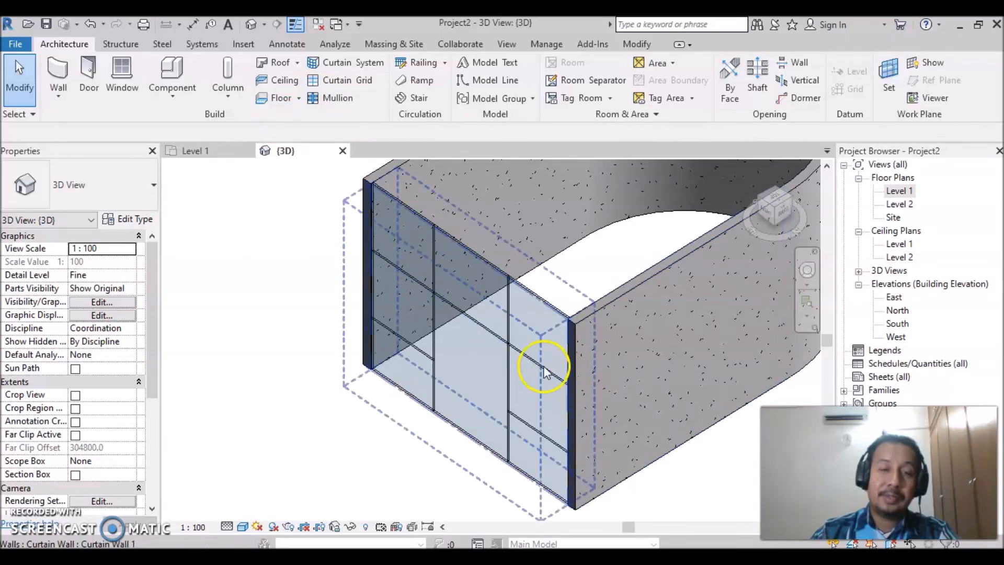
- Place 2.5" x 5" rectangular mullions on the upper horizontal, both vertical and the two remaining lower horizontal interior grid lines
click(336, 99)
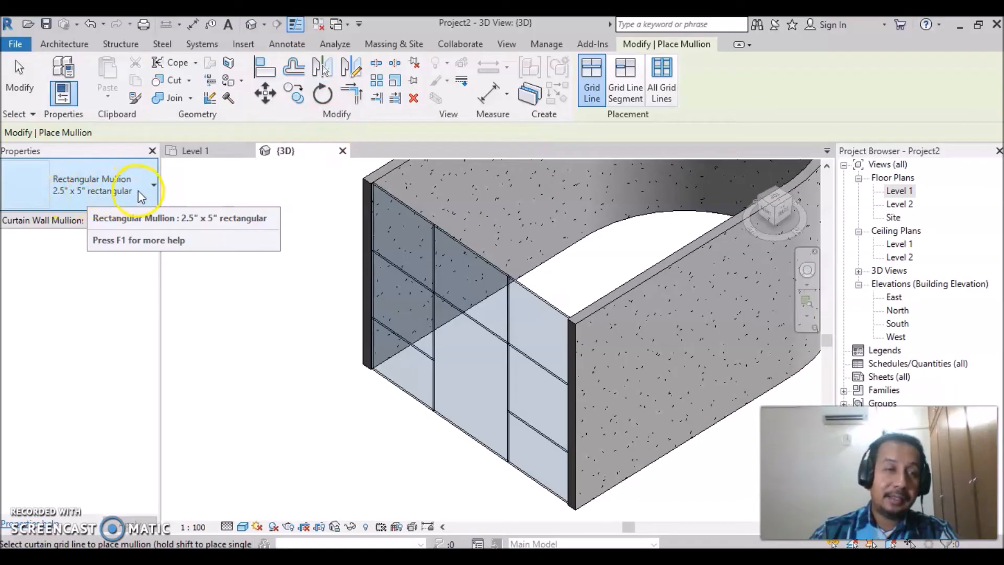
click(153, 184)
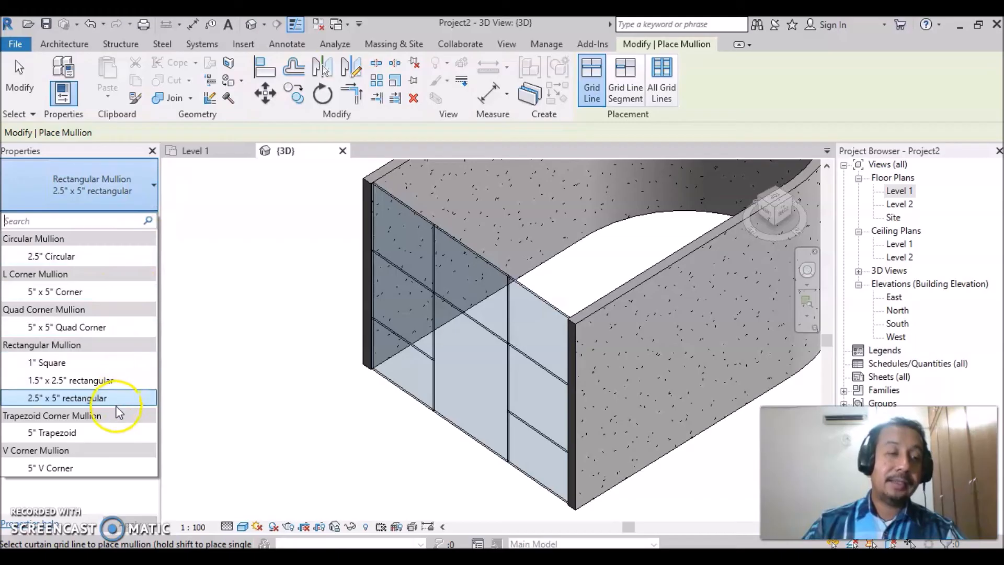
click(69, 398)
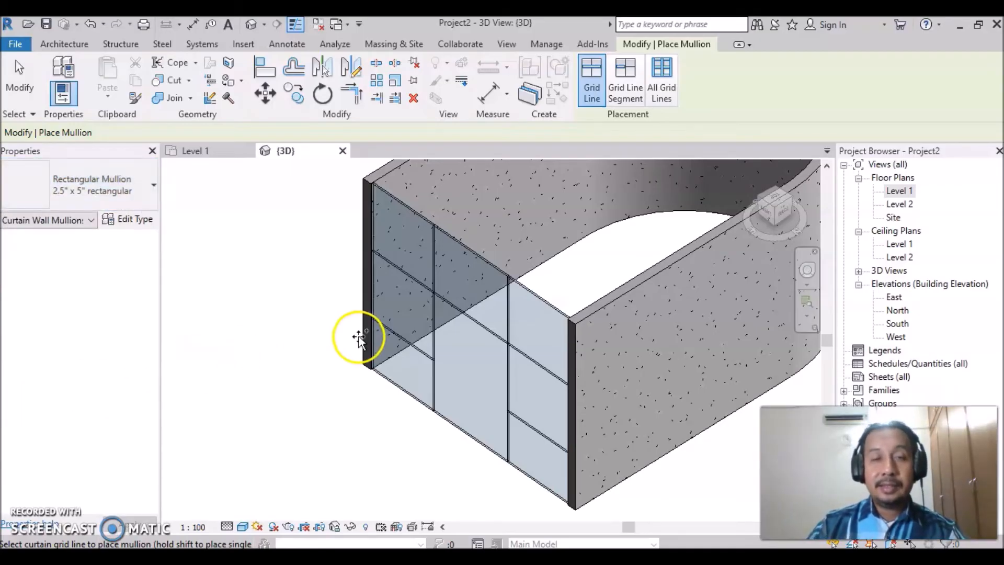
click(404, 274)
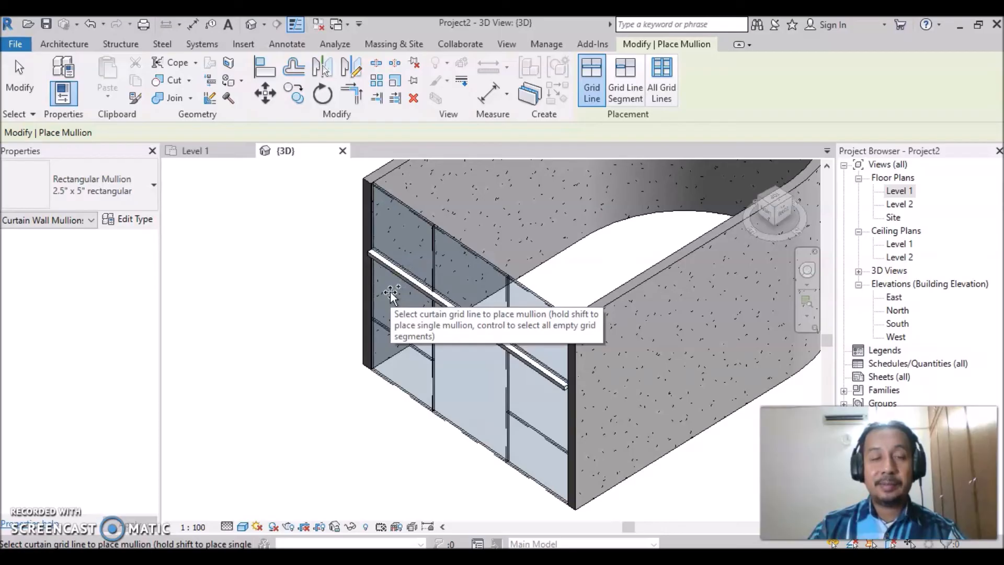
click(430, 260)
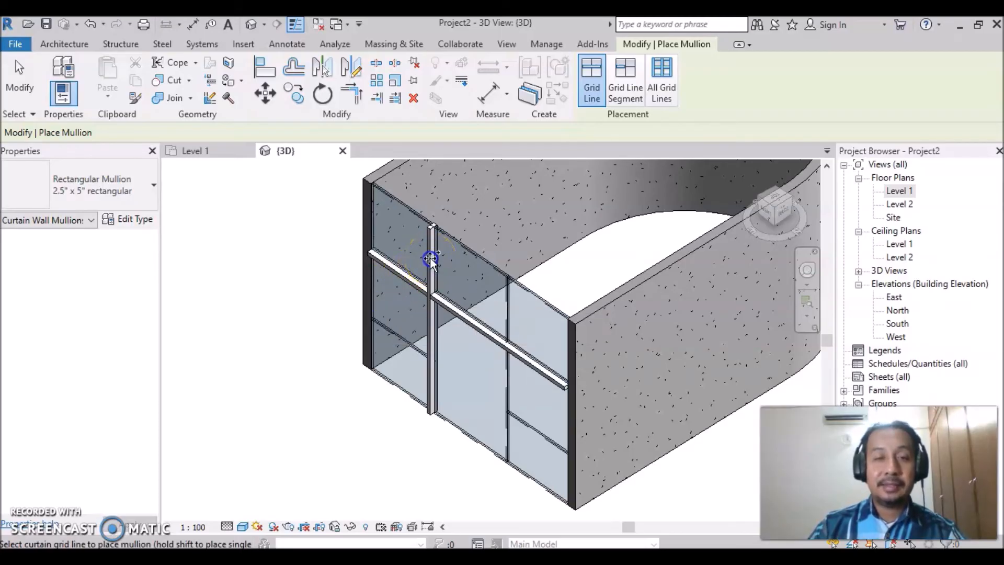
click(510, 297)
click(551, 449)
click(414, 353)
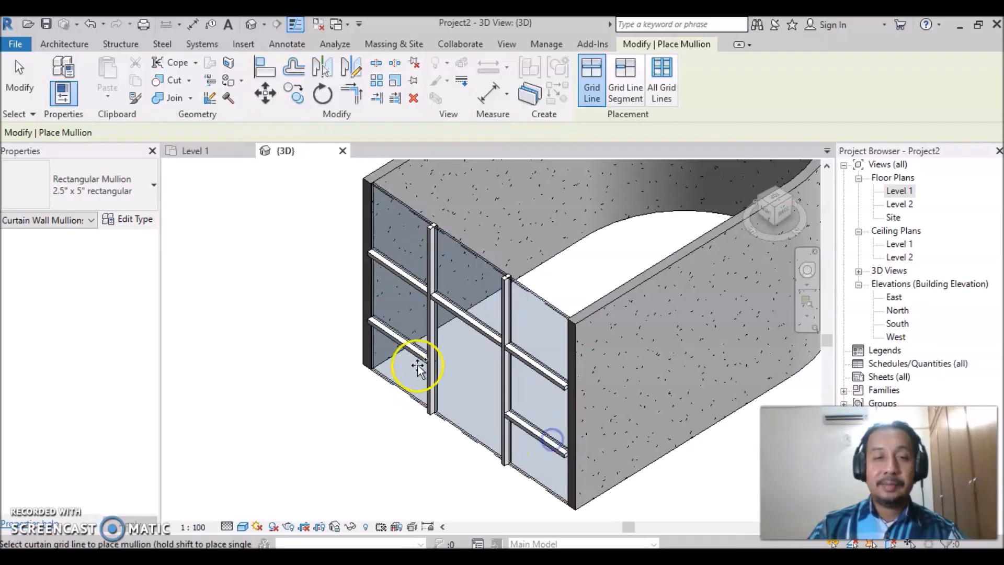
- Add the same rectangular mullions along both vertical side edges and the top edge of the curtain wall, and end mullion placement
click(370, 273)
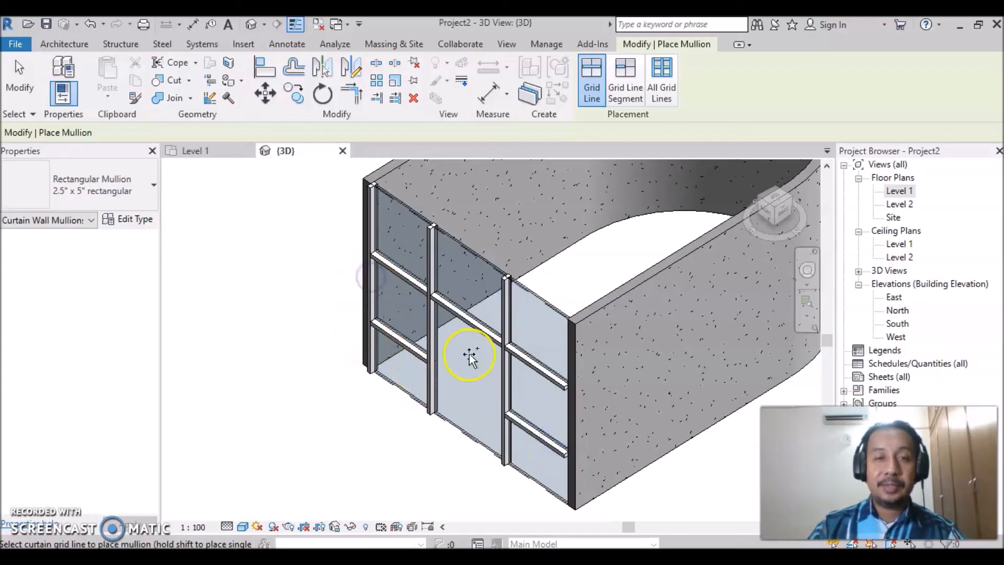
click(485, 451)
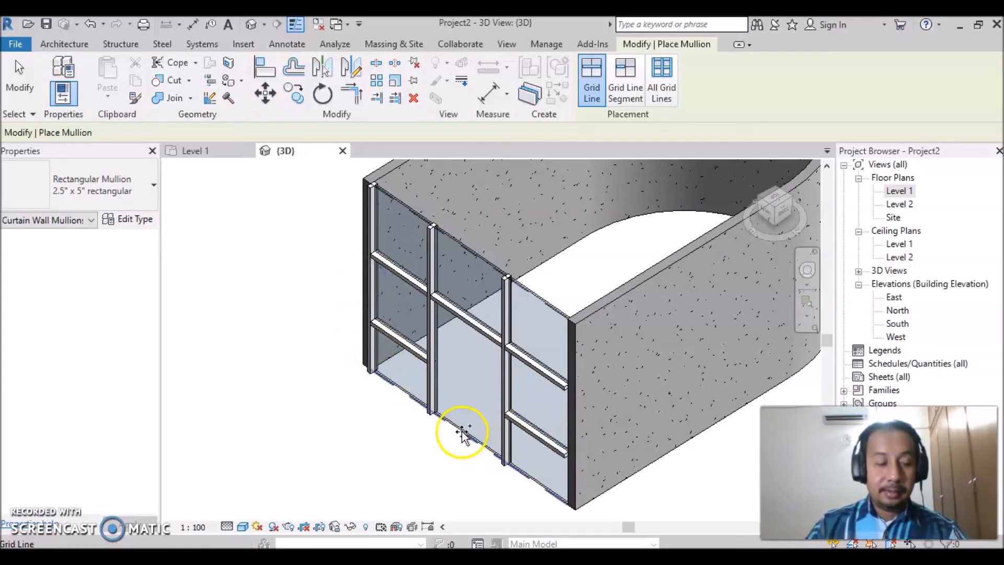
click(462, 246)
shift+middle_drag(448, 351, 549, 353)
click(611, 343)
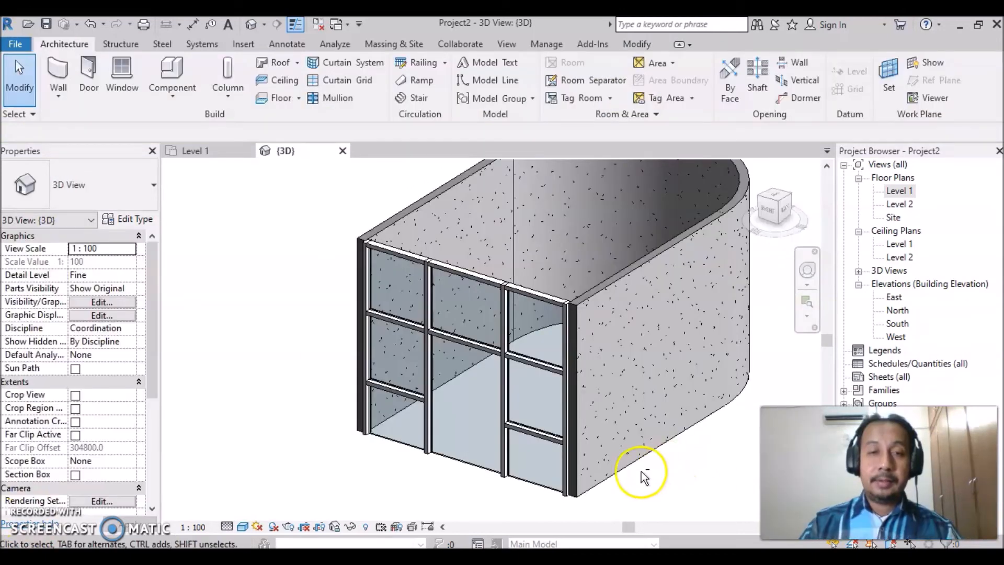
shift+middle_drag(611, 404, 576, 412)
shift+middle_drag(473, 406, 678, 478)
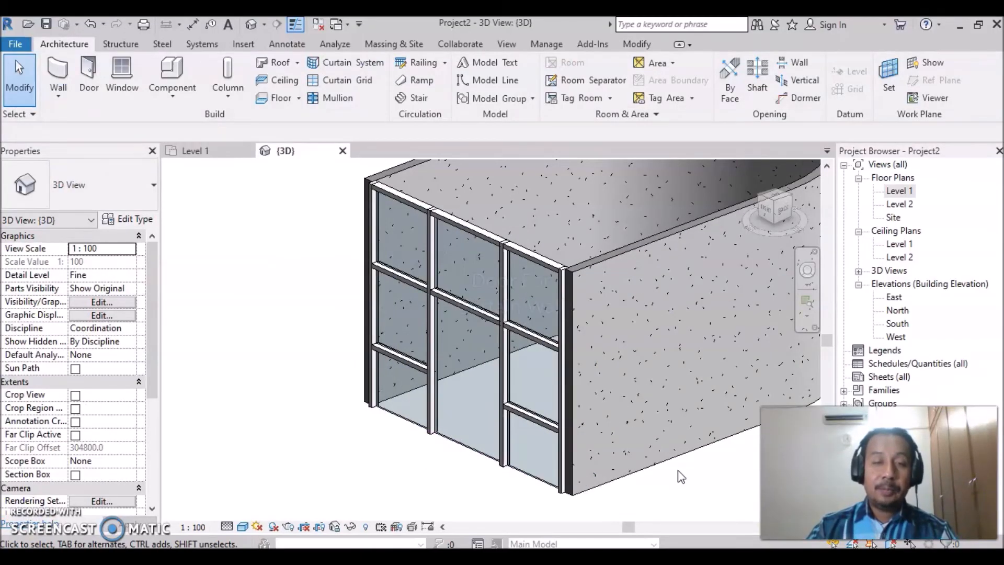
click(454, 334)
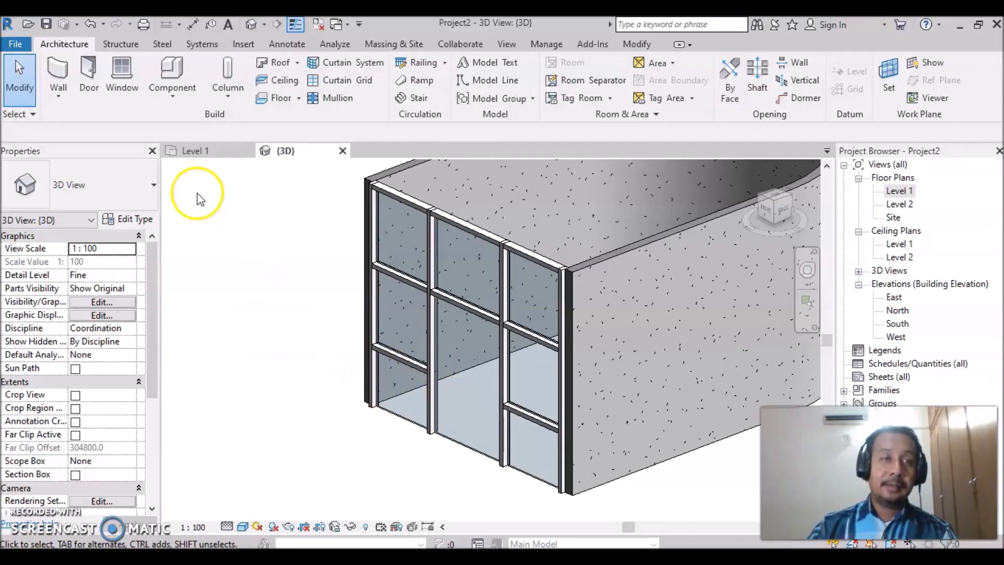
- Load the M_Door-Curtain-Wall-Double-Glass family from the Doors folder of the US Metric library
click(243, 46)
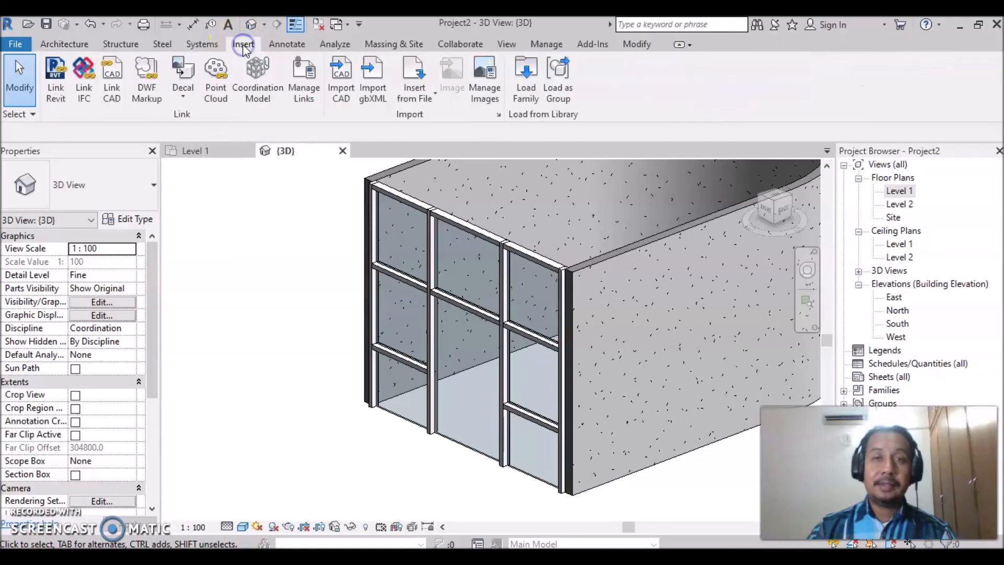
click(527, 89)
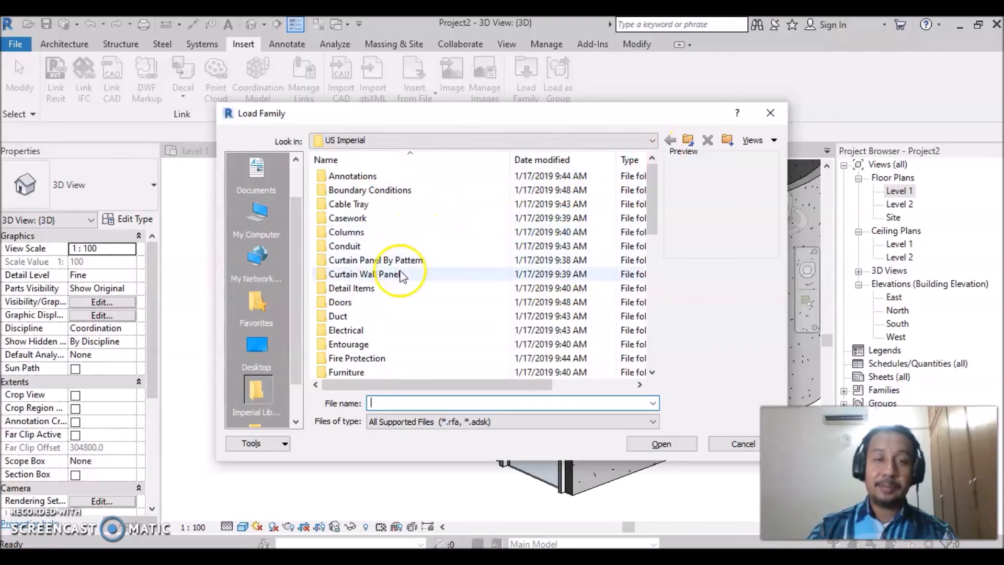
click(688, 140)
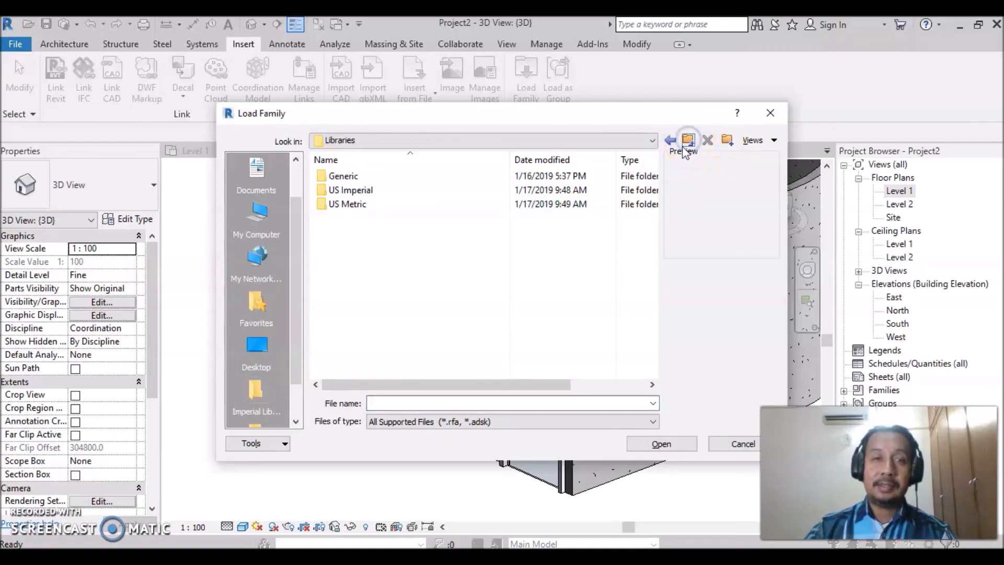
double_click(349, 205)
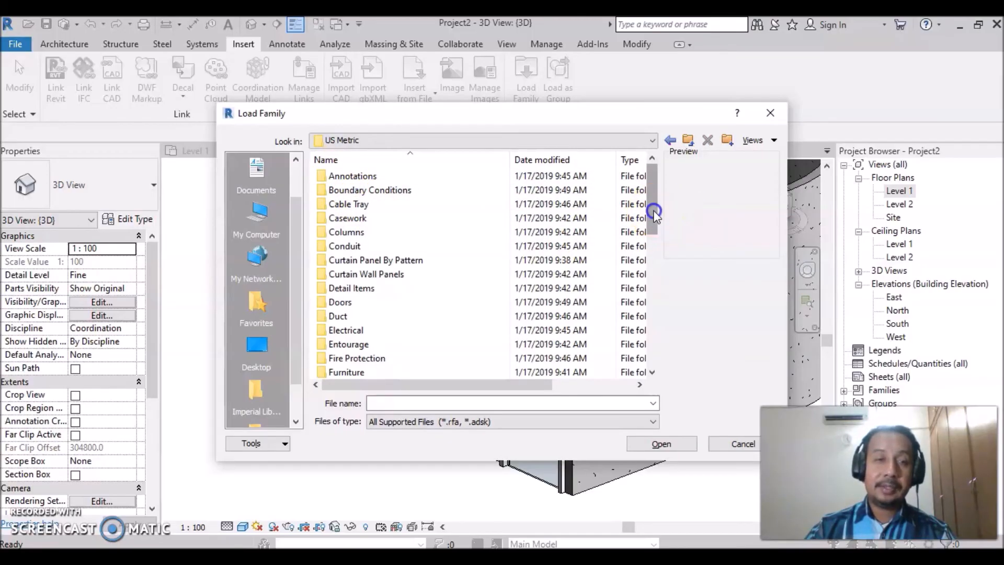
drag(652, 213, 651, 222)
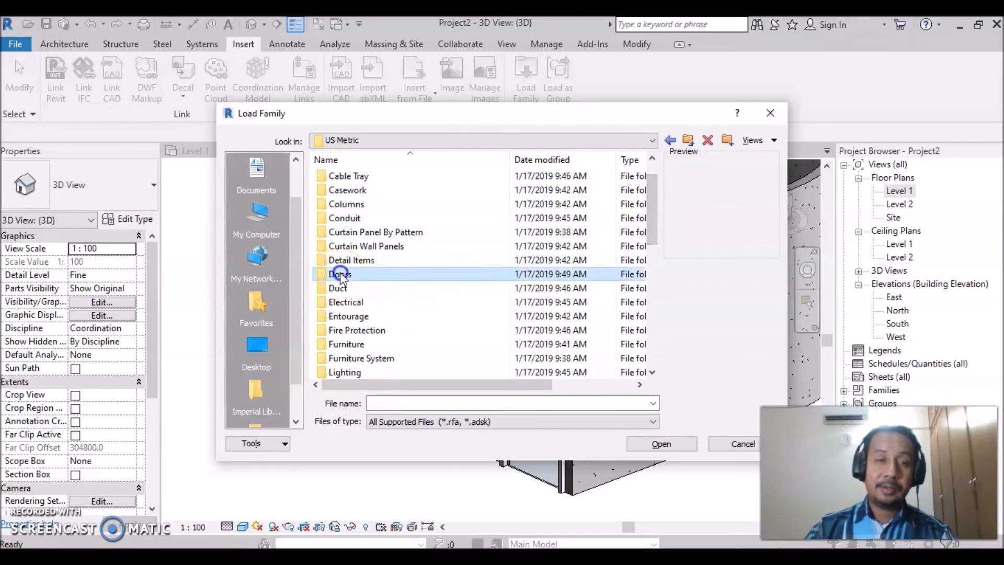
double_click(341, 275)
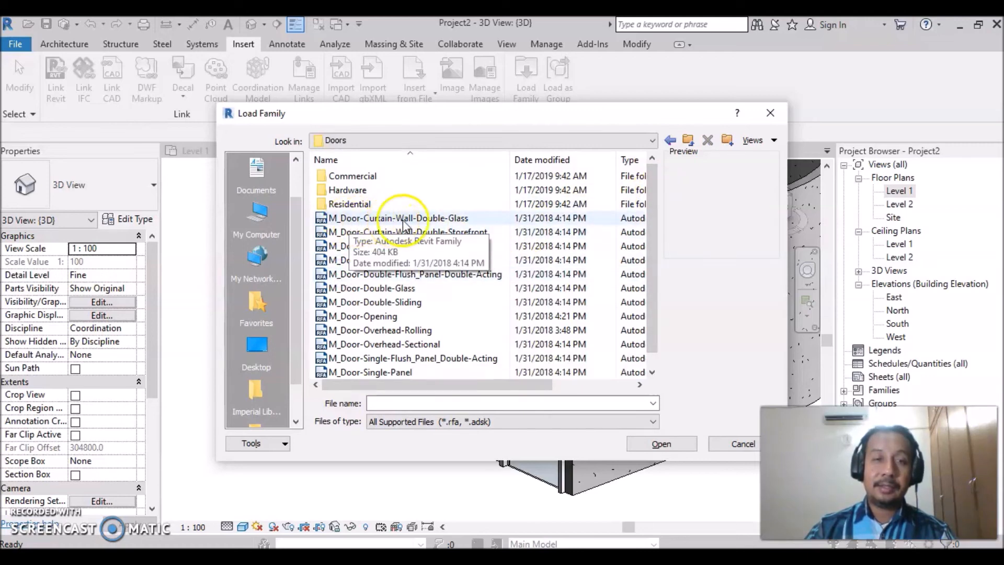
click(428, 224)
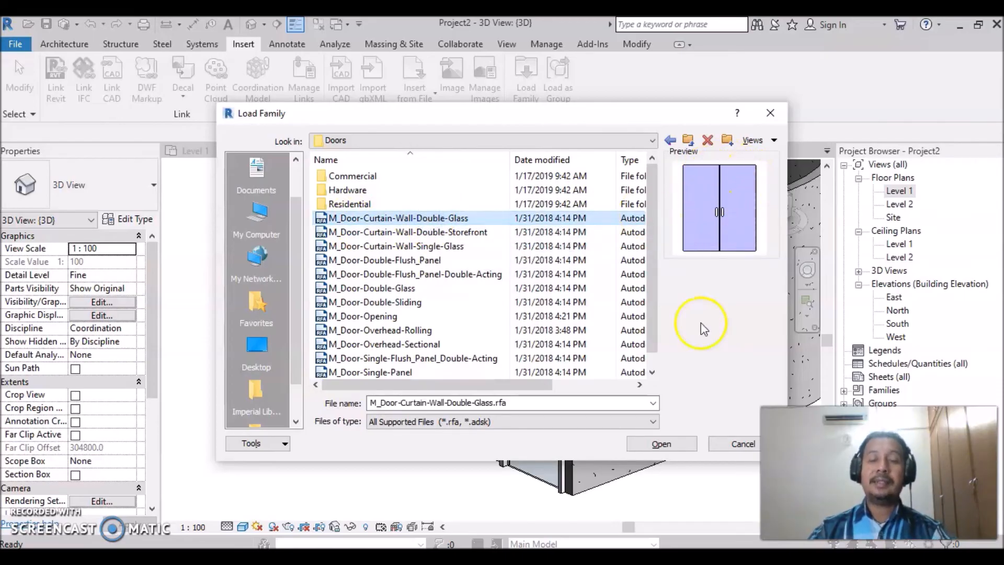
click(661, 444)
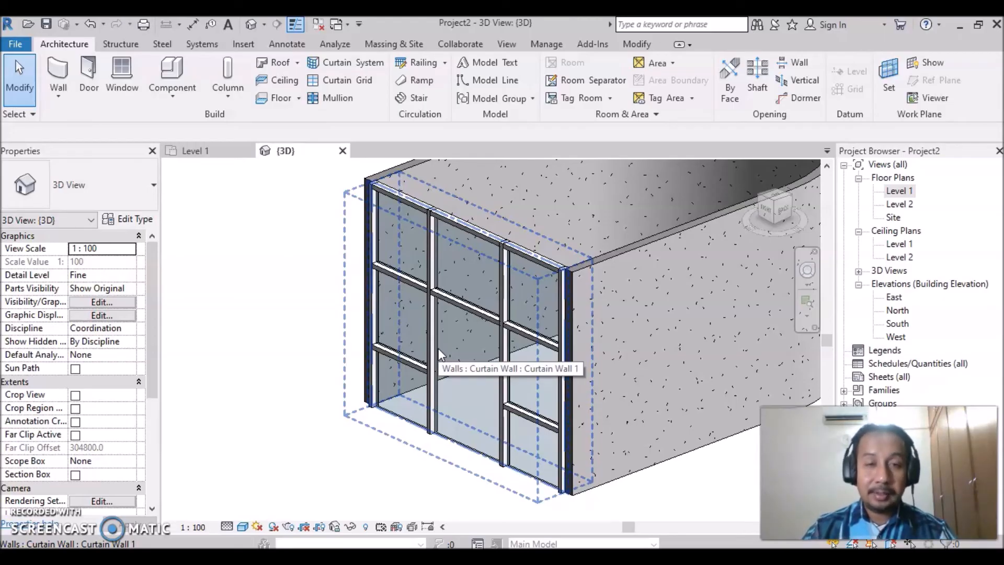
- Change the tall lower-middle glazed panel of the curtain wall to the M_Door-Curtain-Wall-Double-Glass type and clear the selection
key(Tab)
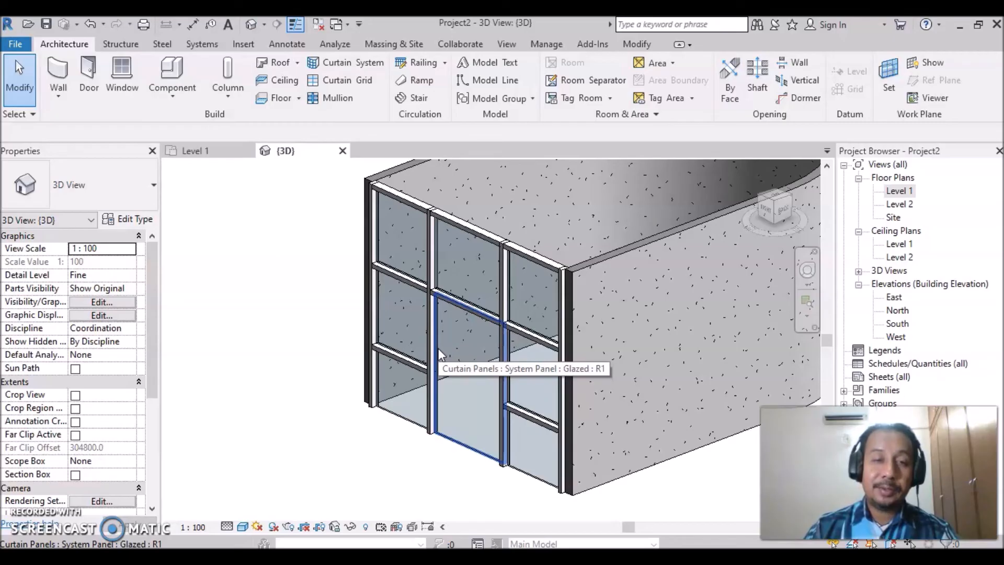
click(438, 351)
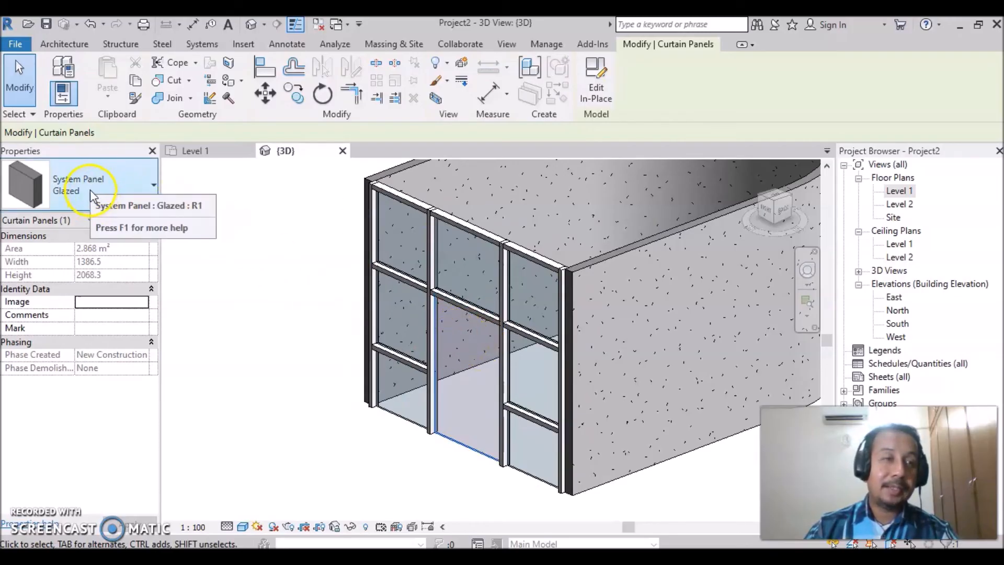
click(155, 186)
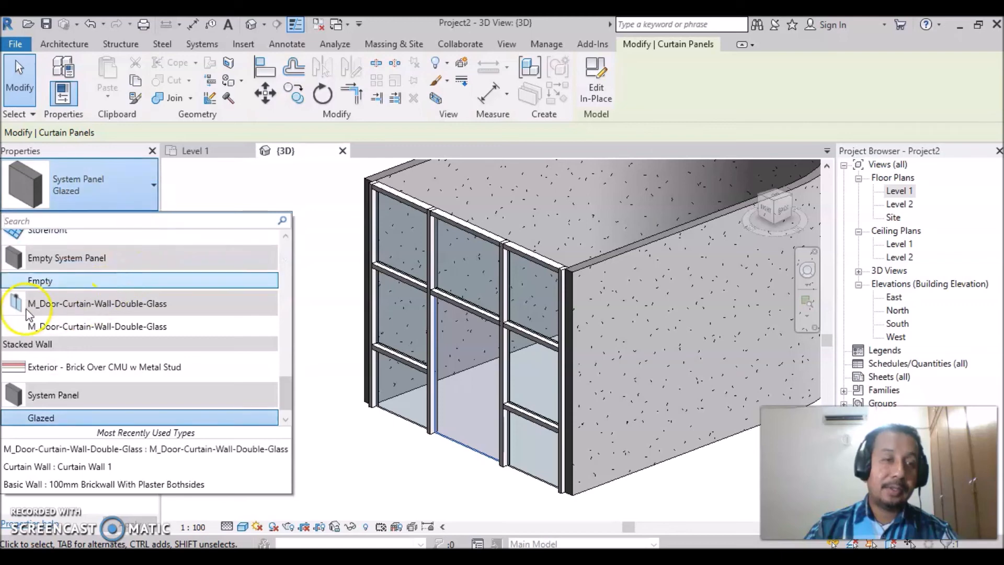
click(71, 325)
mouse_move(77, 330)
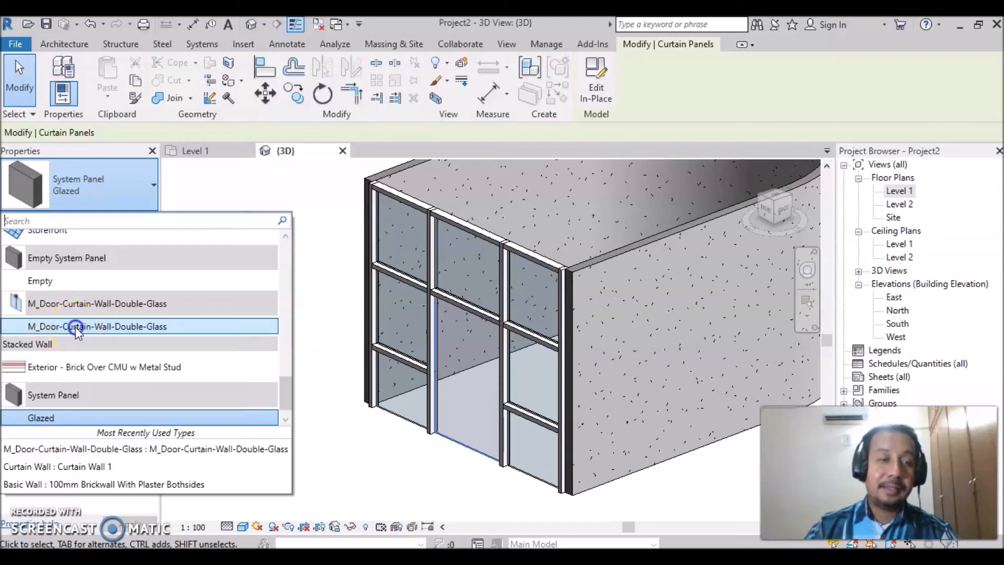
click(75, 327)
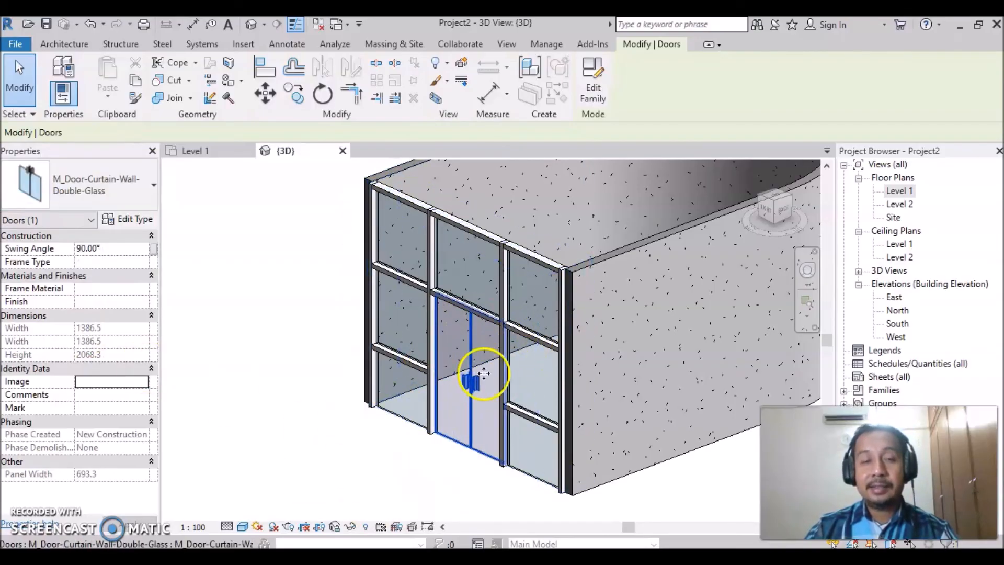
click(413, 487)
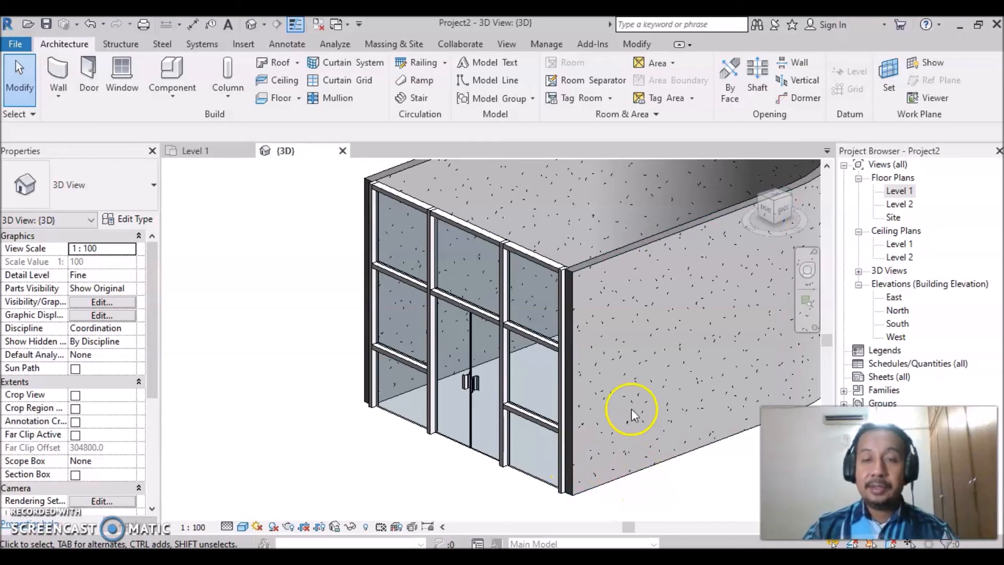
- Turn the model around to view the curved brick wall opposite the curtain wall
shift+middle_drag(610, 416, 494, 449)
shift+middle_drag(651, 431, 589, 340)
scroll(494, 277, down, 2)
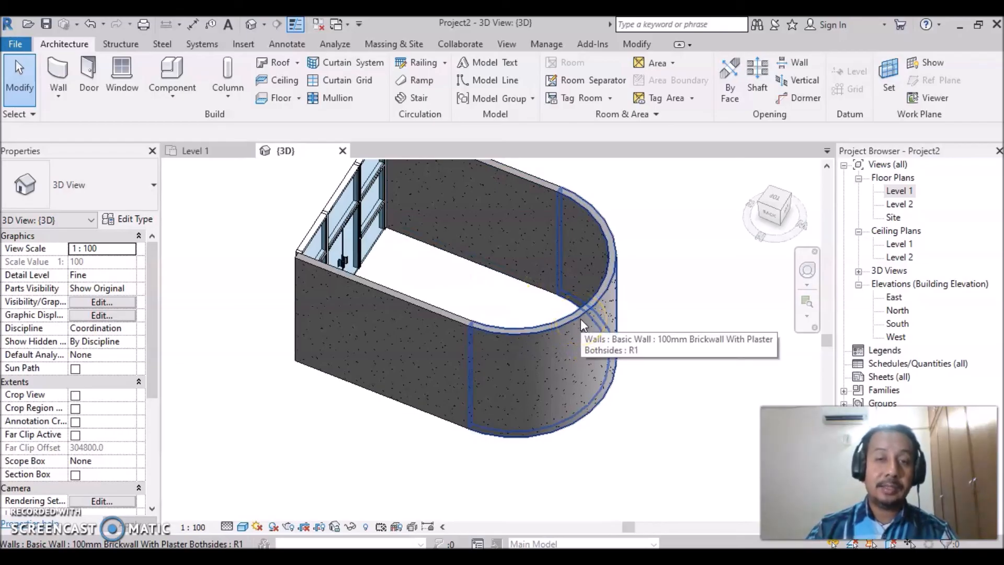
click(563, 321)
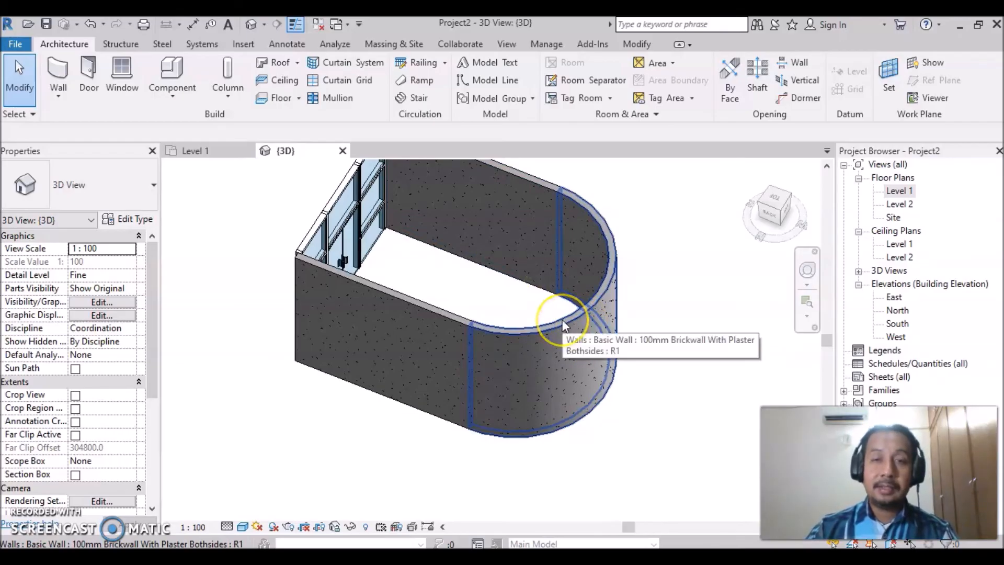
click(482, 329)
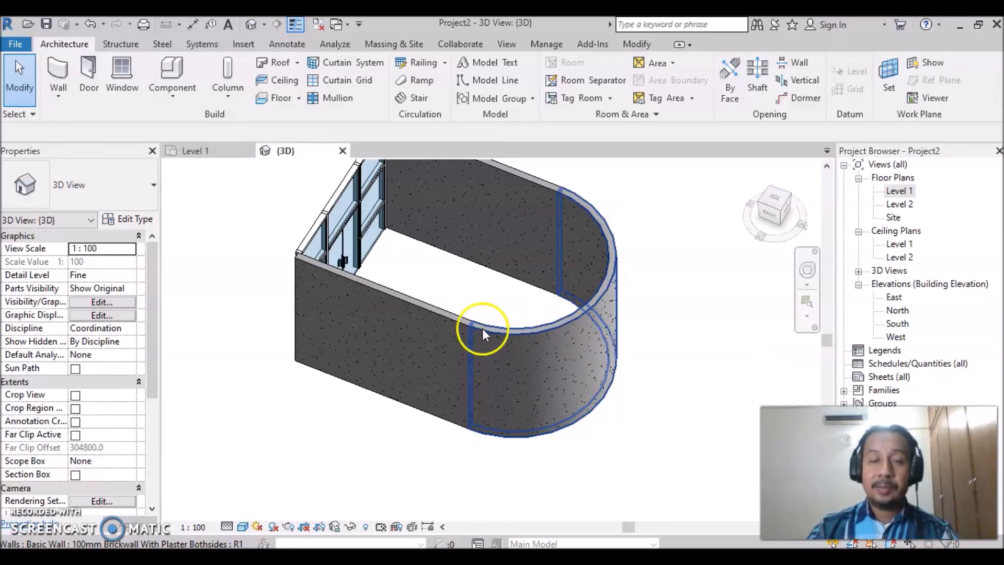
- Change the curved brick wall at the end of the room to the Curtain Wall 1 type
click(548, 328)
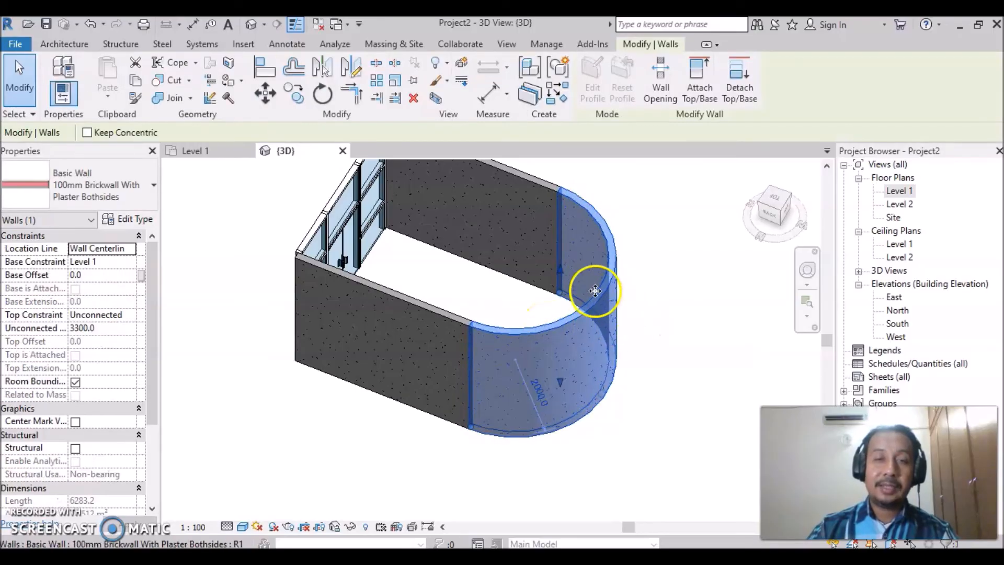
click(153, 188)
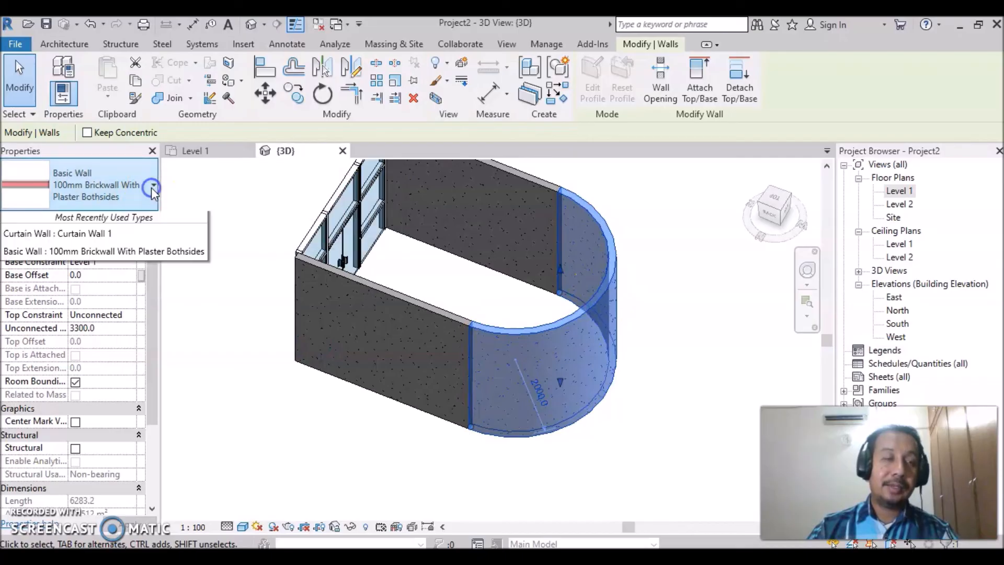
drag(202, 262, 205, 413)
click(74, 327)
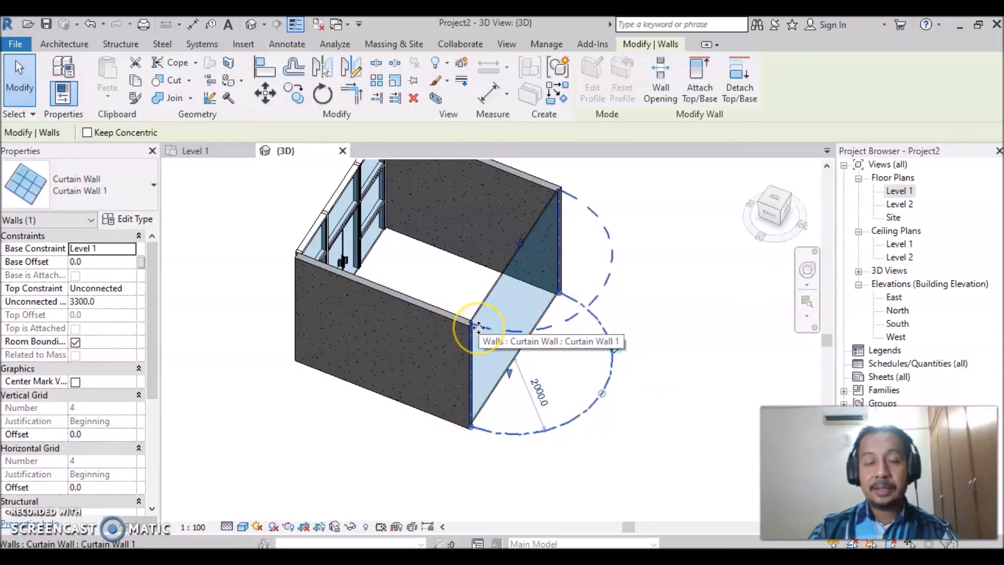
click(486, 353)
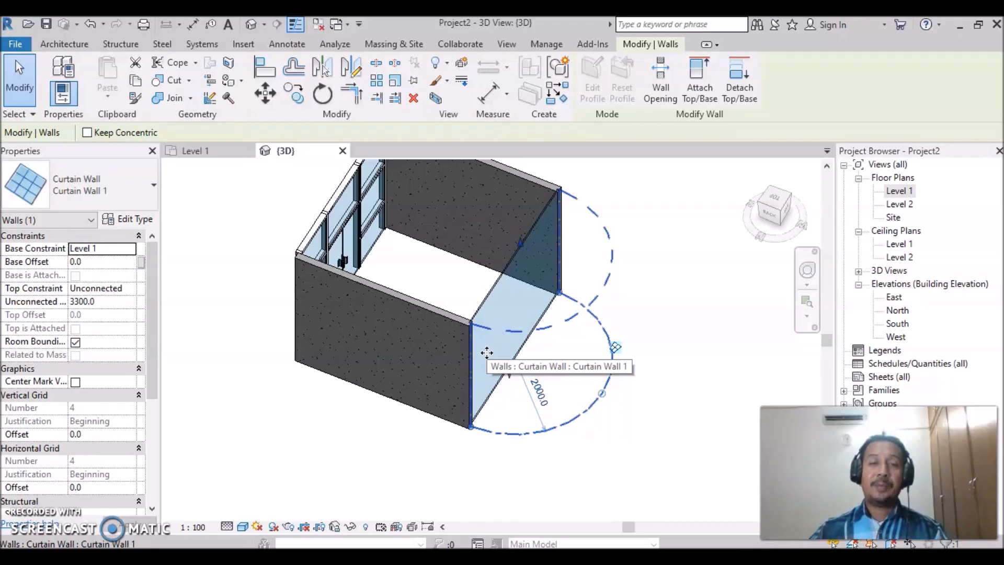
click(568, 391)
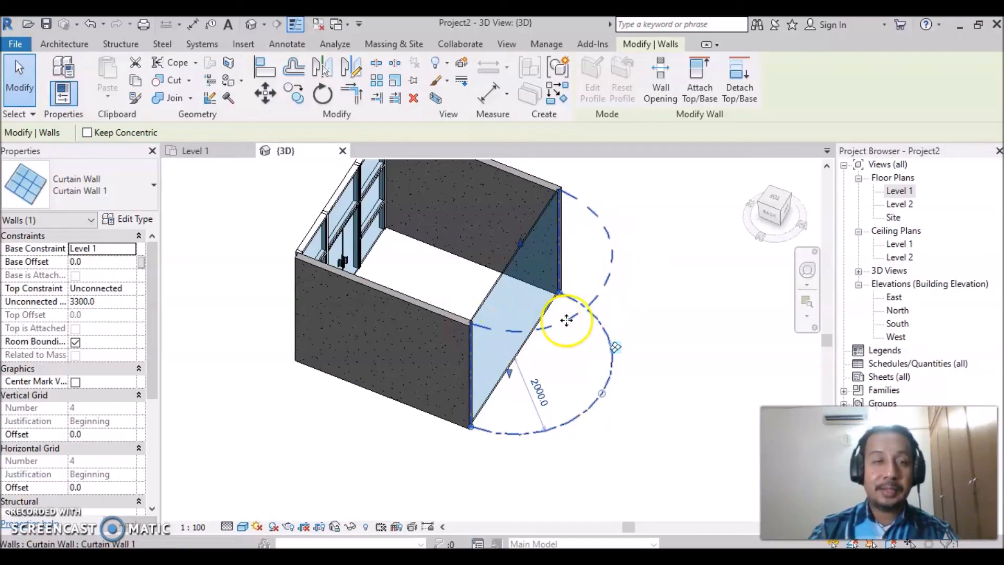
- Place the first three vertical curtain grid lines on the curved curtain wall at 20° intervals, starting from one end
scroll(651, 351, up, 2)
middle_drag(649, 324, 624, 364)
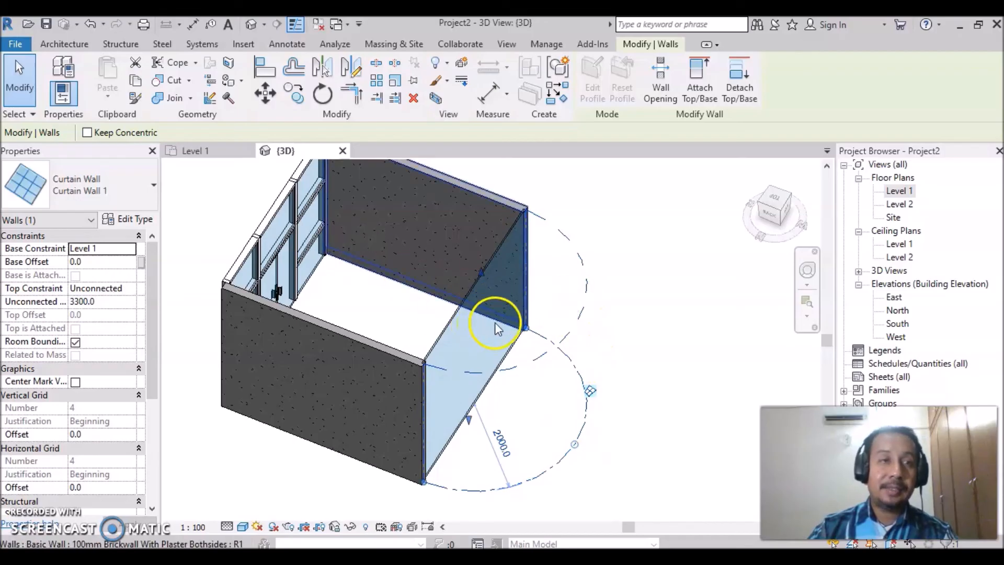
click(63, 45)
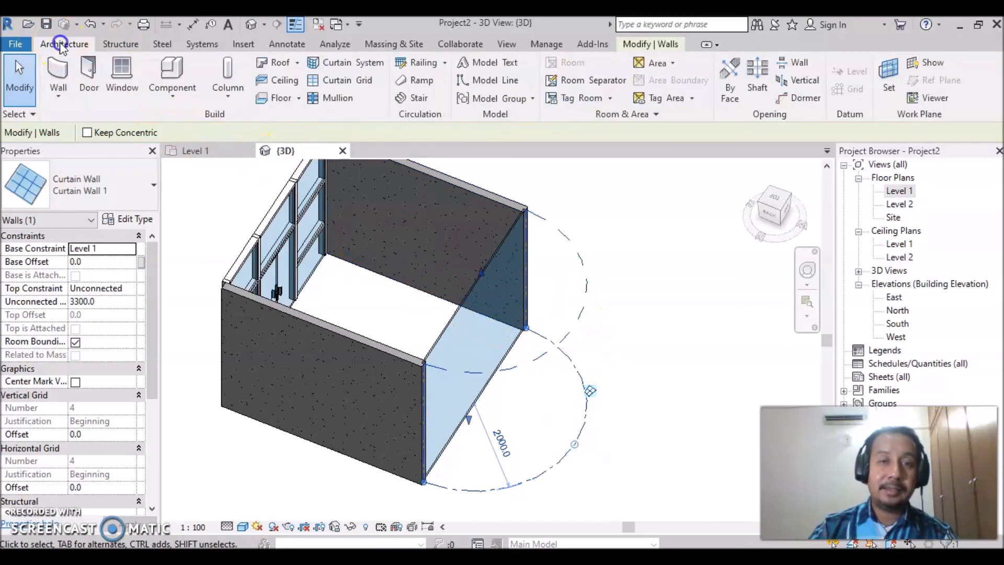
click(338, 83)
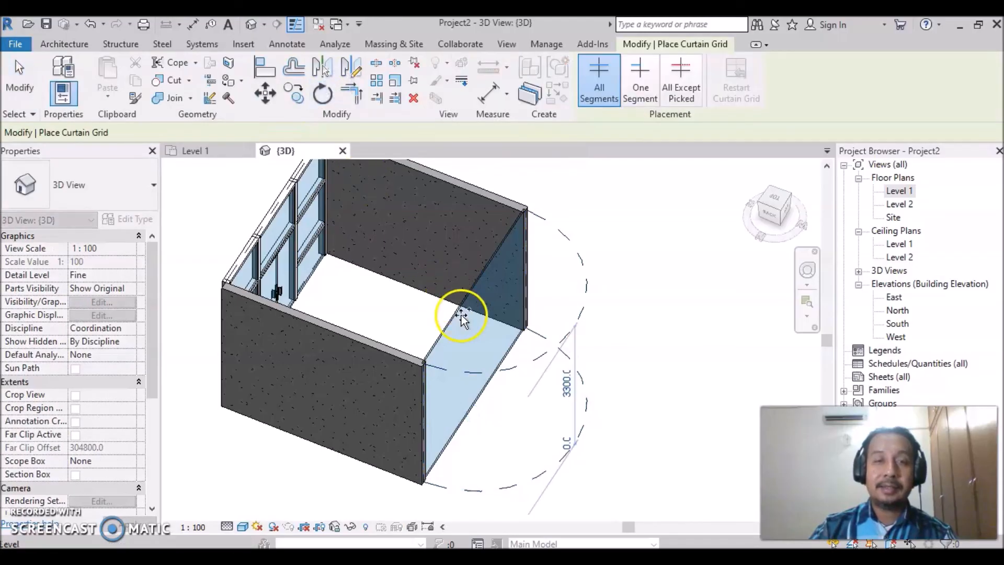
click(463, 490)
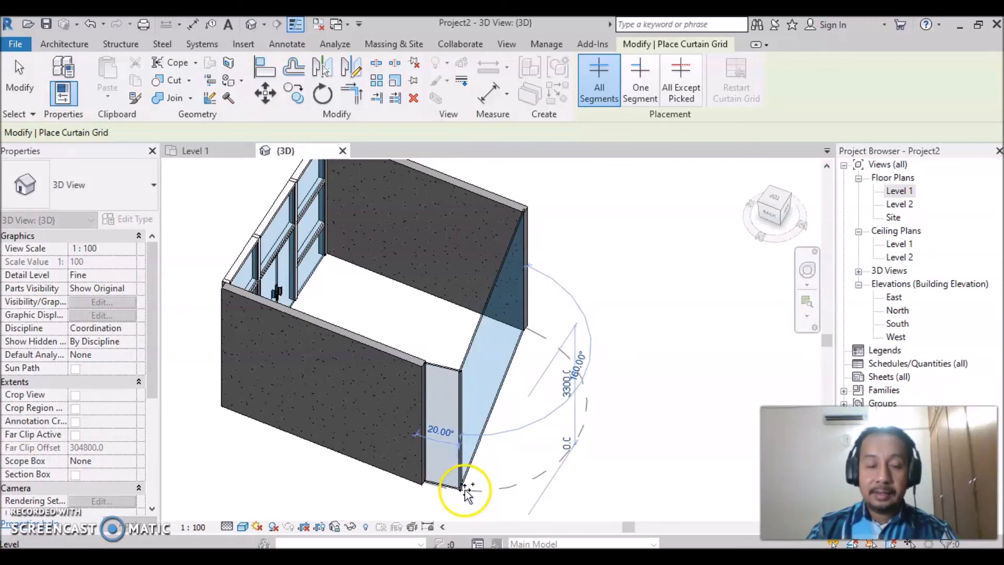
click(501, 490)
click(529, 484)
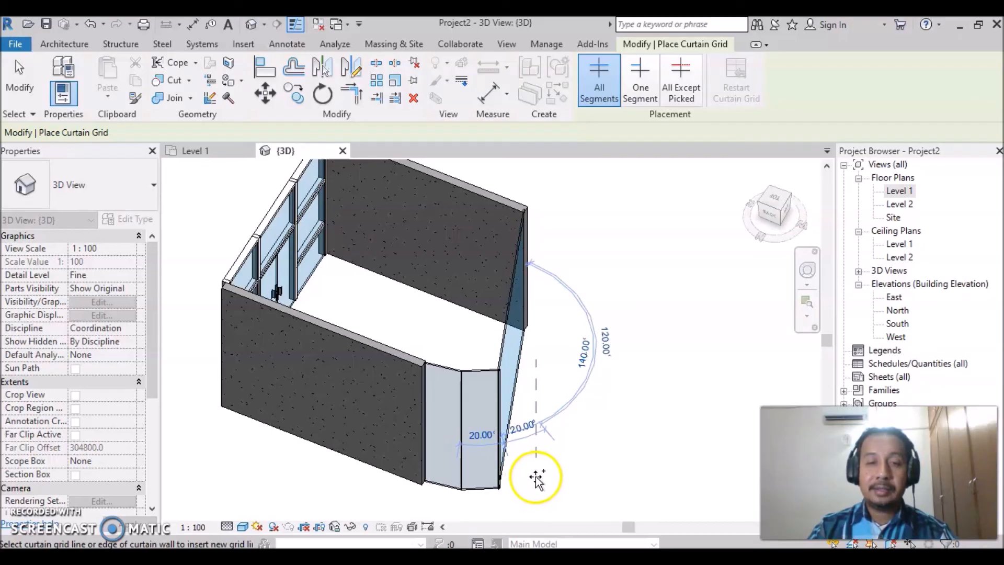
click(535, 478)
- Continue the vertical curtain grid lines at 20° intervals around the rest of the curved wall to its other end
mouse_move(535, 476)
shift+middle_down()
mouse_move(546, 485)
mouse_move(517, 473)
shift+middle_up()
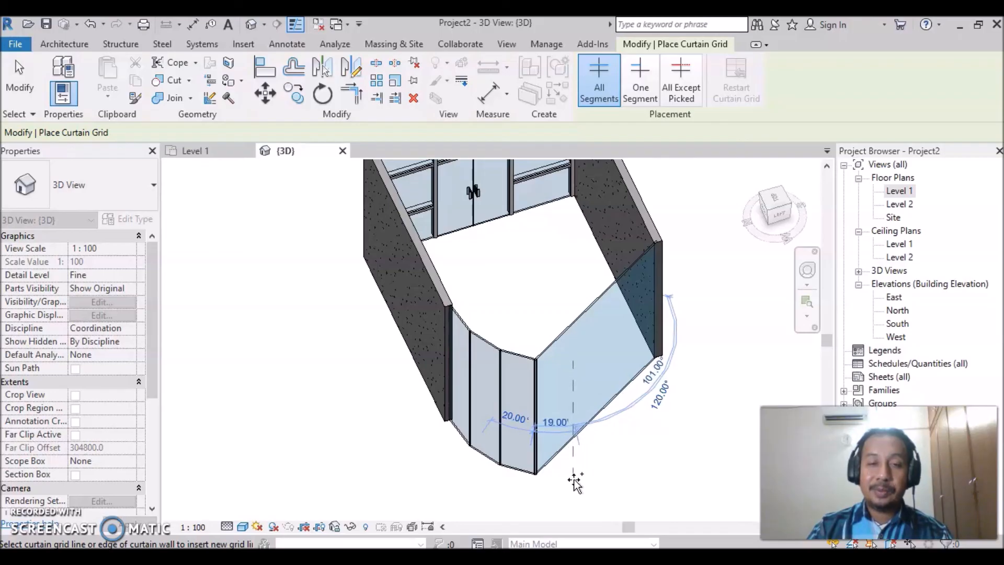
click(575, 481)
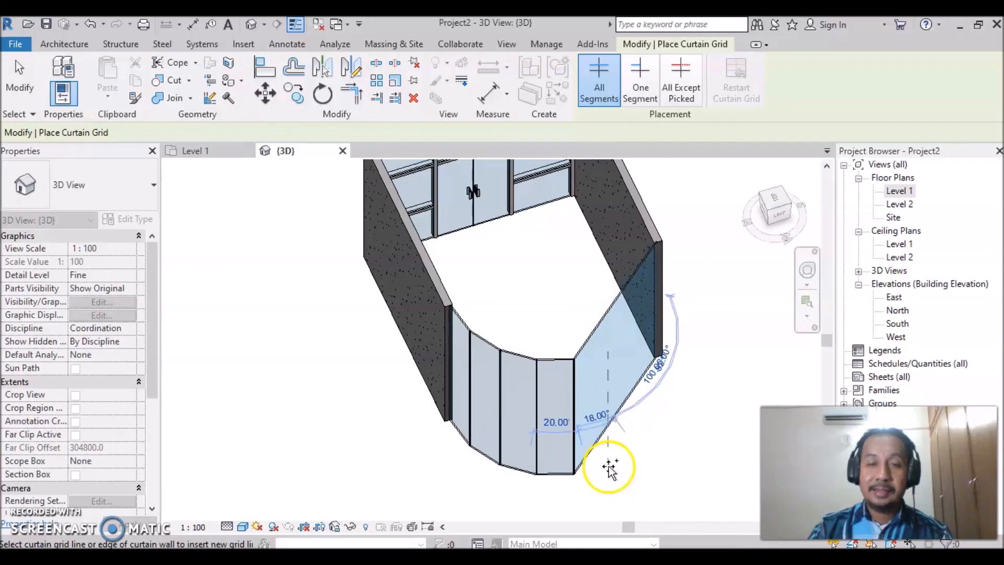
click(557, 478)
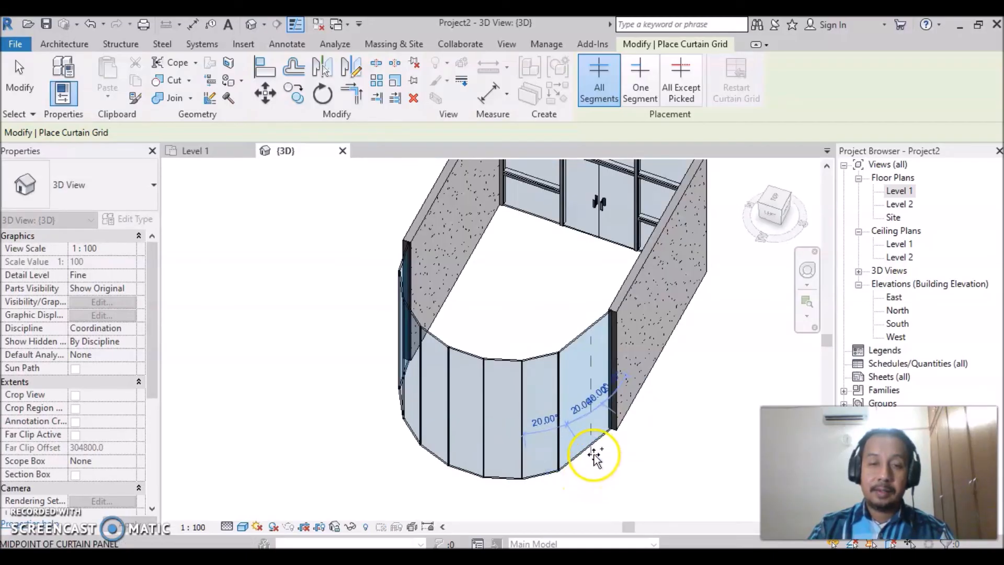
click(594, 455)
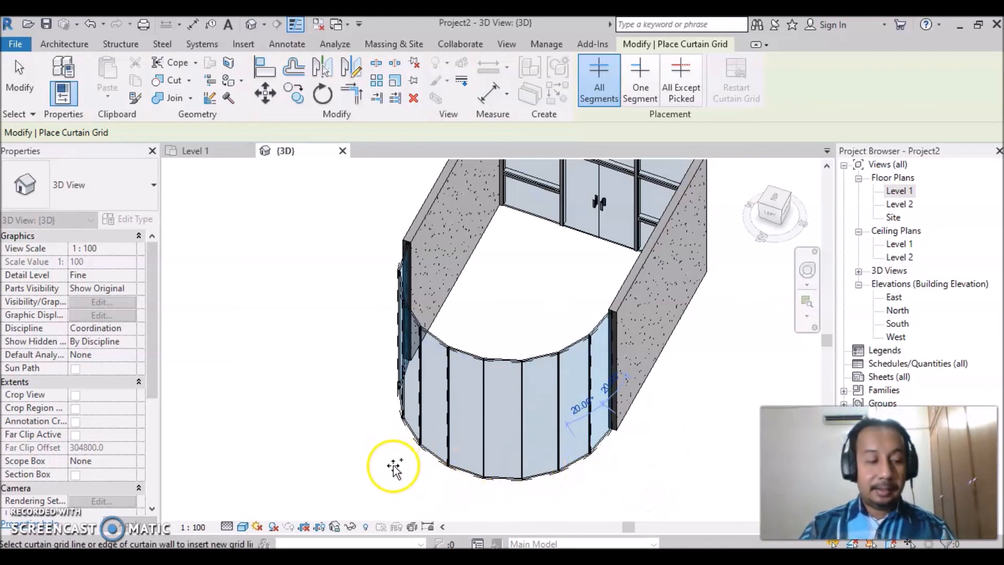
- Add two horizontal grid lines around the curved curtain wall, one 800 mm above the base and one 1666.7 mm above that
shift+middle_drag(393, 465, 495, 364)
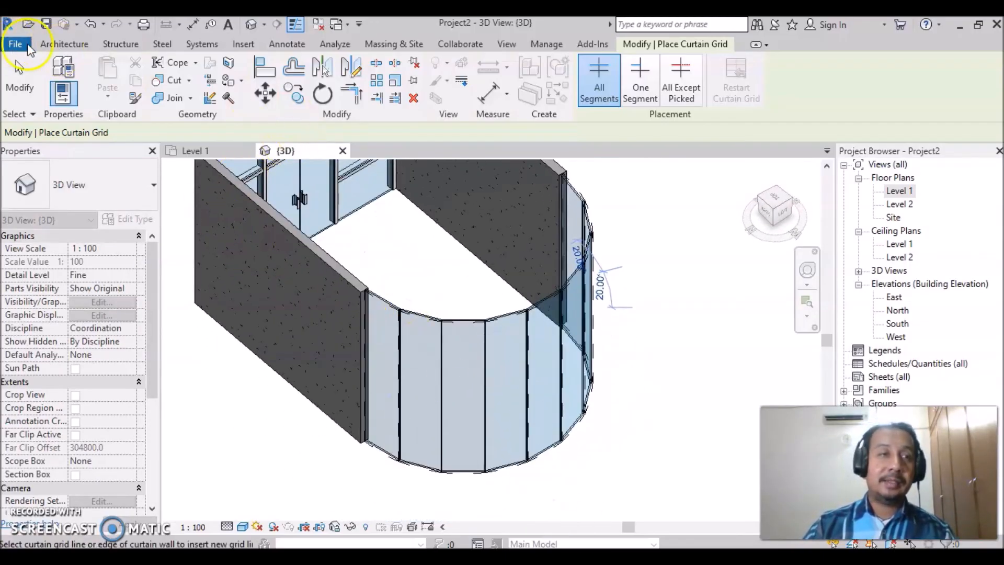
click(64, 46)
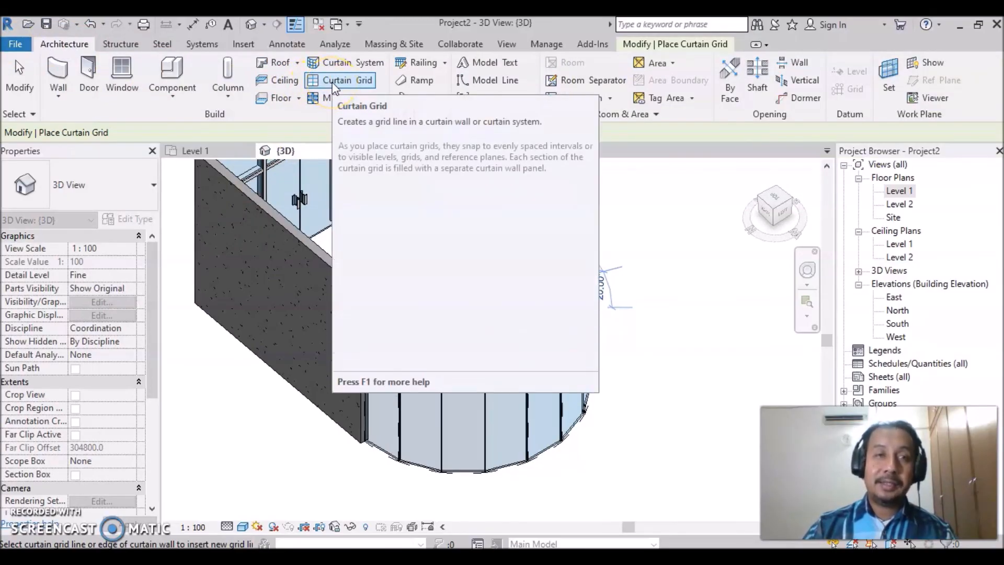
click(332, 83)
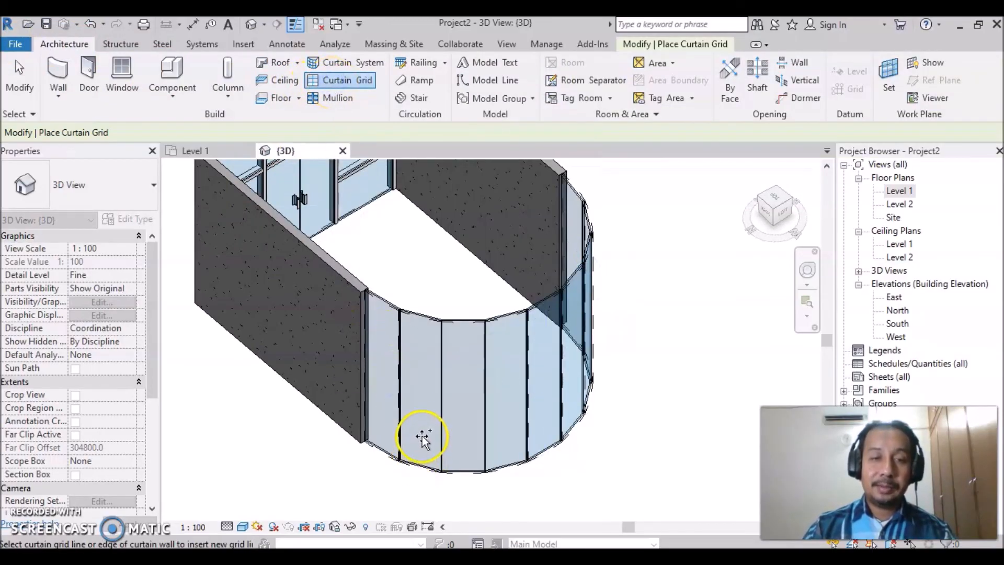
click(398, 426)
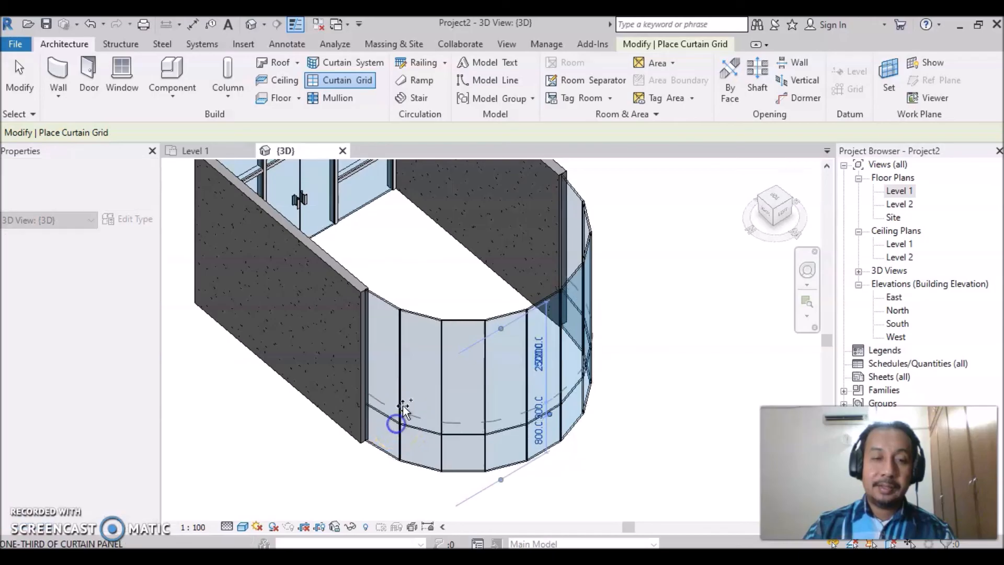
click(397, 349)
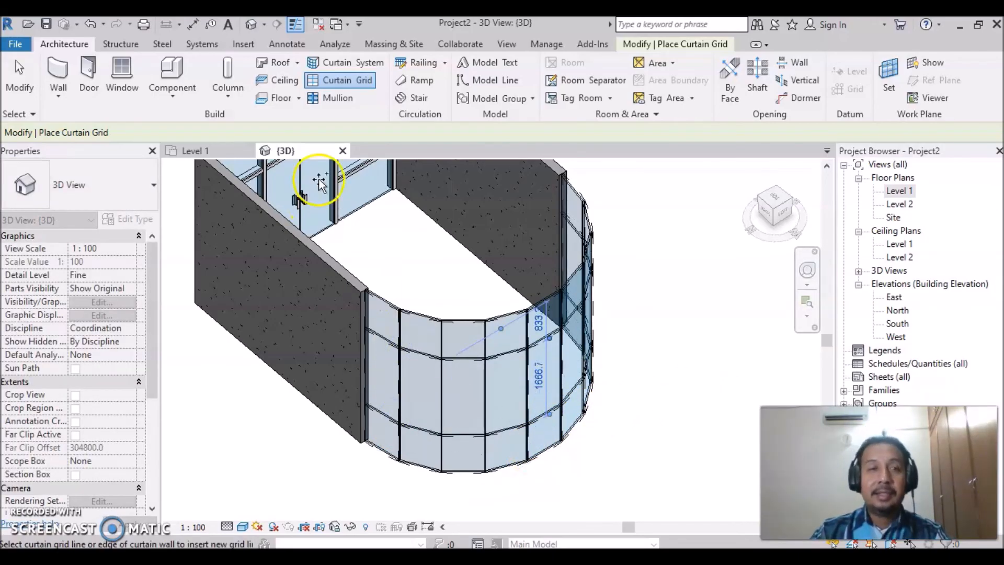
- Place 2.5" x 5" rectangular mullions along both horizontal grid lines and the bottom and top edges of the curved curtain wall
click(338, 100)
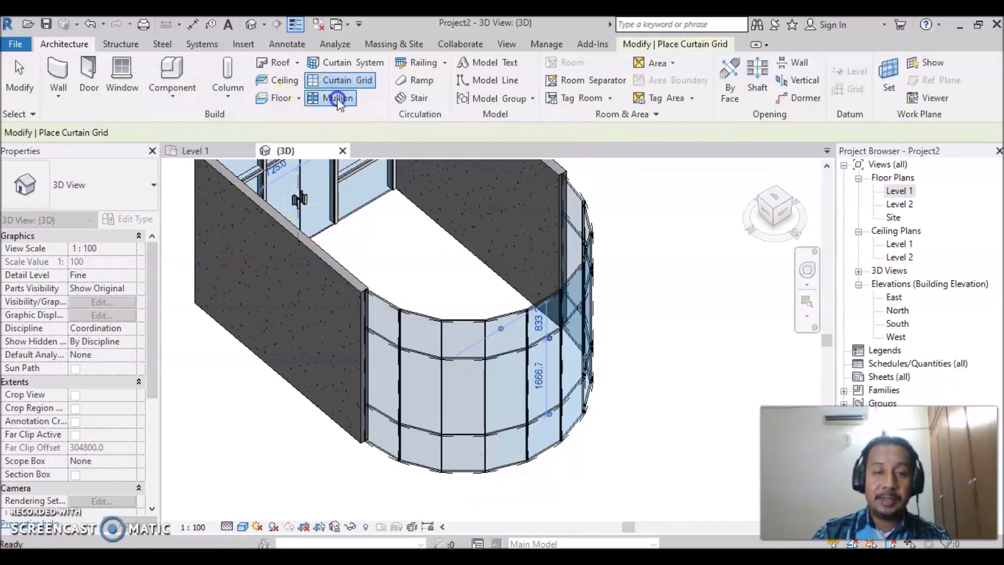
click(381, 343)
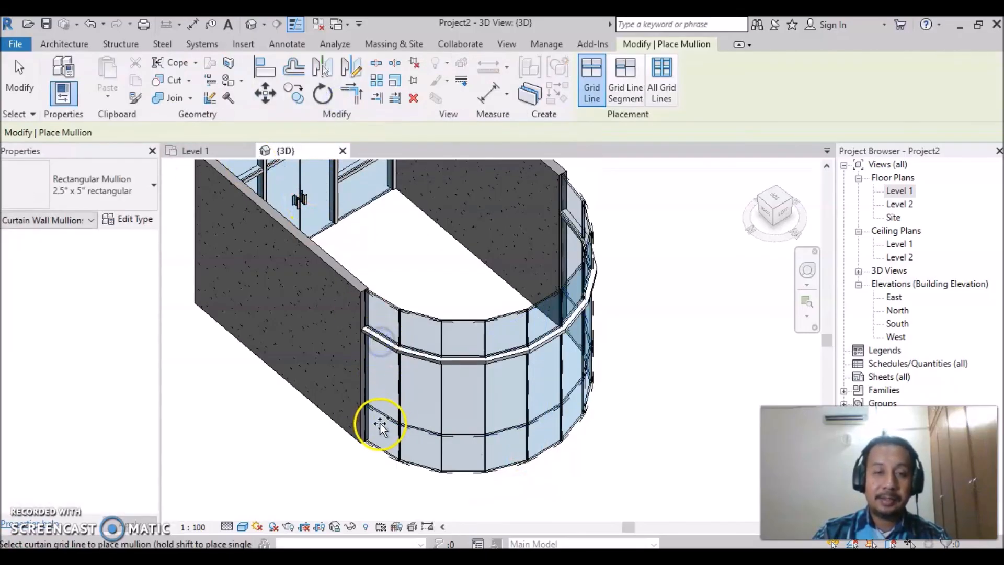
click(385, 416)
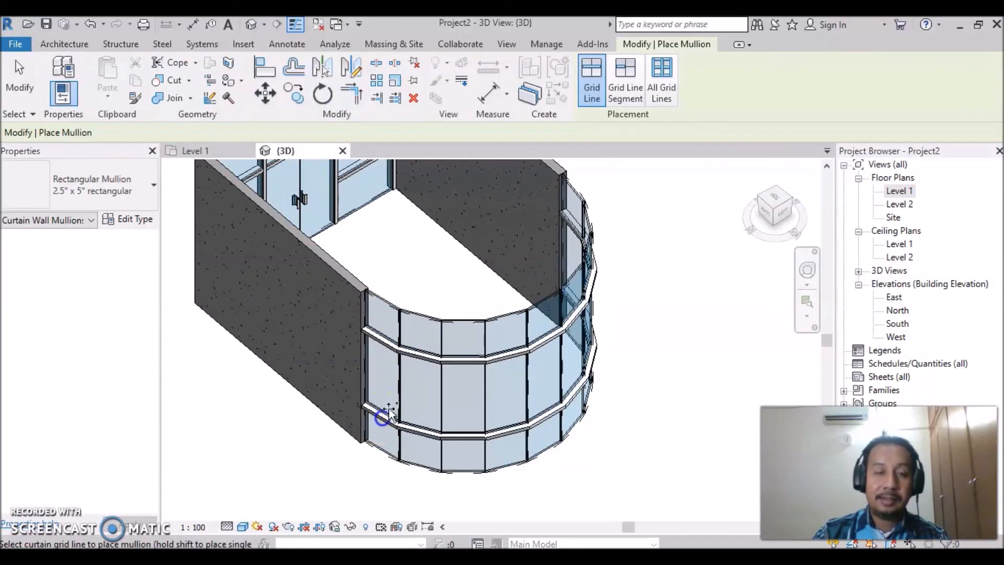
click(375, 444)
click(387, 307)
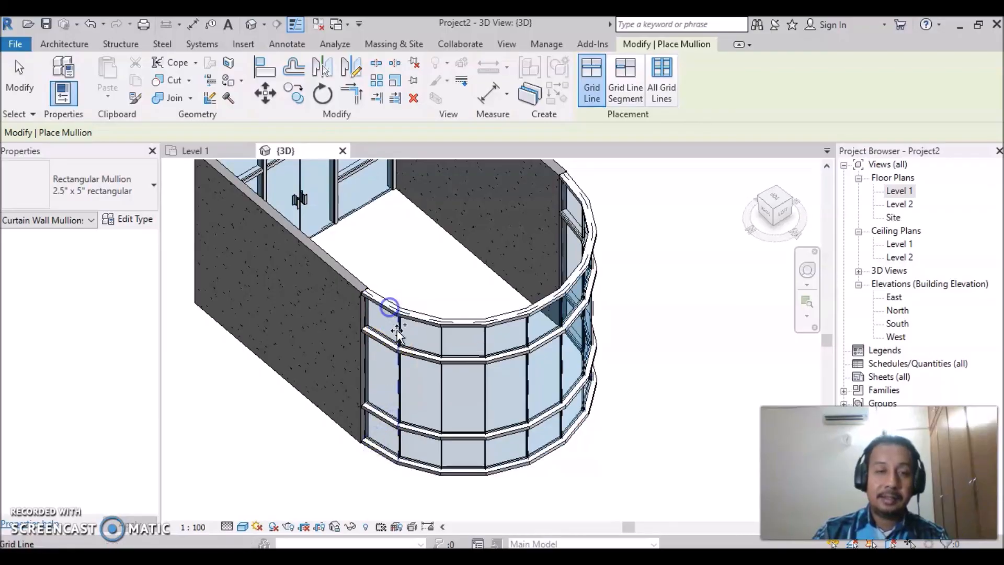
- Add the same rectangular mullions along the first five vertical grid lines of the curved curtain wall
click(399, 332)
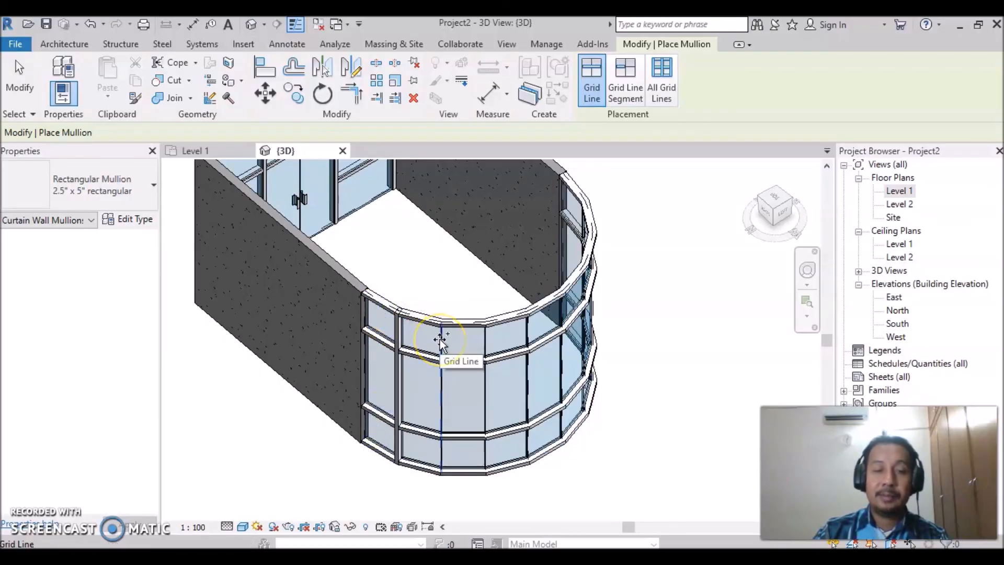
click(441, 340)
click(485, 340)
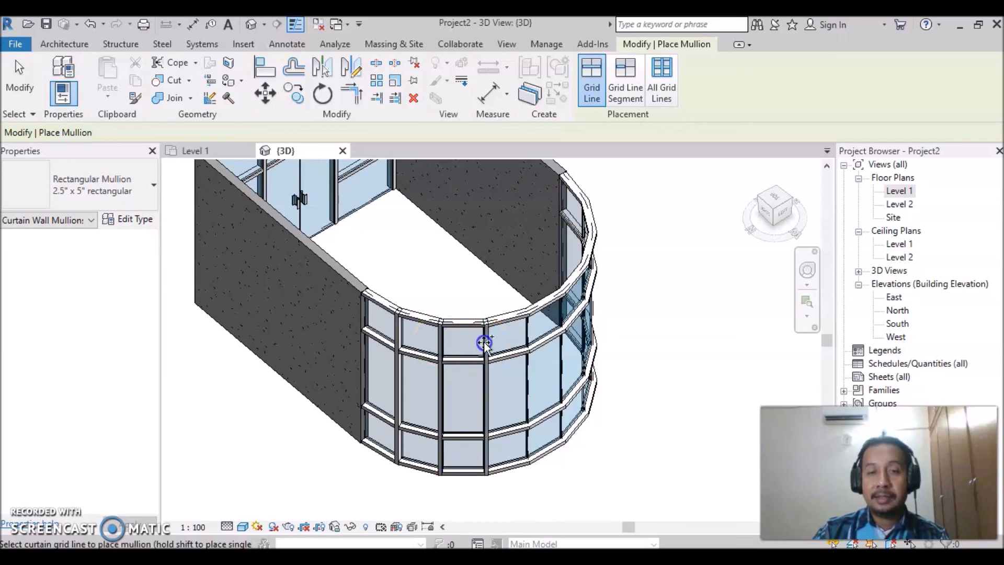
click(527, 337)
click(564, 322)
click(545, 410)
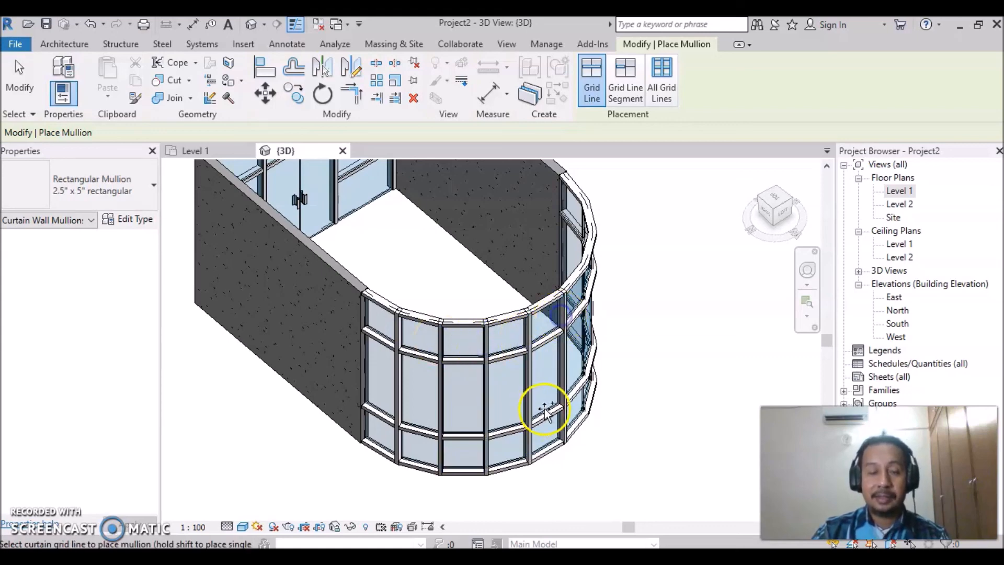
- Add rectangular mullions along the remaining vertical grid lines of the curved curtain wall and end mullion placement
shift+middle_drag(548, 410, 439, 426)
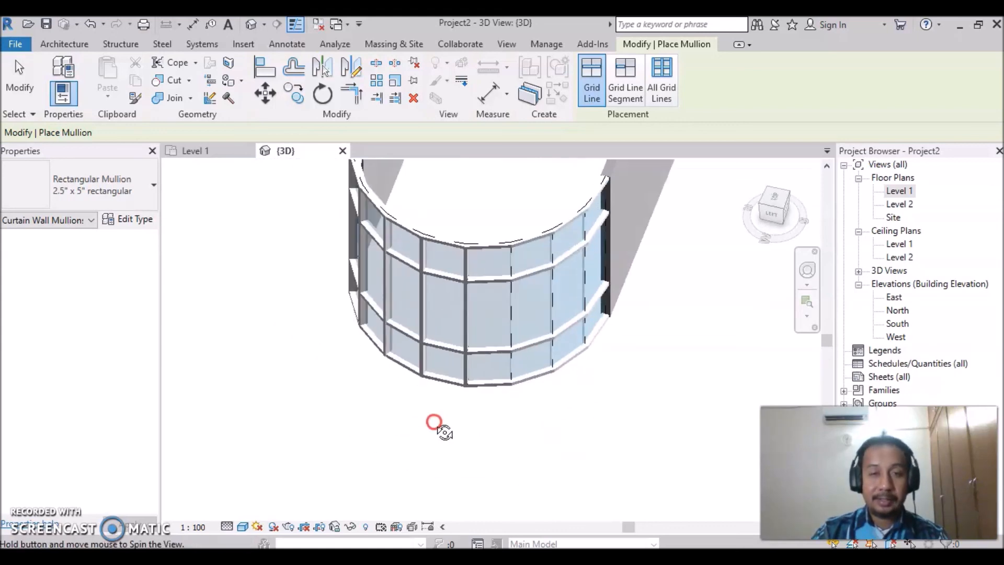
click(510, 328)
click(550, 299)
click(585, 285)
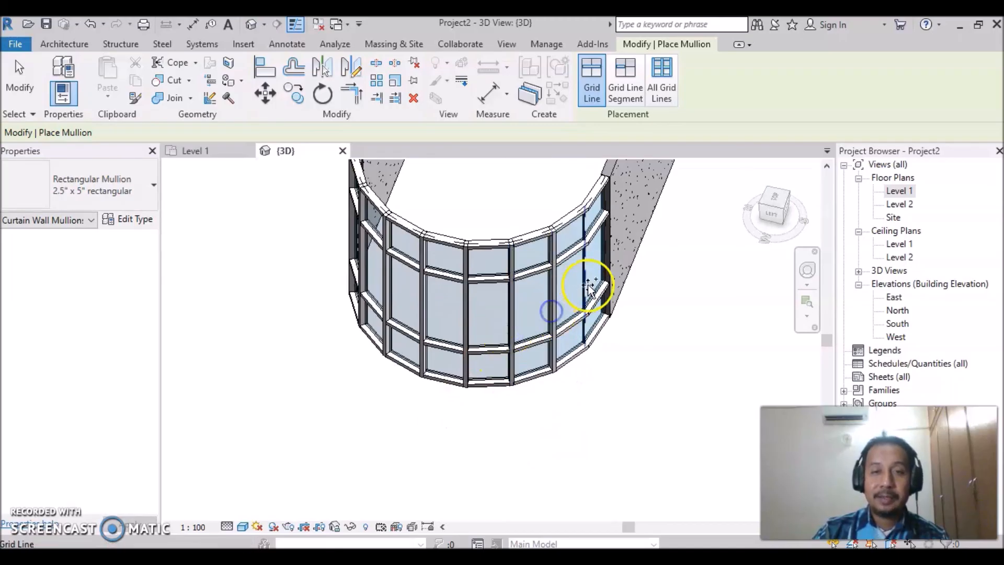
click(582, 285)
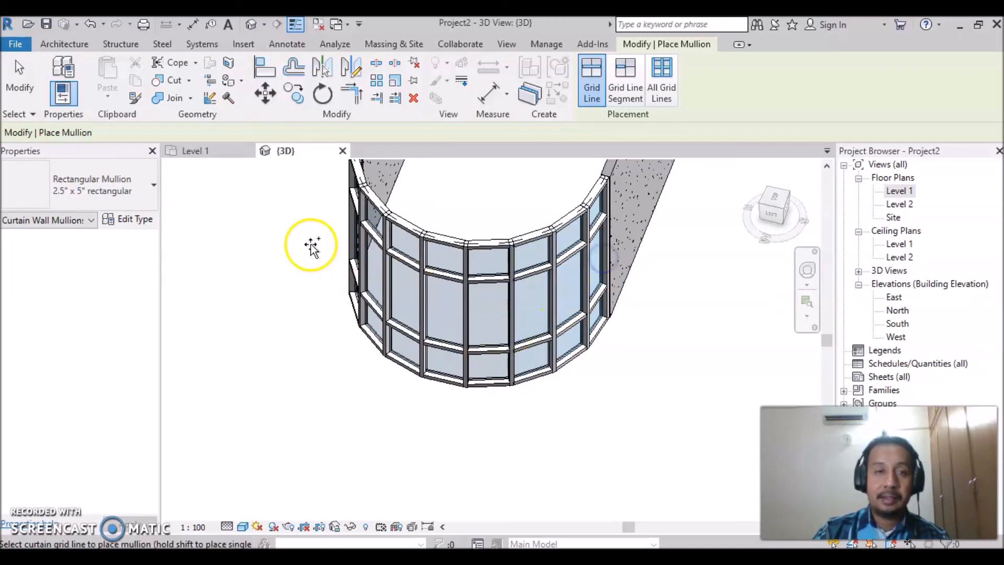
click(371, 315)
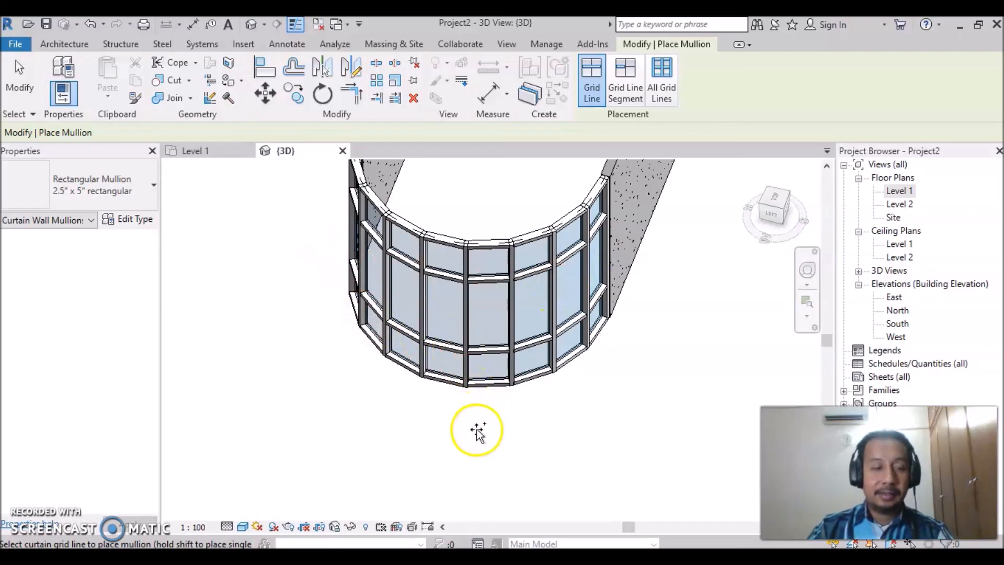
key(Escape)
- Examine the whole room from several sides, checking the curved curtain wall and the glazed wall with the double door
scroll(477, 416, down, 2)
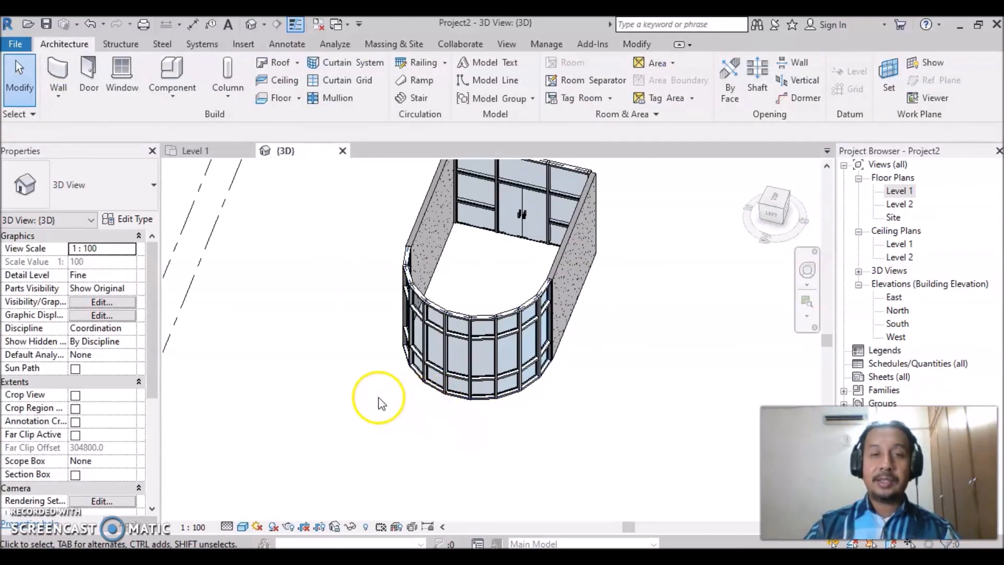
middle_drag(422, 441, 489, 442)
middle_drag(633, 419, 596, 479)
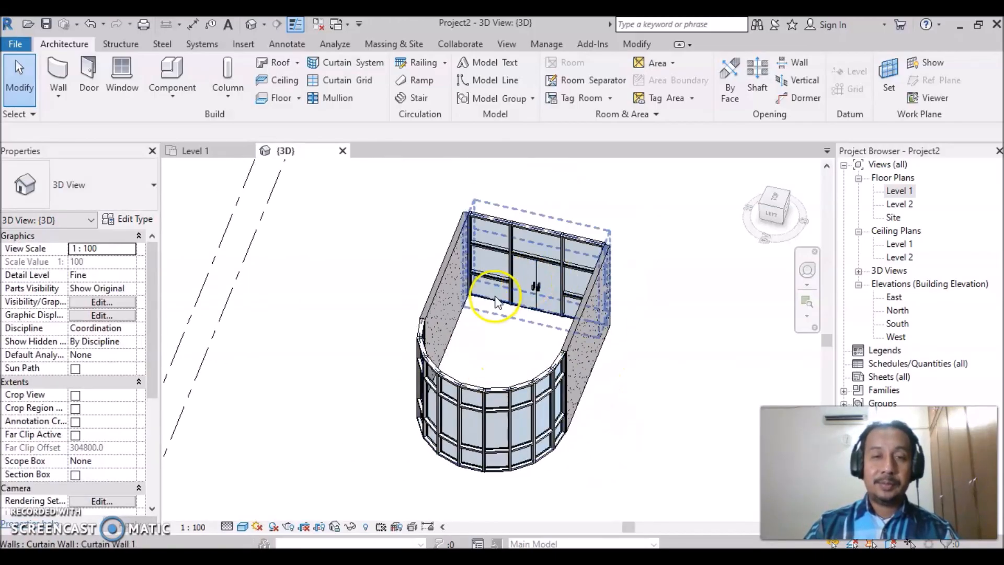
click(479, 405)
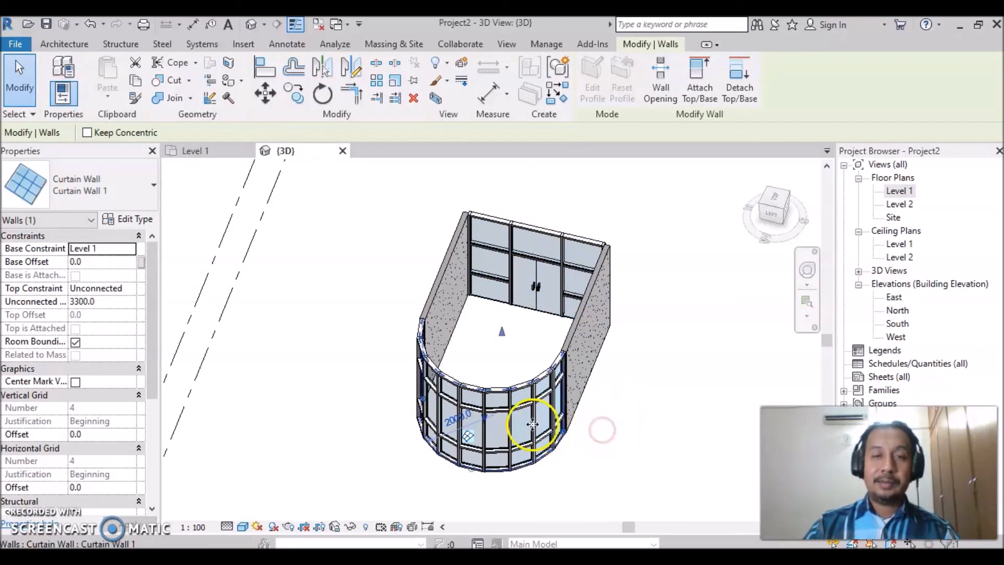
shift+middle_drag(554, 453, 362, 419)
shift+middle_drag(476, 440, 414, 423)
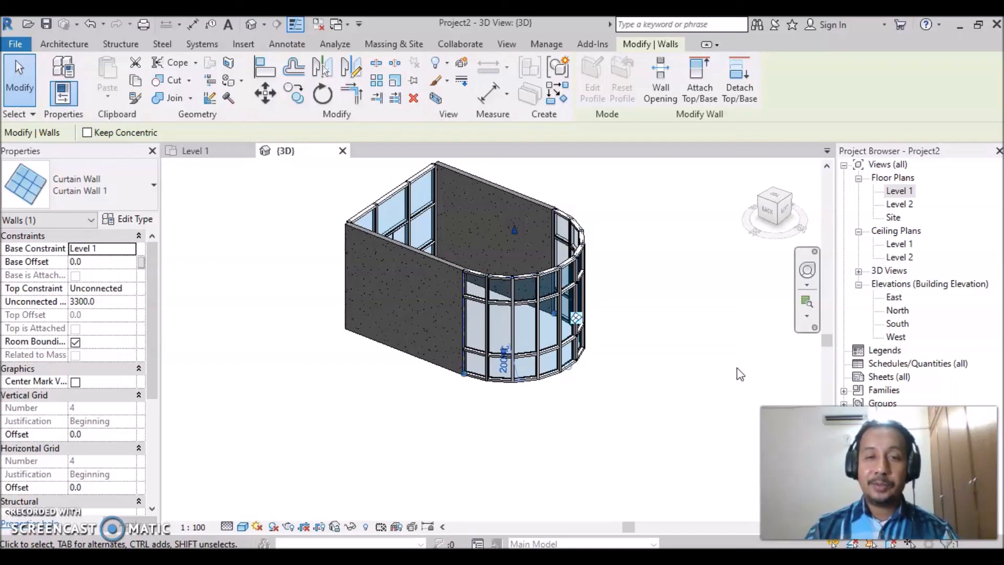
click(627, 464)
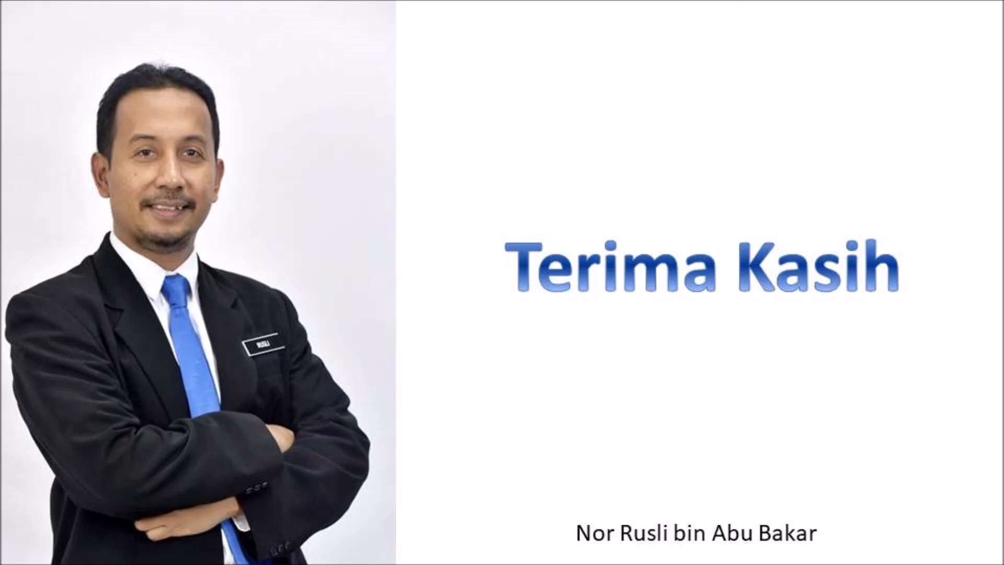